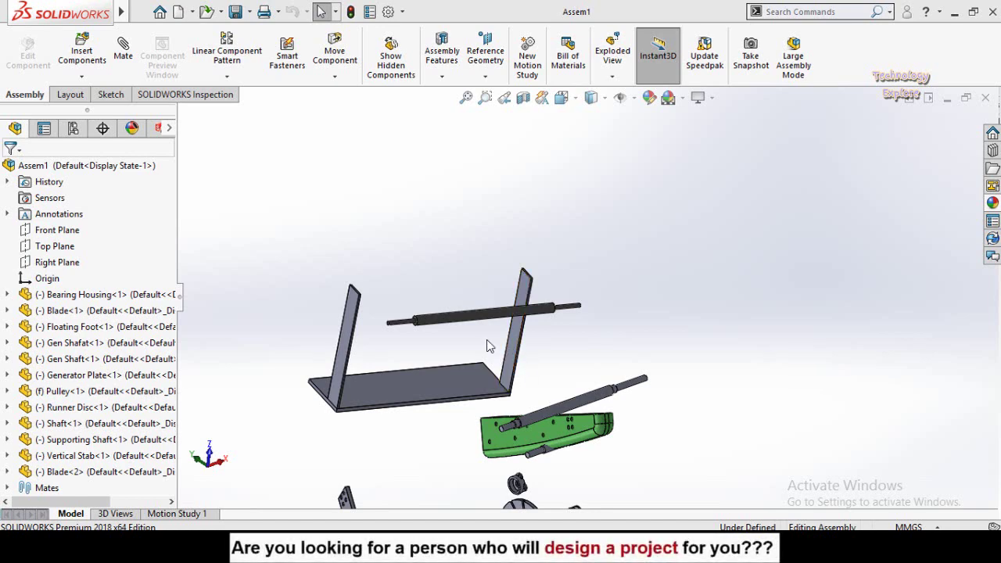
# - Examine the advanced and mechanical mate types offered by the Mate command, then leave it without creating a mate
pyautogui.moveTo(486, 340); pyautogui.dragTo(429, 399, button='middle')
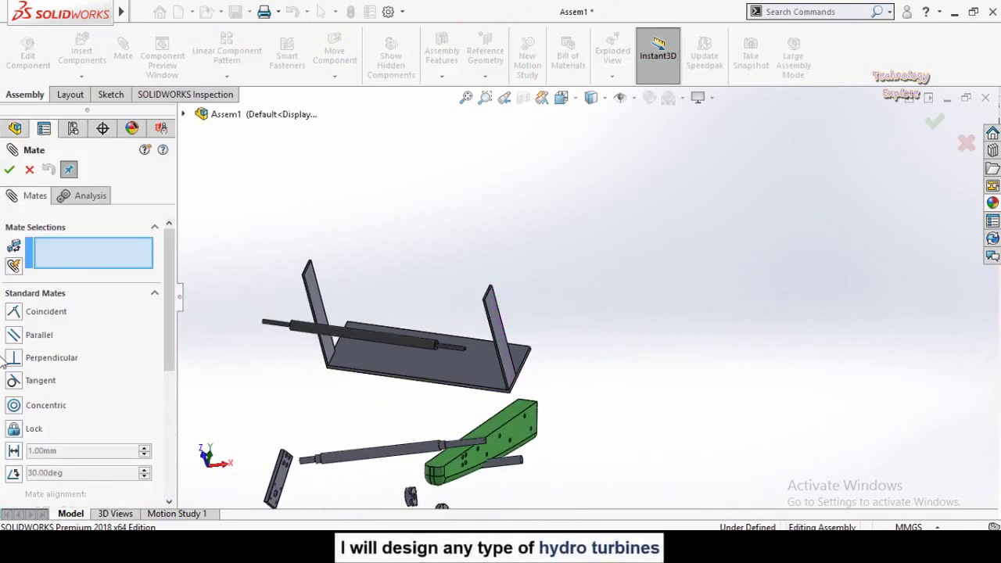
pyautogui.scroll(-3, 2, 368)
pyautogui.click(16, 387)
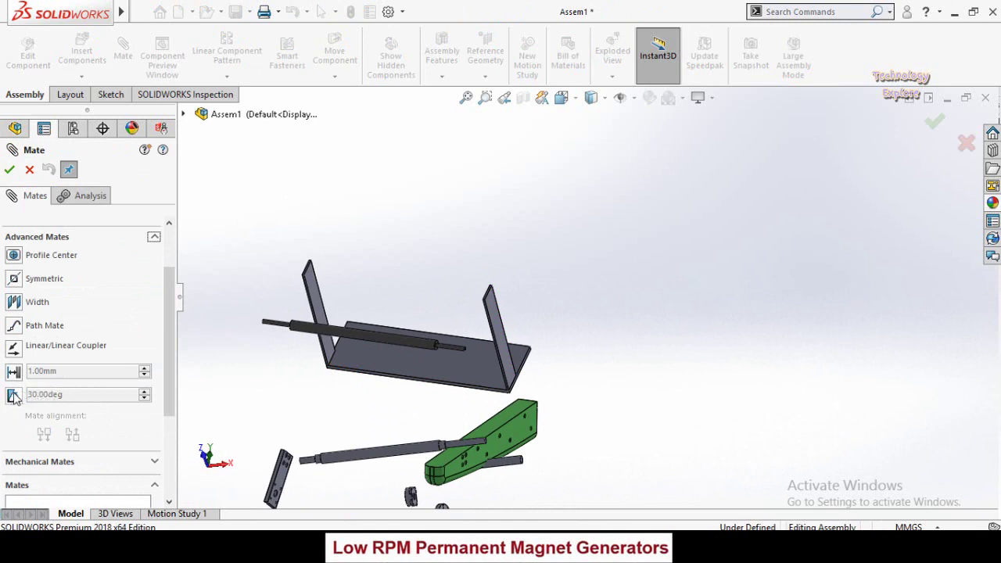
pyautogui.scroll(-5, 8, 403)
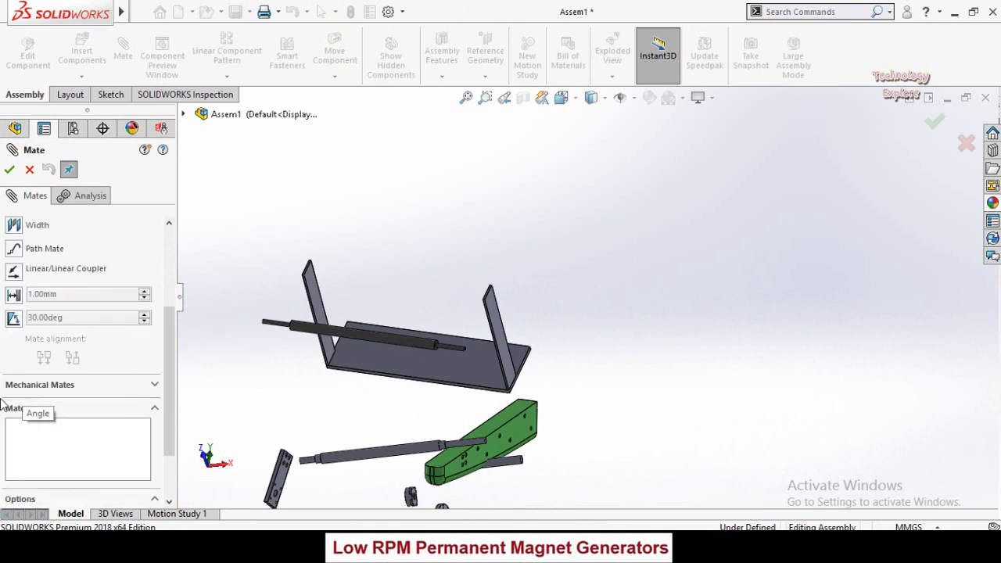
pyautogui.click(8, 311)
pyautogui.scroll(4, 3, 360)
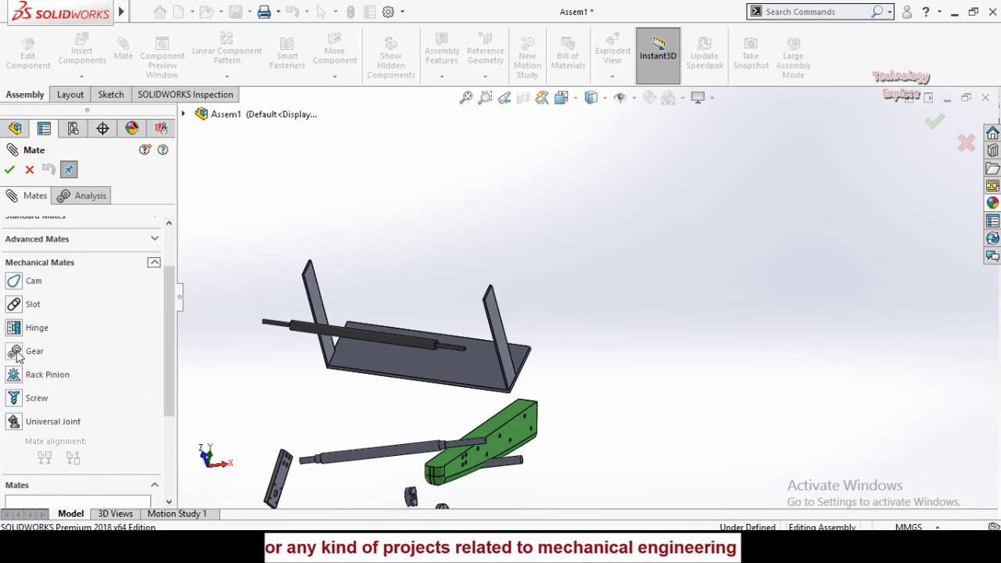
pyautogui.click(29, 170)
# - Move the green floating foot up between the two blades, just above the generator plate
pyautogui.scroll(-5, 455, 246)
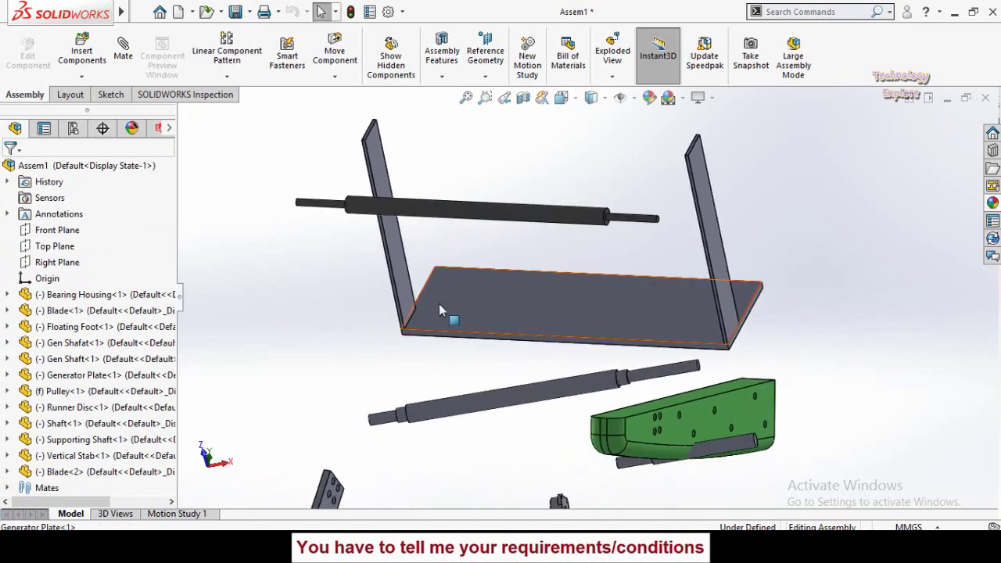
pyautogui.moveTo(446, 320); pyautogui.dragTo(559, 239, button='middle')
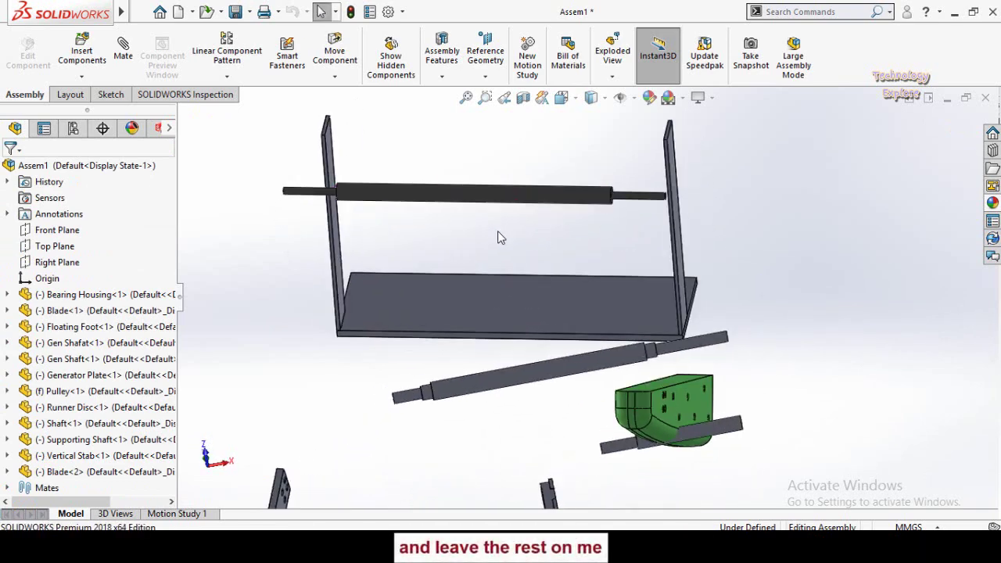
pyautogui.moveTo(439, 226); pyautogui.dragTo(480, 220, button='middle')
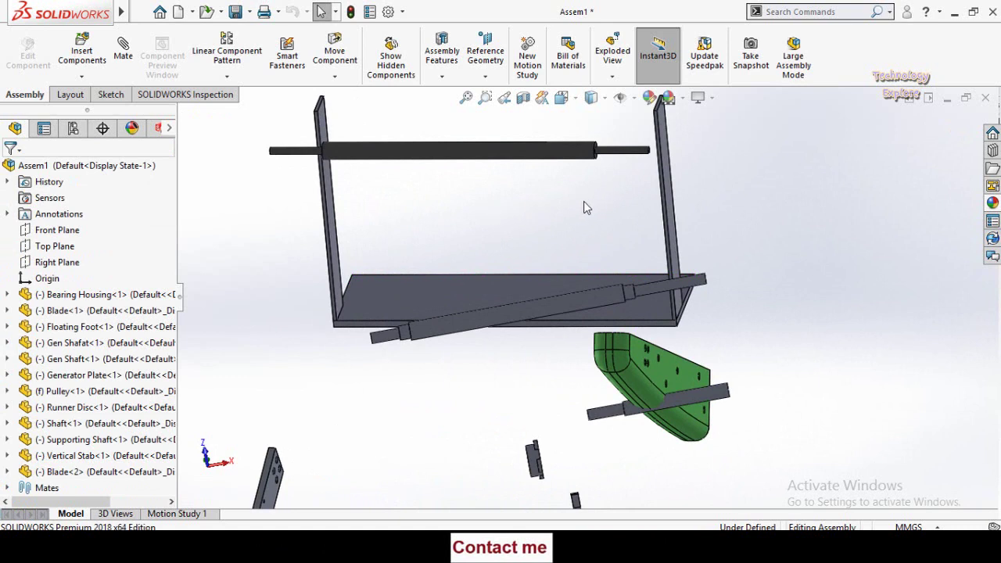
pyautogui.moveTo(570, 201); pyautogui.dragTo(660, 294, button='middle')
pyautogui.moveTo(673, 381); pyautogui.dragTo(480, 236)
pyautogui.moveTo(480, 236); pyautogui.dragTo(599, 238, button='middle')
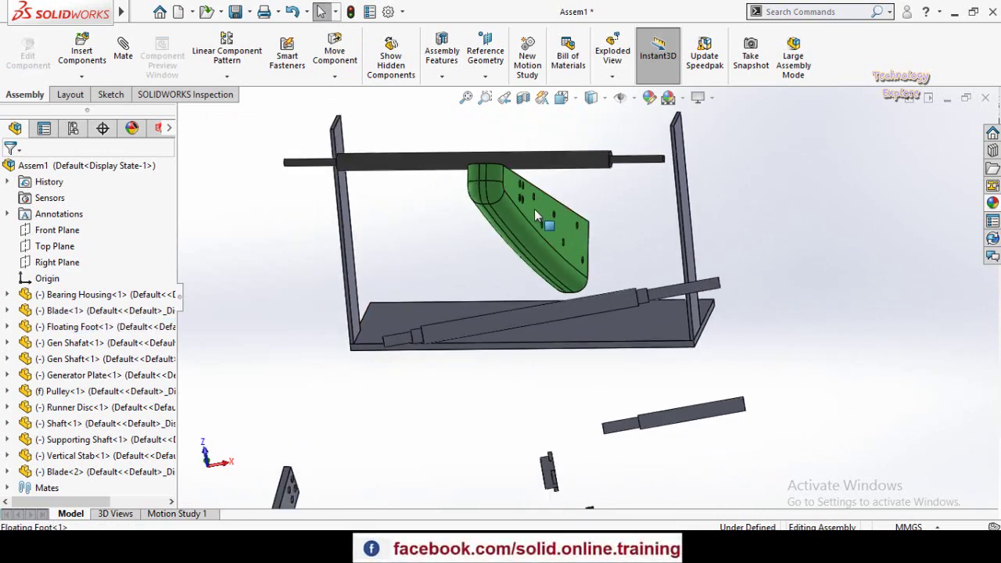
pyautogui.moveTo(537, 216); pyautogui.dragTo(425, 212)
pyautogui.moveTo(425, 212); pyautogui.dragTo(468, 158, button='middle')
# - Mate the floating foot's long flat edge face coincident with the generator plate's upper face, with the mate alignment flipped
pyautogui.click(468, 158)
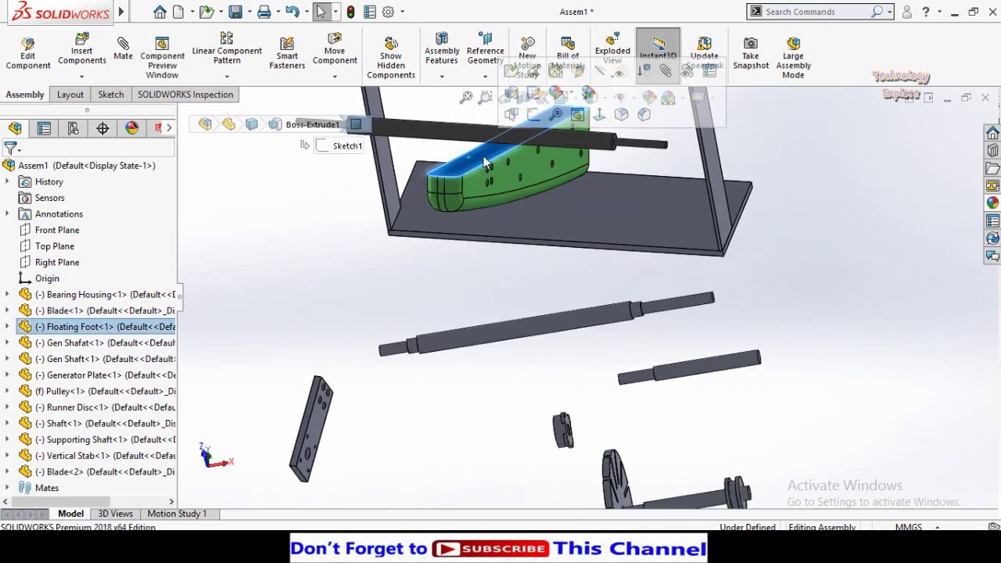
pyautogui.click(693, 73)
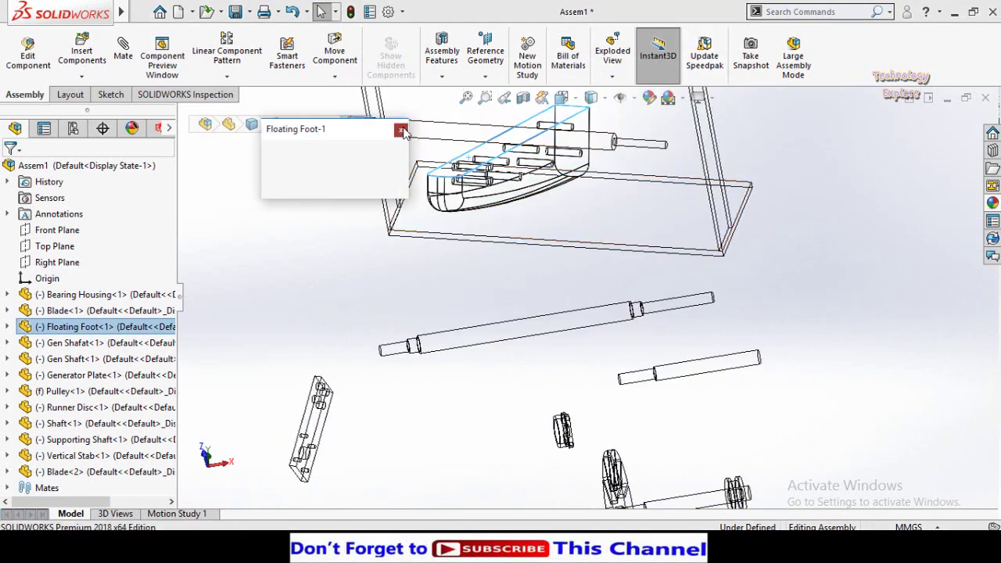
pyautogui.click(401, 129)
pyautogui.click(482, 163)
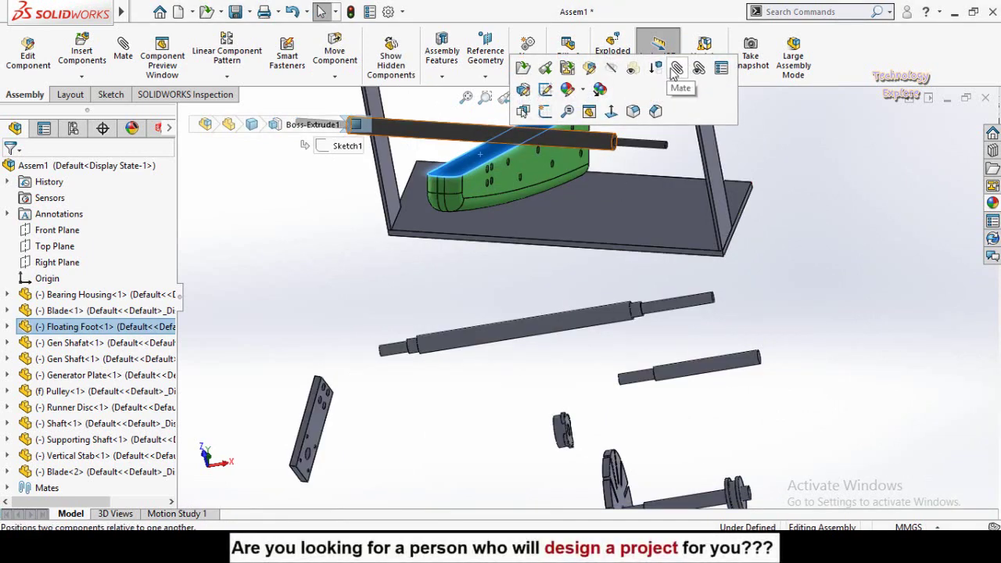
pyautogui.click(679, 70)
pyautogui.click(630, 217)
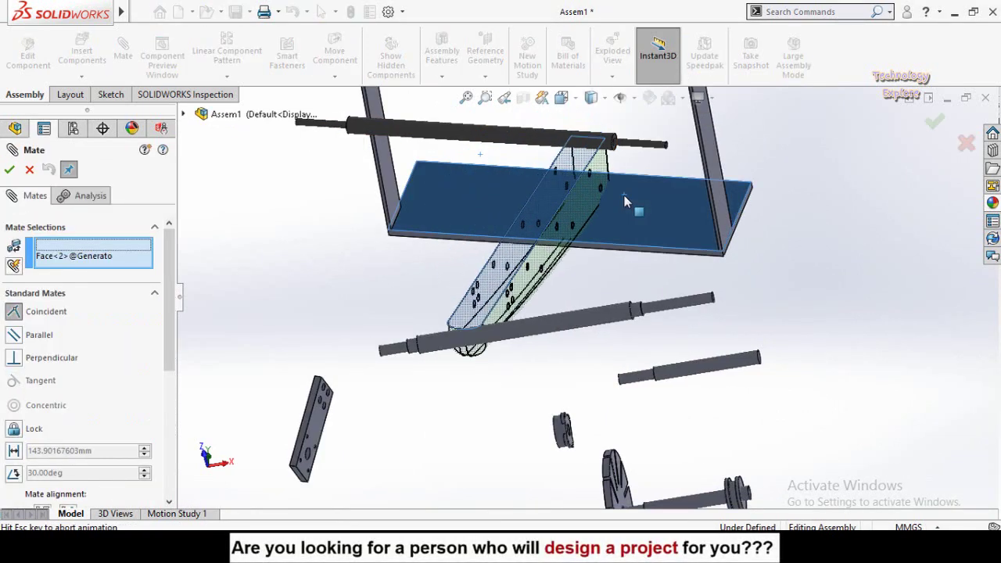
pyautogui.click(757, 180)
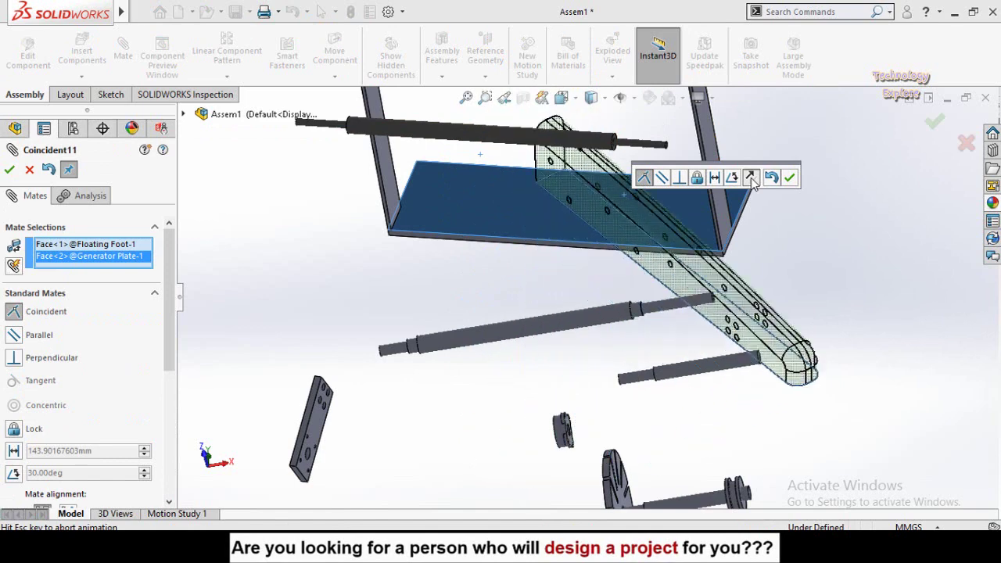
pyautogui.click(792, 178)
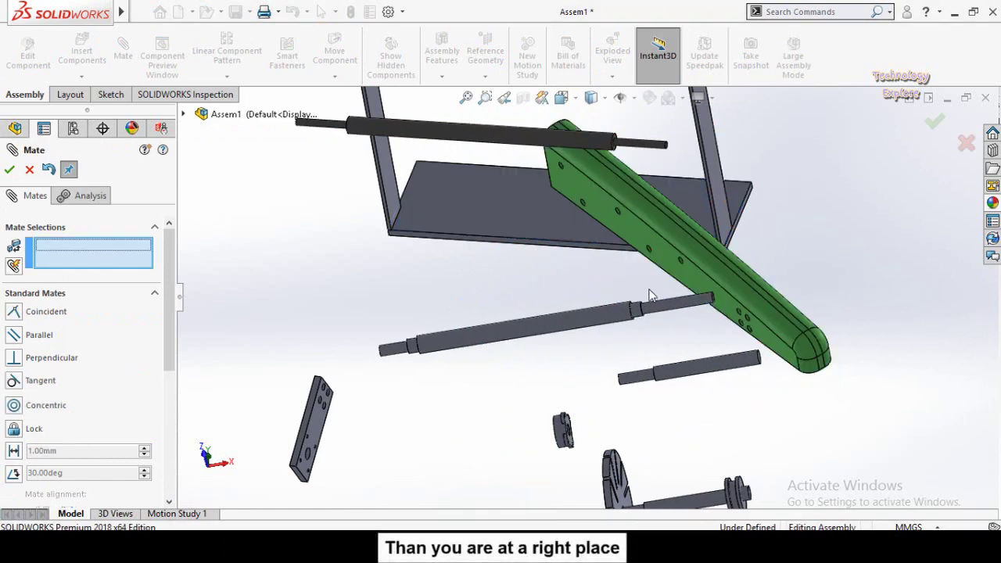
# - Mate the floating foot's large side face with the holes parallel to the blade's face and finish mating
pyautogui.moveTo(648, 295); pyautogui.dragTo(540, 250, button='middle')
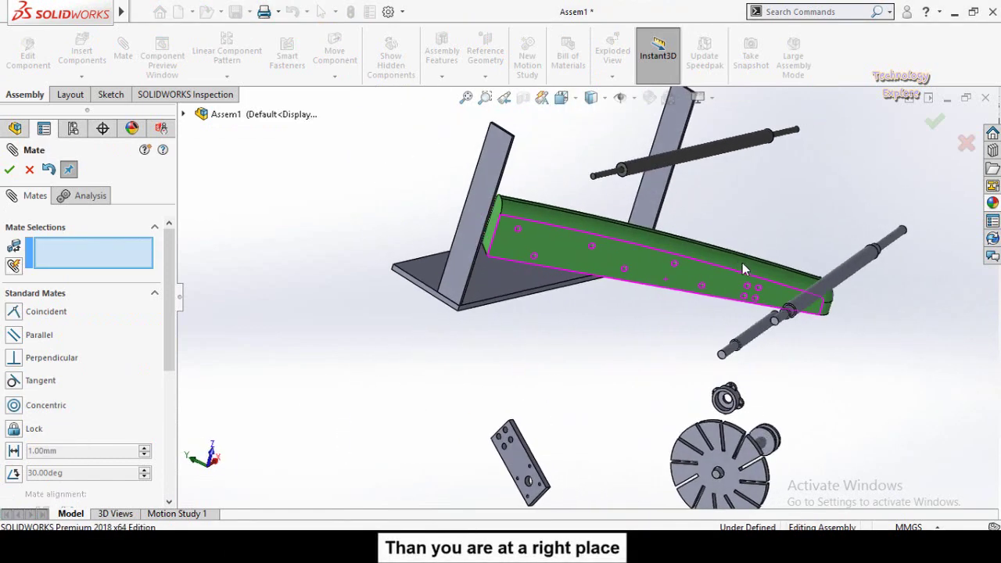
pyautogui.click(561, 244)
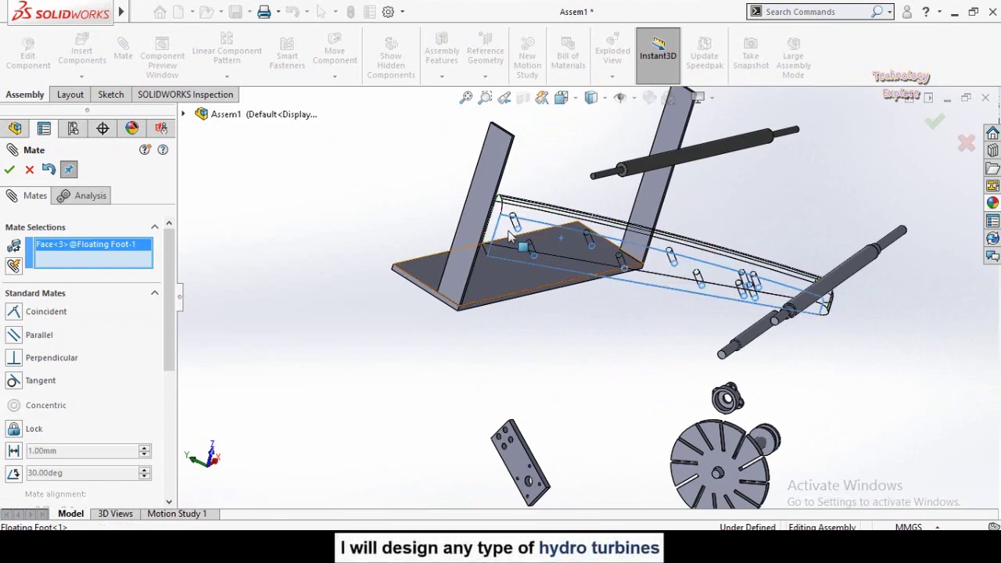
pyautogui.moveTo(442, 234); pyautogui.dragTo(400, 283, button='middle')
pyautogui.click(362, 276)
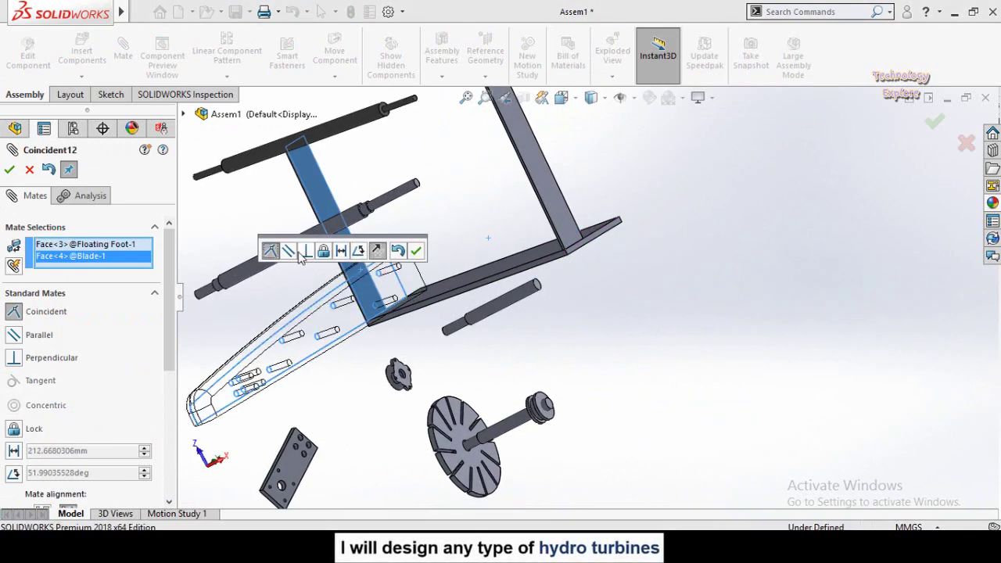
pyautogui.click(289, 251)
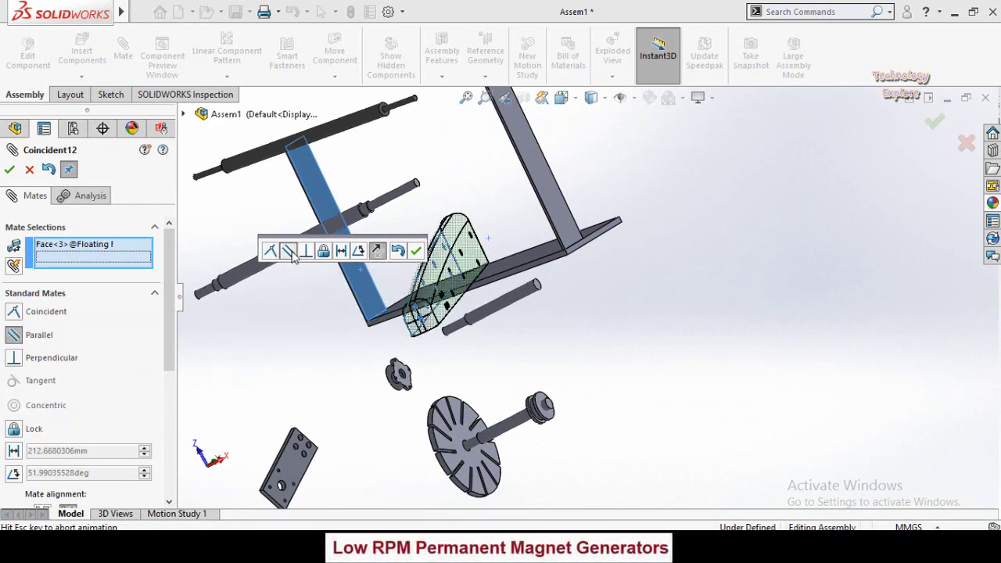
pyautogui.click(415, 251)
pyautogui.click(9, 169)
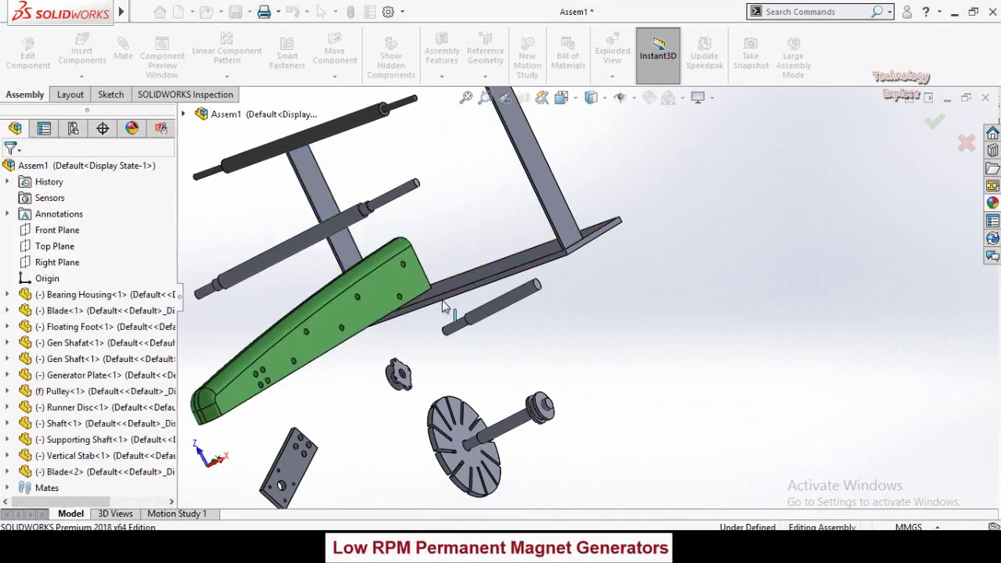
# - Slide the floating foot across the generator plate between the blades to check its remaining freedom of movement
pyautogui.moveTo(344, 313); pyautogui.dragTo(403, 314, button='middle')
pyautogui.moveTo(403, 314); pyautogui.dragTo(438, 258)
pyautogui.scroll(-3, 551, 258)
pyautogui.moveTo(306, 263); pyautogui.dragTo(282, 219)
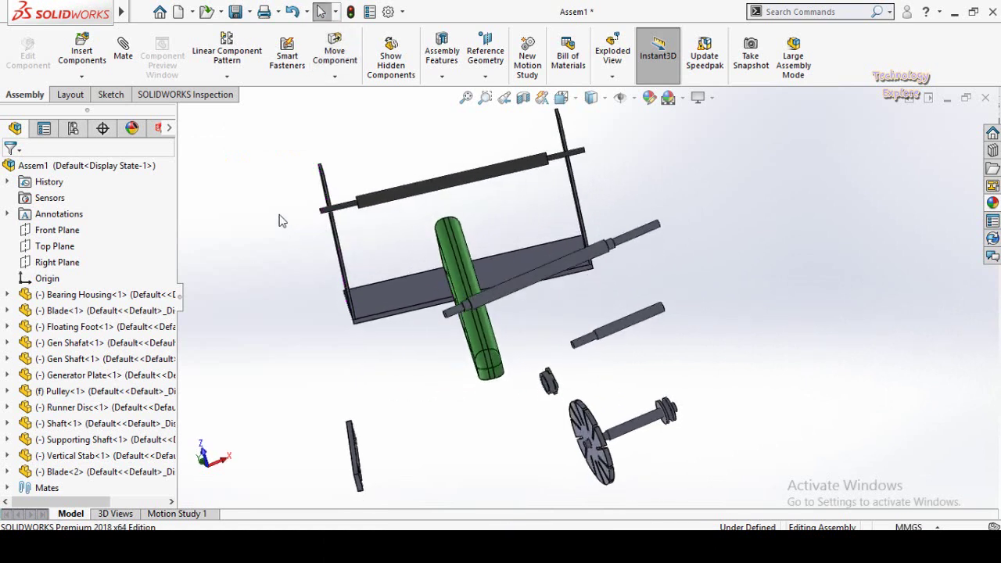
# - Start an advanced distance (limit) mate between the face of the first blade and the floating foot's side face
pyautogui.click(121, 58)
pyautogui.scroll(-2, 2, 334)
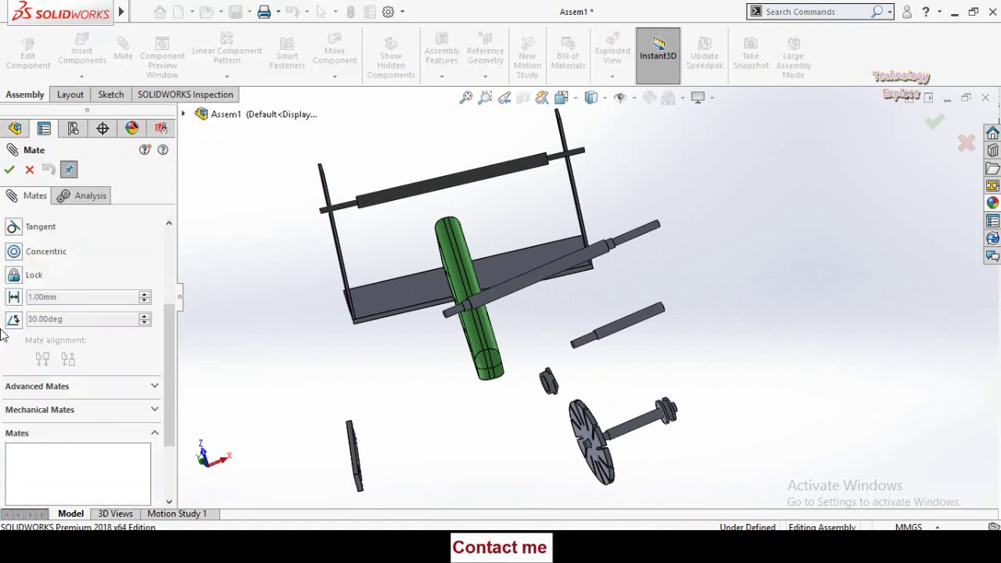
pyautogui.click(38, 386)
pyautogui.scroll(2, 4, 359)
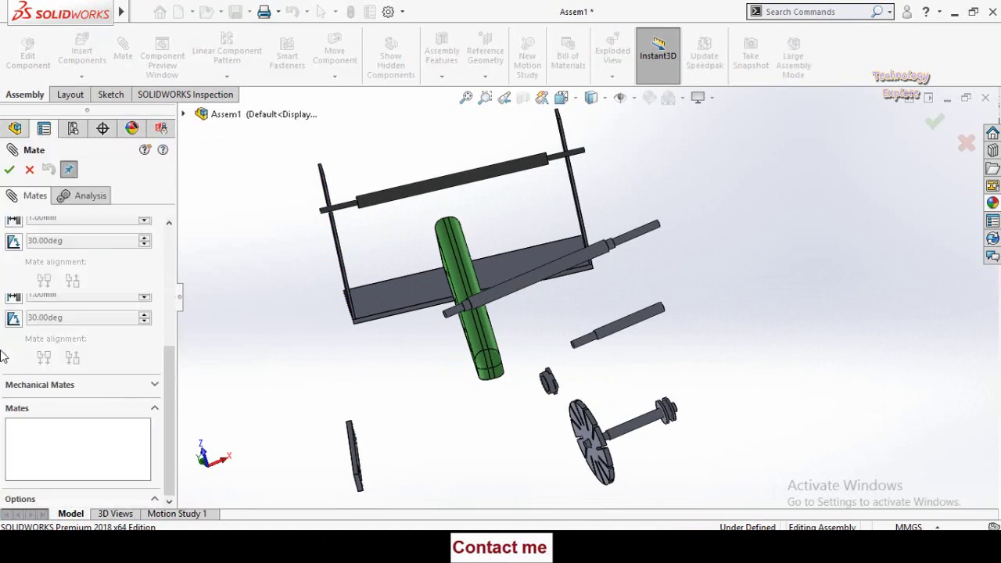
pyautogui.click(12, 298)
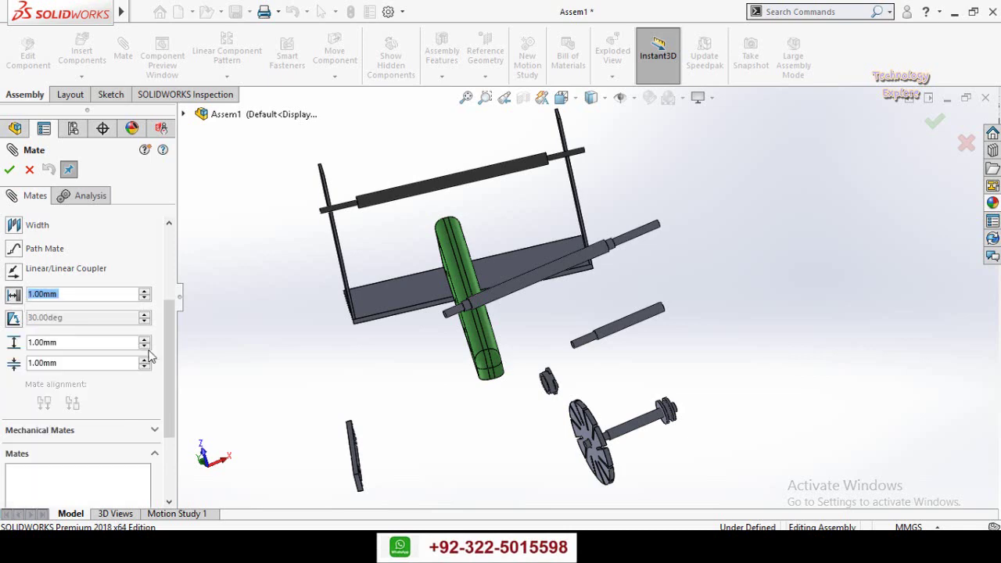
pyautogui.scroll(-3, 457, 337)
pyautogui.moveTo(381, 257); pyautogui.dragTo(292, 299, button='middle')
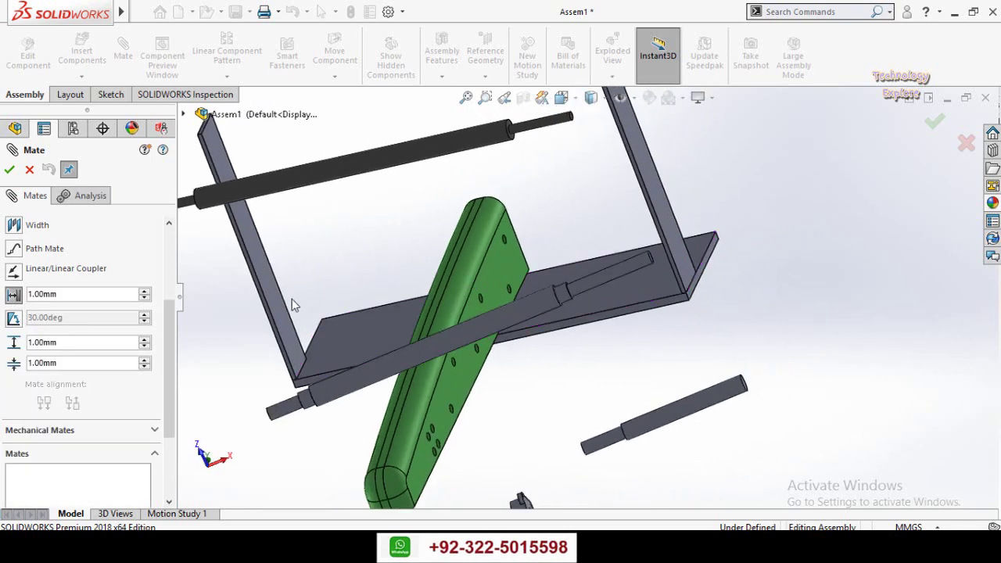
pyautogui.click(284, 317)
pyautogui.moveTo(359, 274); pyautogui.dragTo(418, 249, button='middle')
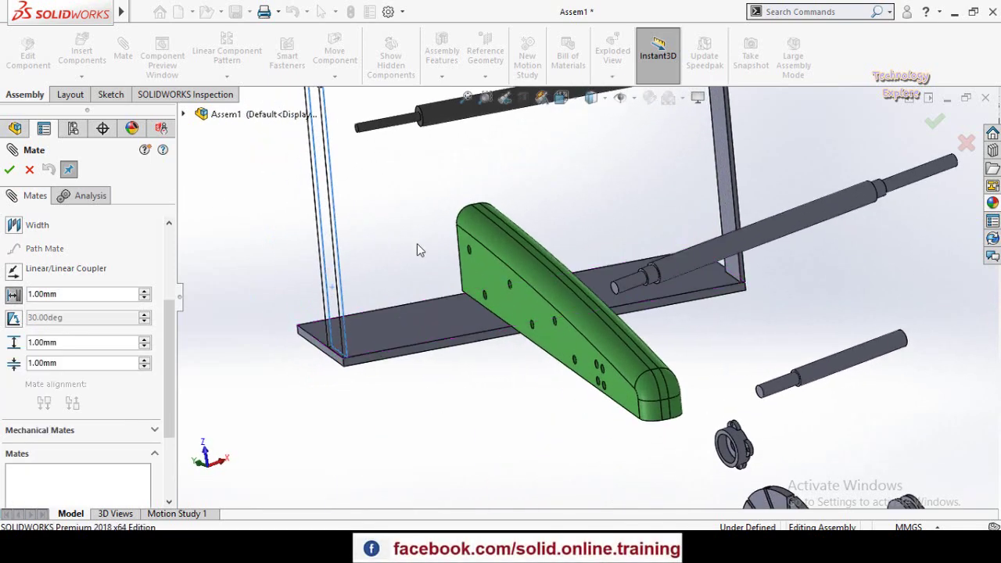
pyautogui.click(484, 279)
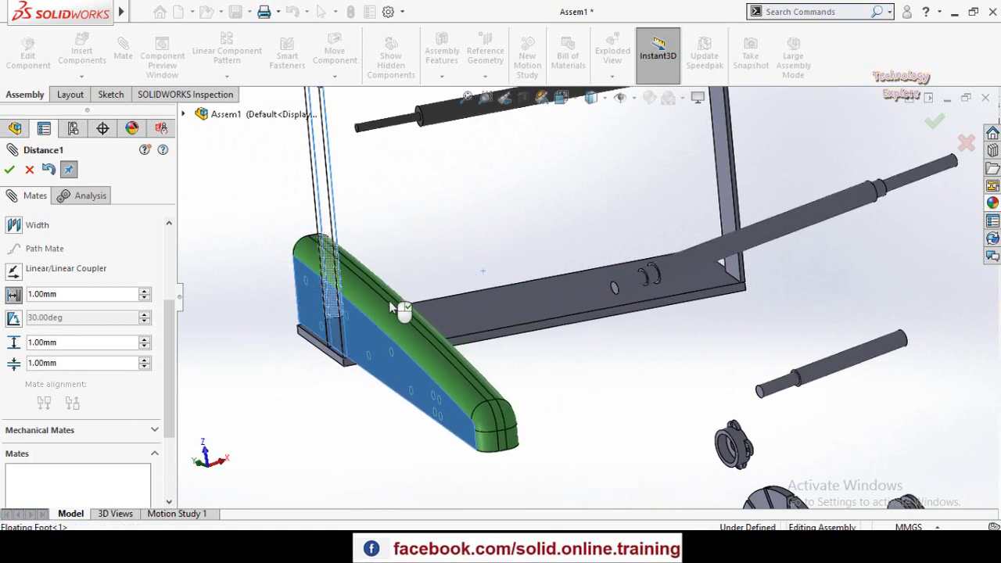
# - Set the limit mate's maximum value to 600 mm and its minimum value to 30 mm
pyautogui.scroll(2, 344, 320)
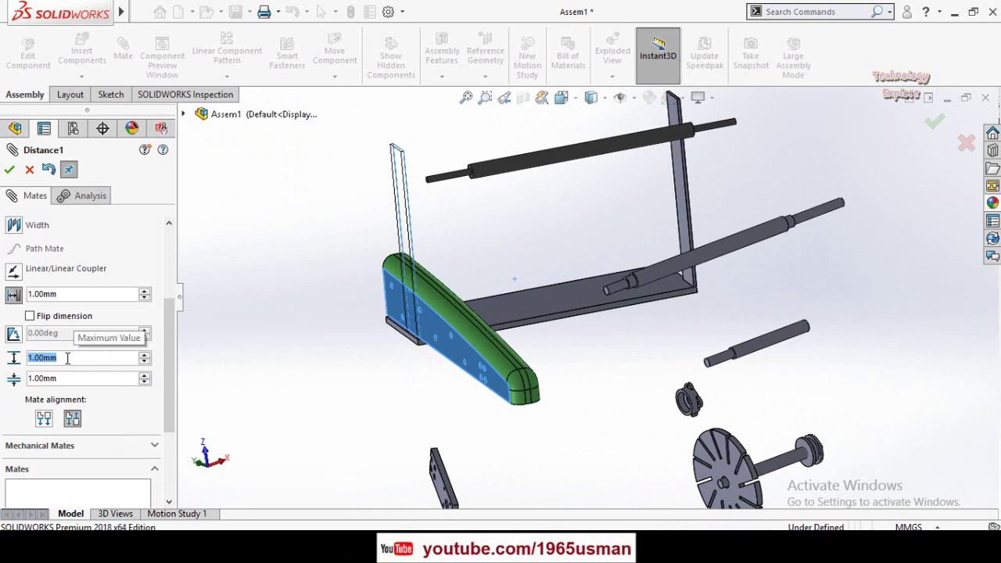
pyautogui.write('600')
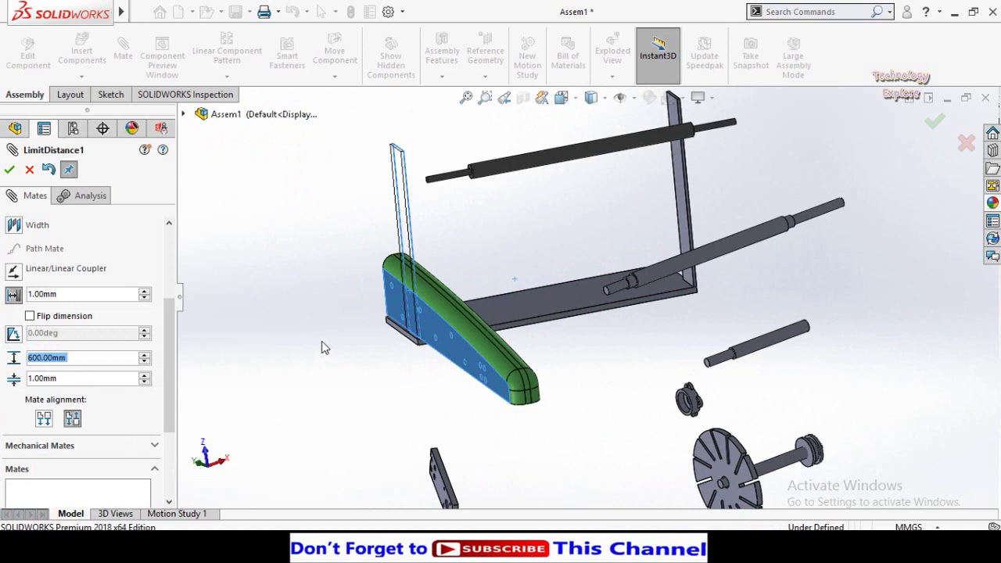
pyautogui.click(90, 378)
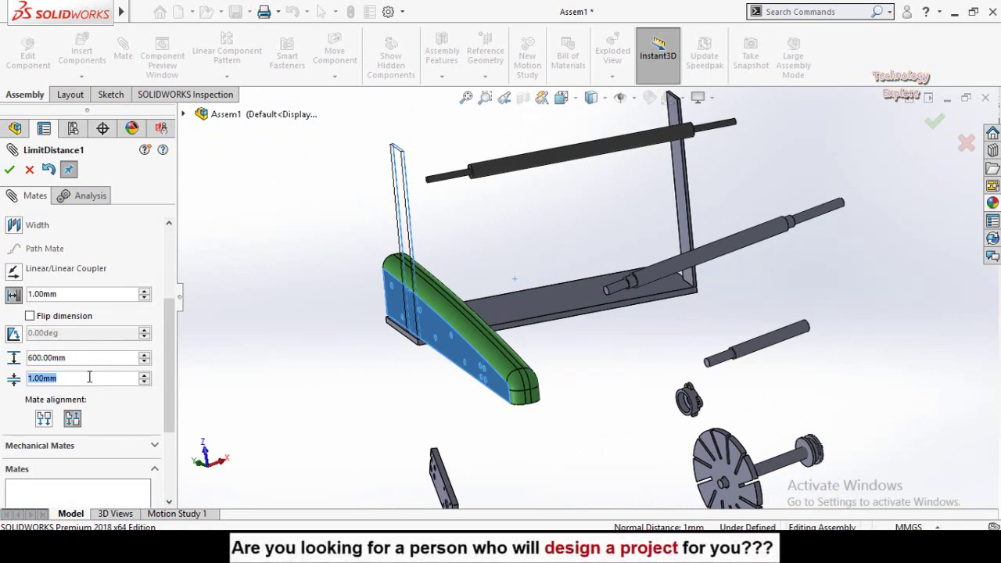
pyautogui.press('Return')
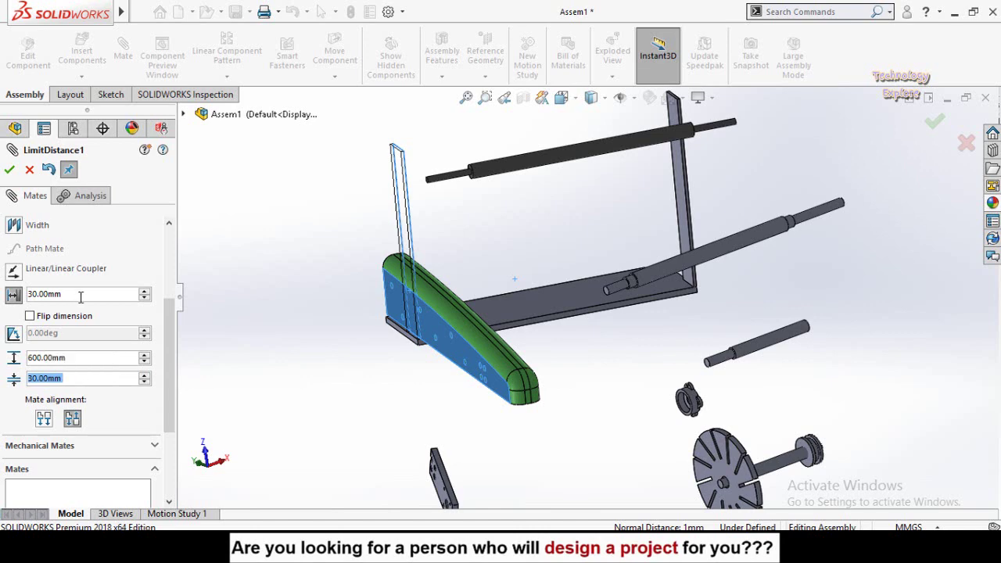
# - Set the current distance of the limit mate between blade and floating foot to 600 mm
pyautogui.moveTo(408, 329); pyautogui.dragTo(349, 303, button='middle')
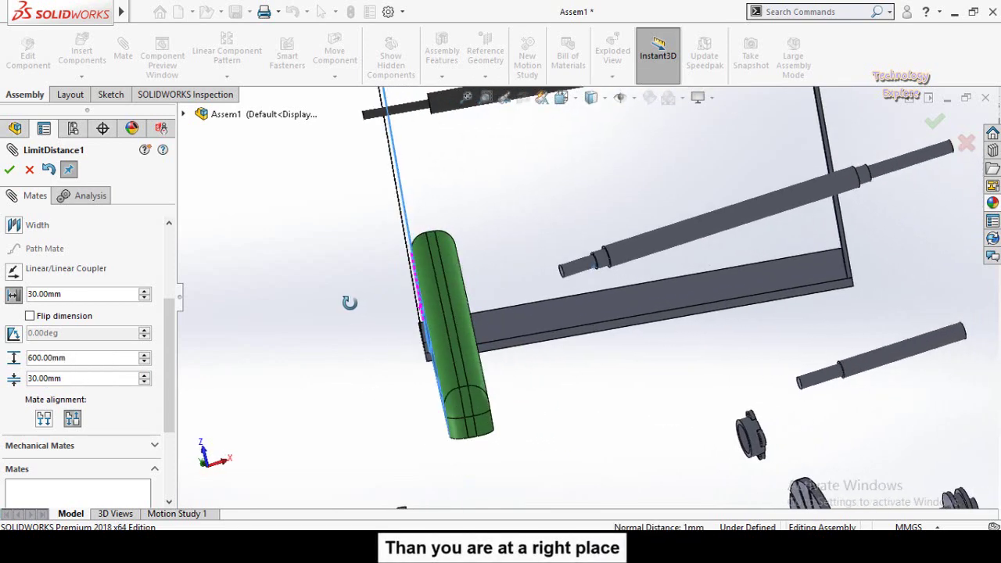
pyautogui.scroll(-2, 350, 302)
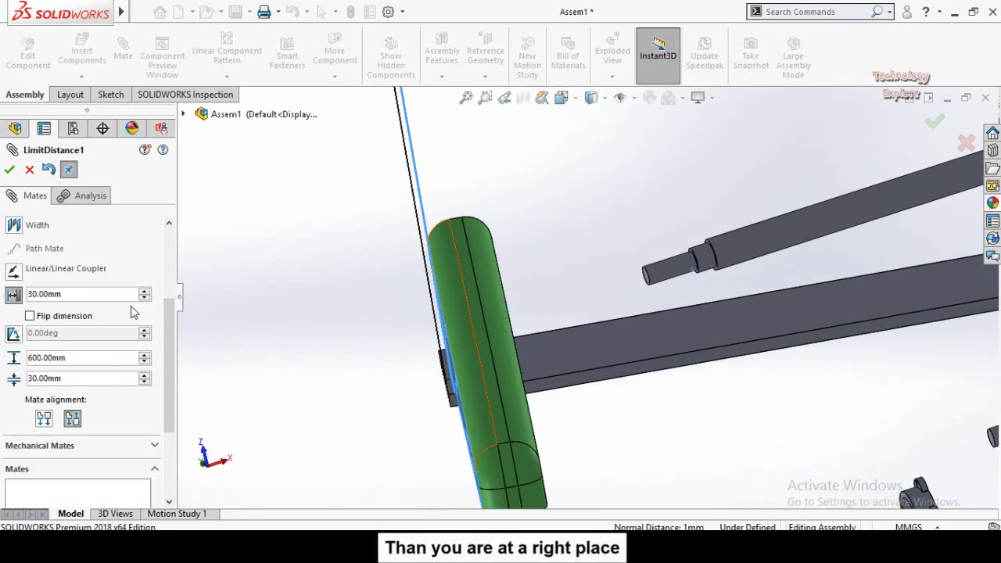
pyautogui.doubleClick(92, 294)
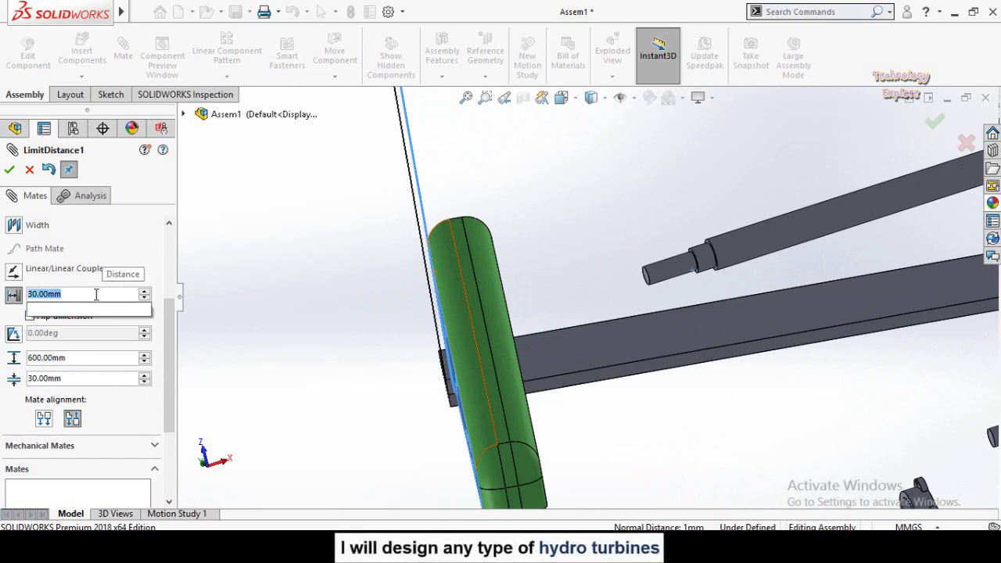
pyautogui.write('6')
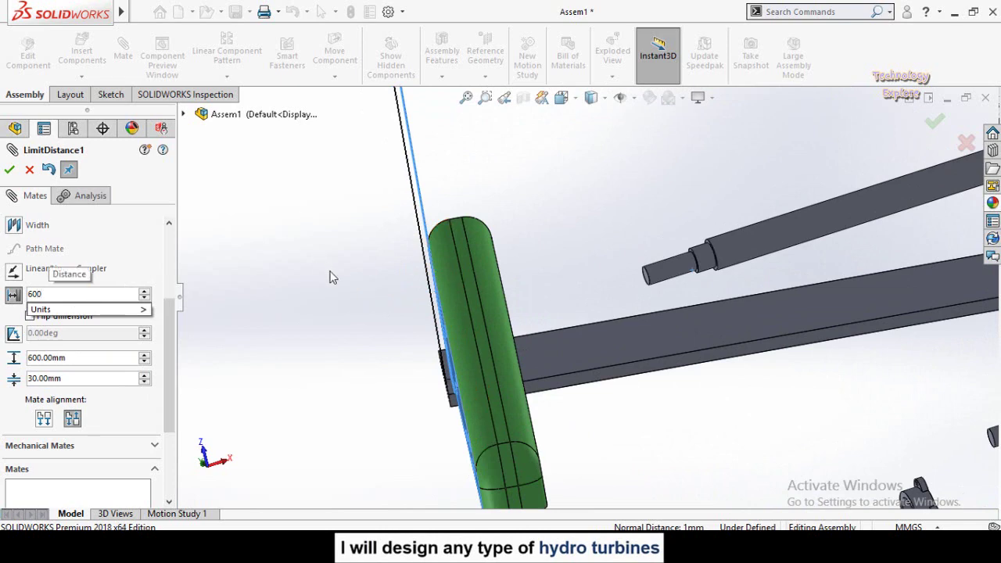
pyautogui.write('00')
pyautogui.press('Return')
pyautogui.scroll(3, 302, 313)
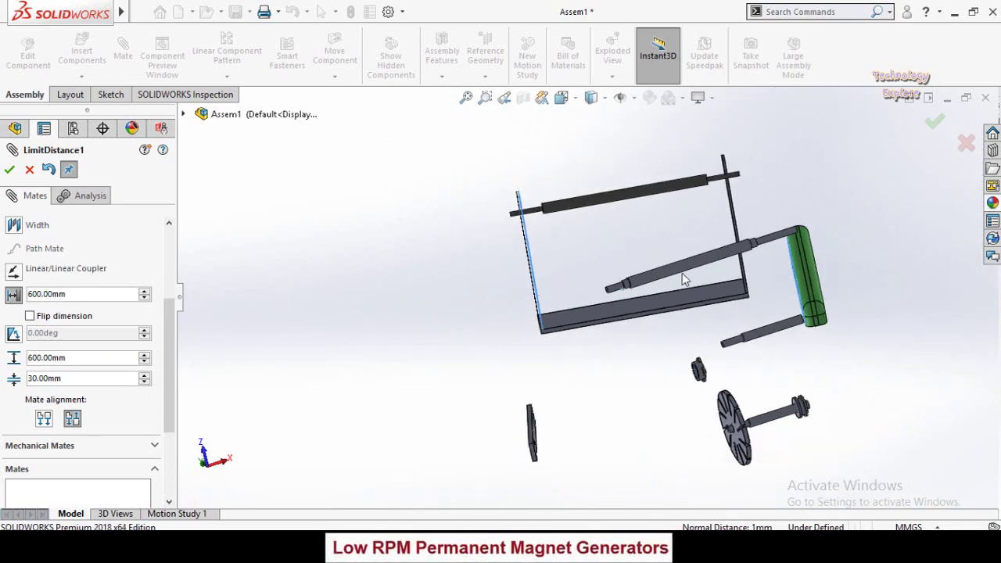
# - Set the limit mate's maximum value to 400 mm and its minimum value to 50 mm
pyautogui.scroll(-2, 739, 284)
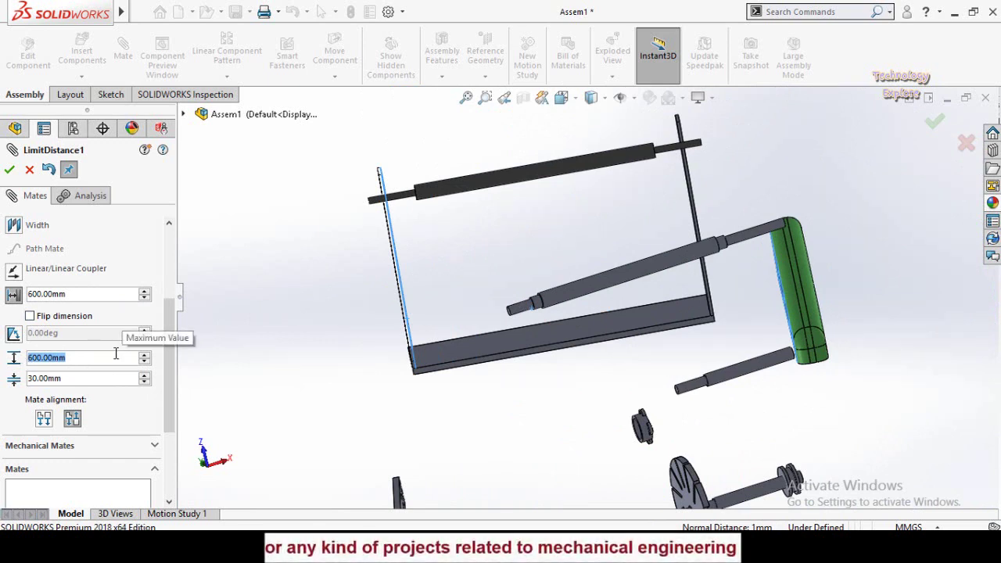
pyautogui.write('400')
pyautogui.press('Return')
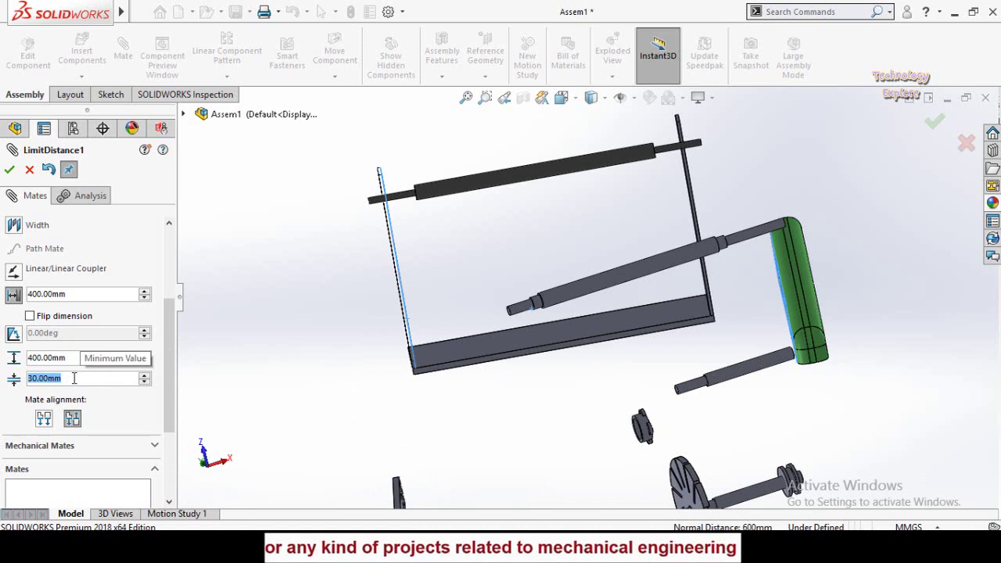
pyautogui.write('50')
pyautogui.press('Return')
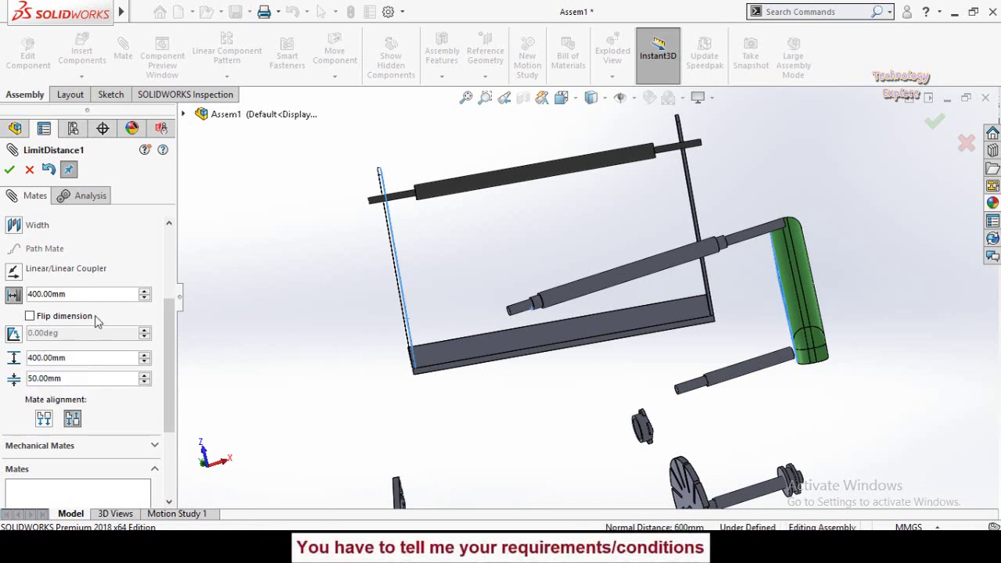
# - Set the limit mate's current distance to 400 mm and accept the mate between the blade and the floating foot
pyautogui.write('4')
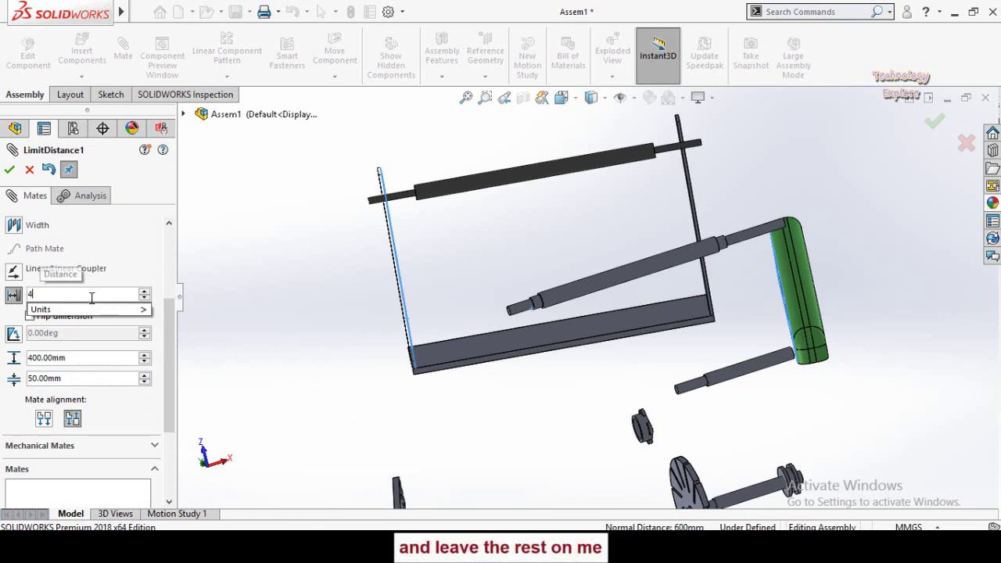
pyautogui.write('00')
pyautogui.press('Return')
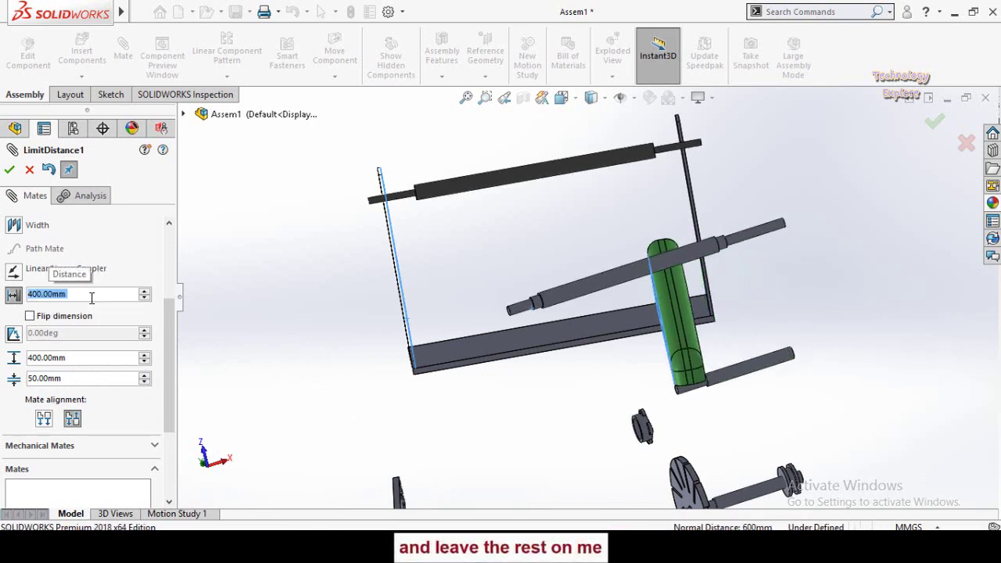
pyautogui.moveTo(553, 319); pyautogui.dragTo(493, 311, button='middle')
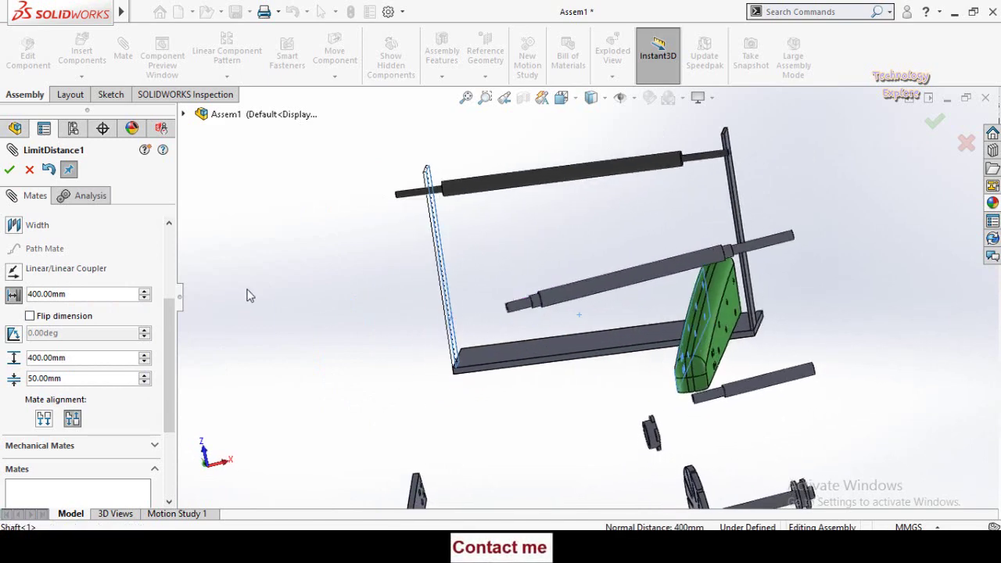
pyautogui.click(9, 171)
pyautogui.click(10, 170)
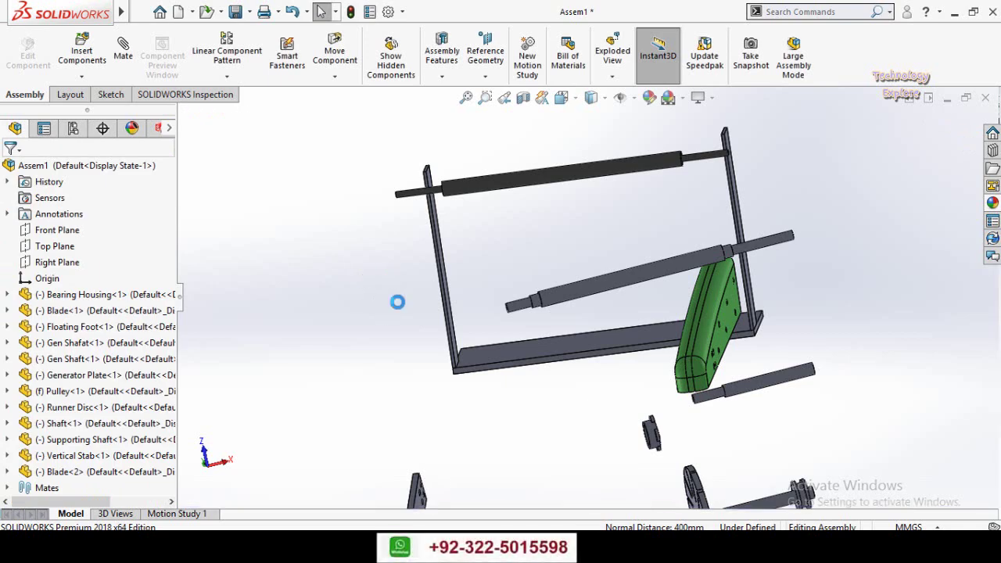
# - Slide the floating foot along the generator plate towards the first blade to test its limited travel
pyautogui.moveTo(475, 297); pyautogui.dragTo(540, 312, button='middle')
pyautogui.moveTo(703, 313); pyautogui.dragTo(620, 314)
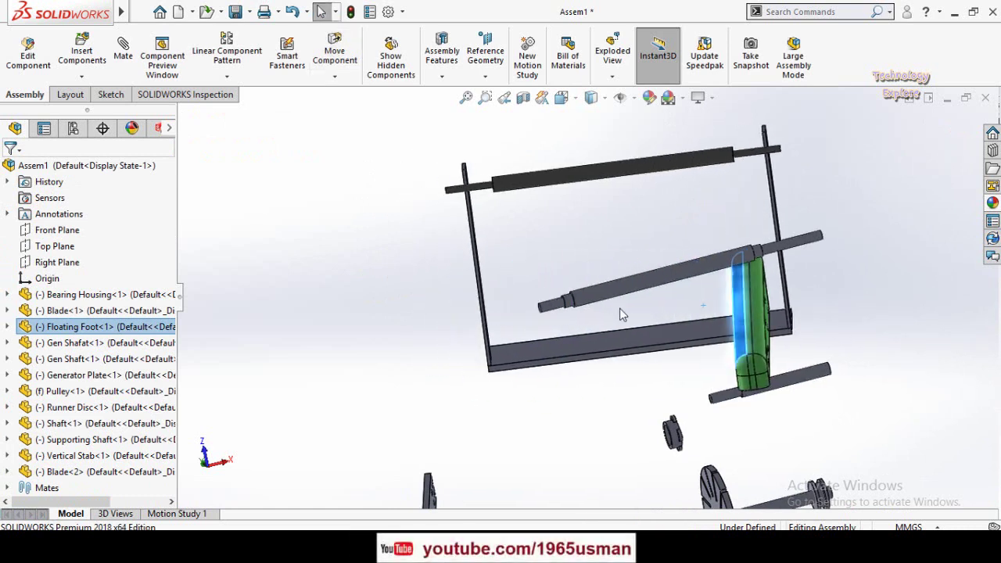
pyautogui.click(551, 270)
pyautogui.moveTo(550, 270); pyautogui.dragTo(529, 317, button='middle')
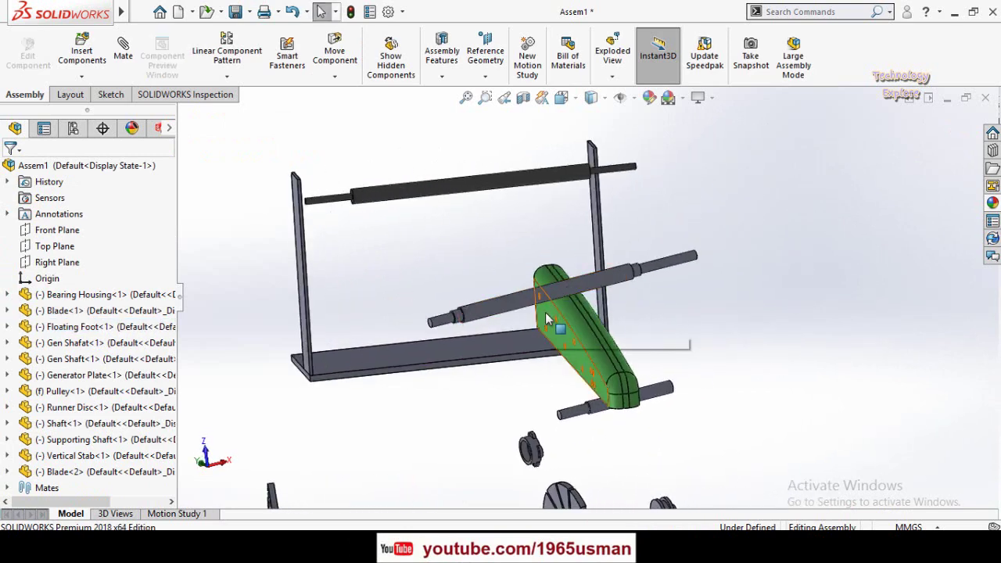
pyautogui.moveTo(370, 308)
pyautogui.mouseDown(button='middle')
pyautogui.moveTo(362, 304)
pyautogui.moveTo(365, 313)
pyautogui.mouseUp(button='middle')
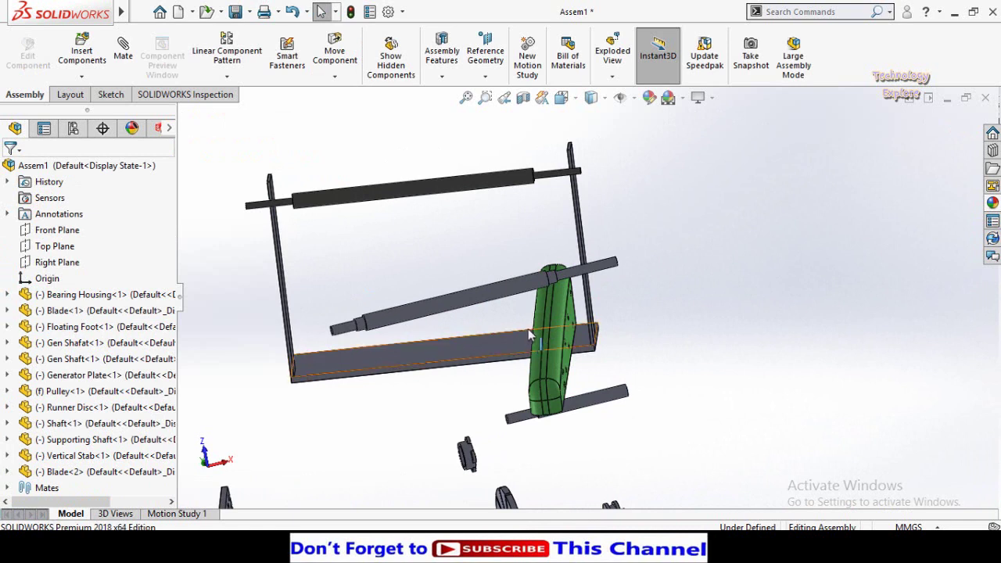
pyautogui.moveTo(540, 333); pyautogui.dragTo(399, 321)
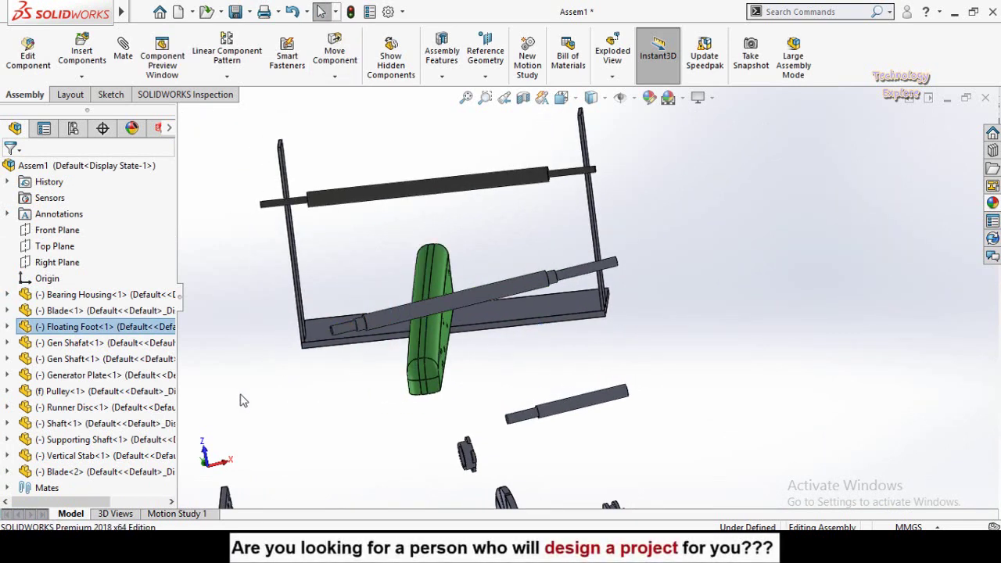
pyautogui.click(242, 399)
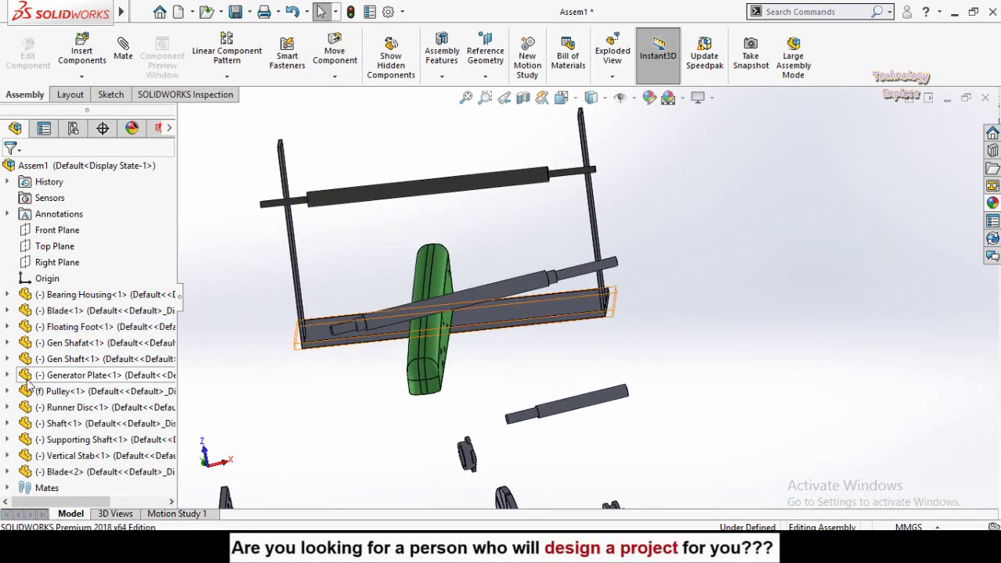
# - Edit the existing LimitDistance1 mate and set its minimum value to 60 mm
pyautogui.click(4, 488)
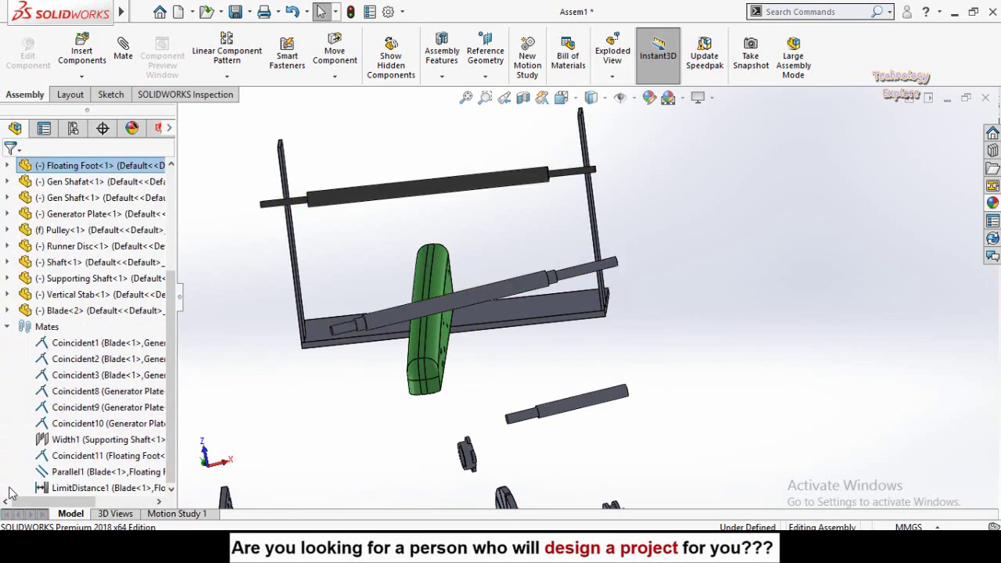
pyautogui.click(70, 489)
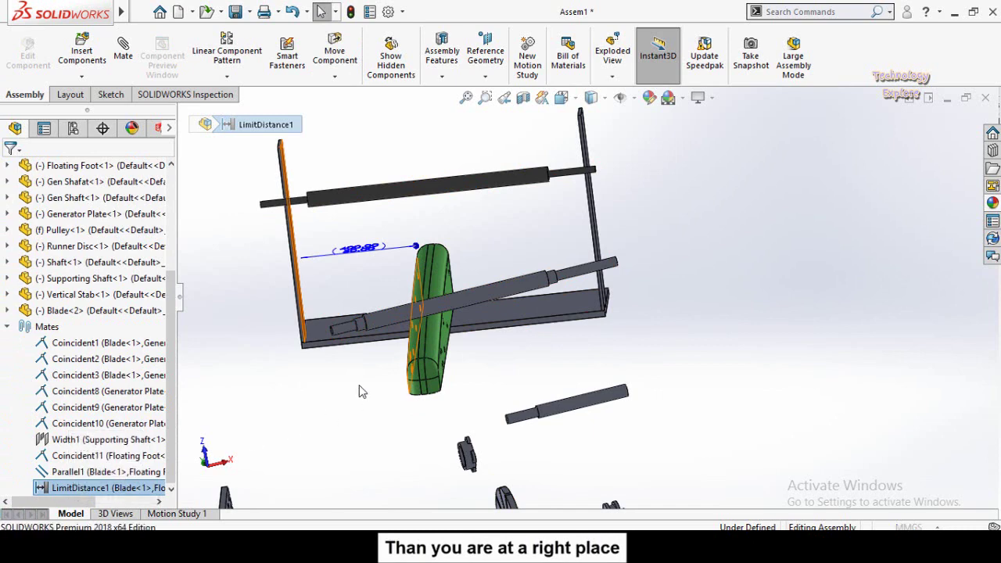
pyautogui.scroll(-5, 78, 392)
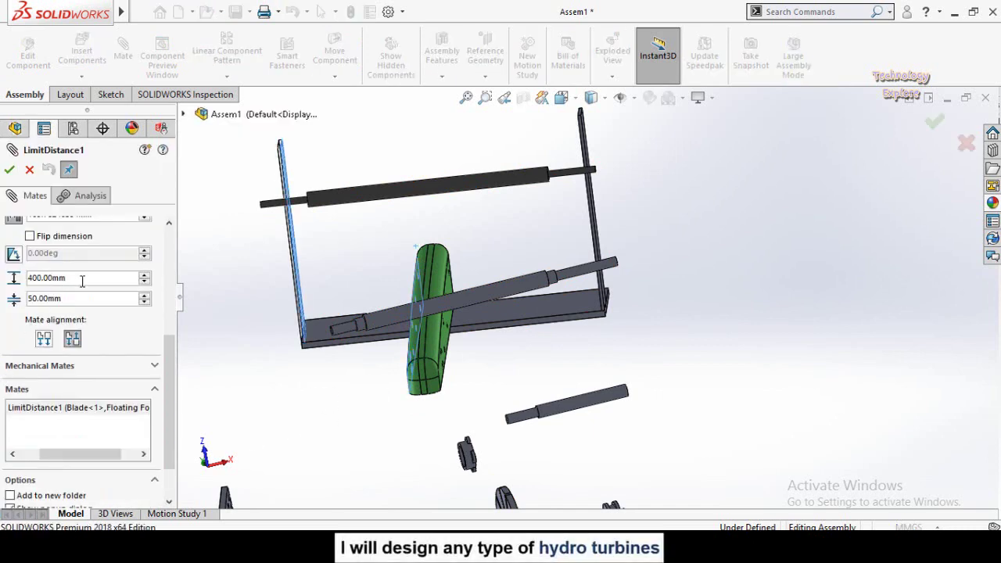
pyautogui.scroll(1, 94, 298)
pyautogui.scroll(4, 90, 311)
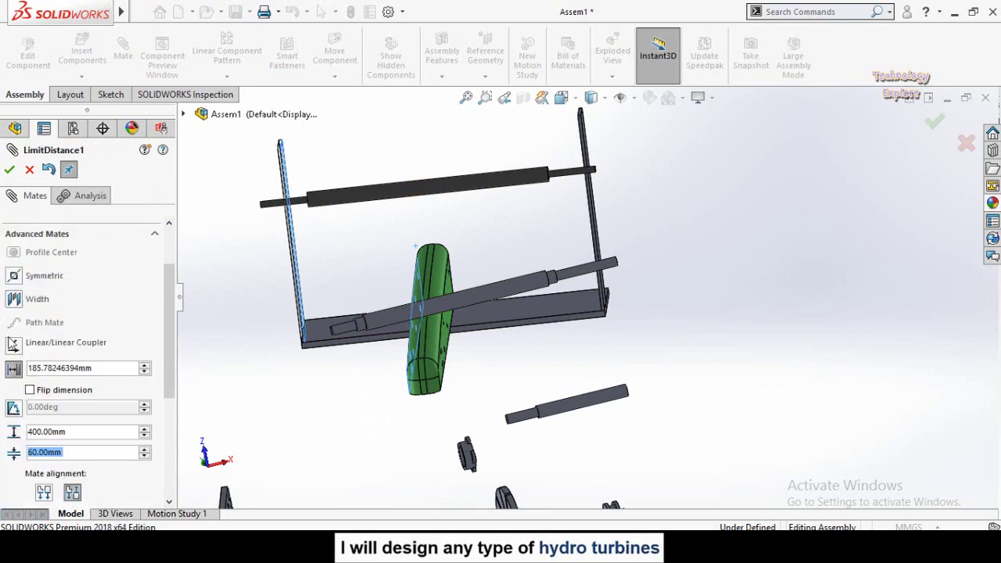
pyautogui.click(10, 170)
# - Move the floating foot towards the first blade to check the edited minimum distance
pyautogui.moveTo(425, 346); pyautogui.dragTo(383, 365)
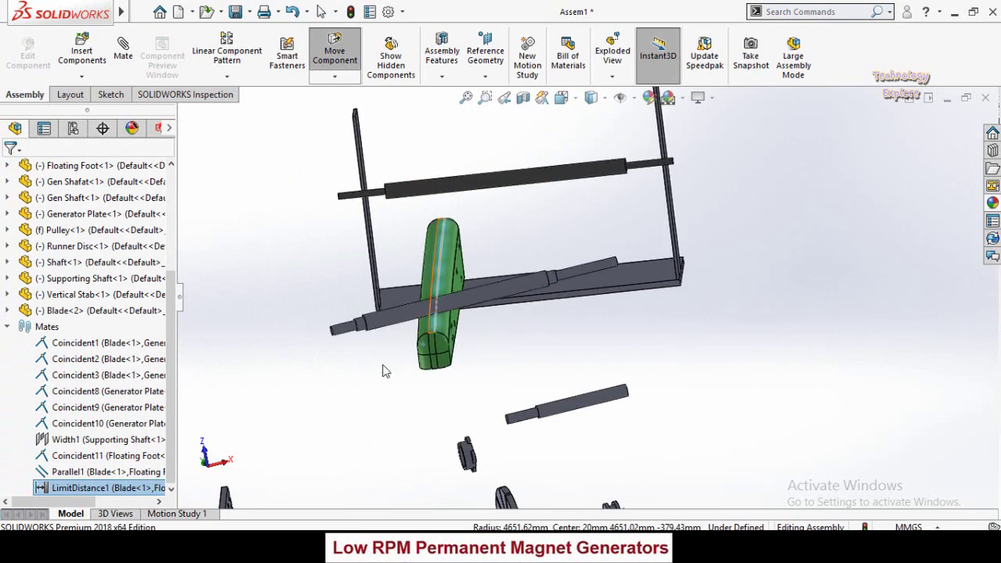
pyautogui.moveTo(333, 280); pyautogui.dragTo(326, 298, button='middle')
pyautogui.moveTo(332, 300); pyautogui.dragTo(265, 303, button='middle')
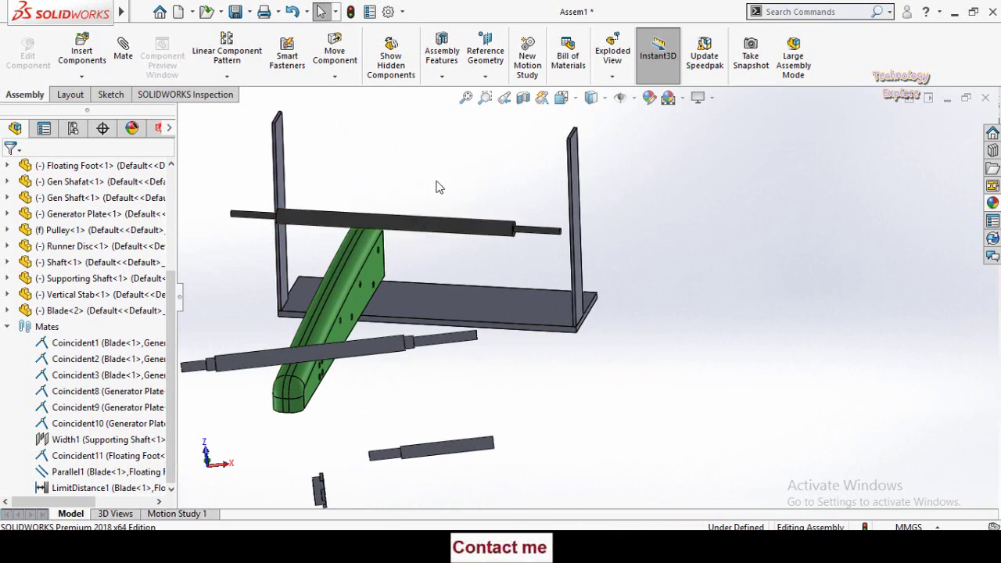
# - Delete the supporting shaft that spans the two blades
pyautogui.moveTo(376, 172); pyautogui.dragTo(345, 216, button='middle')
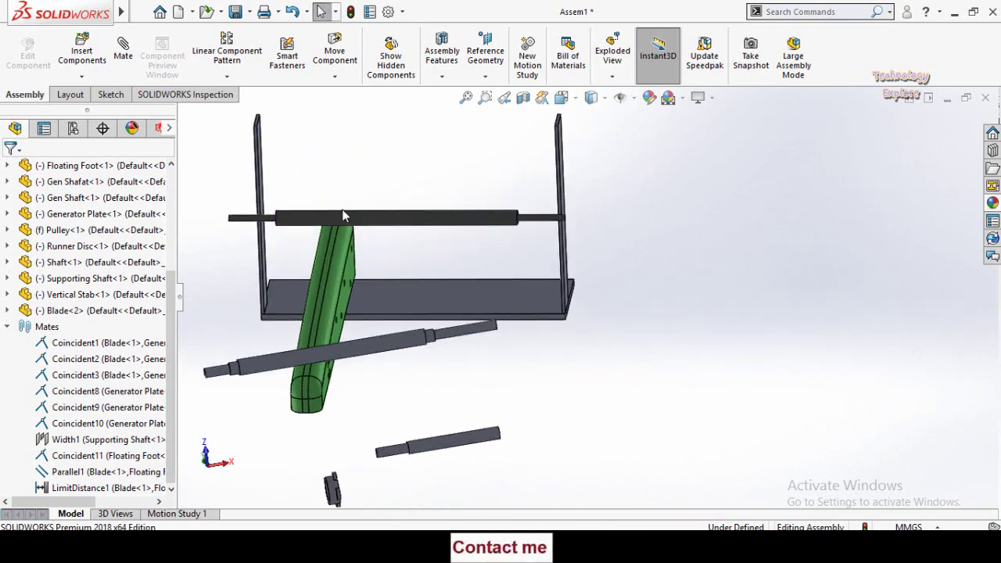
pyautogui.click(393, 226)
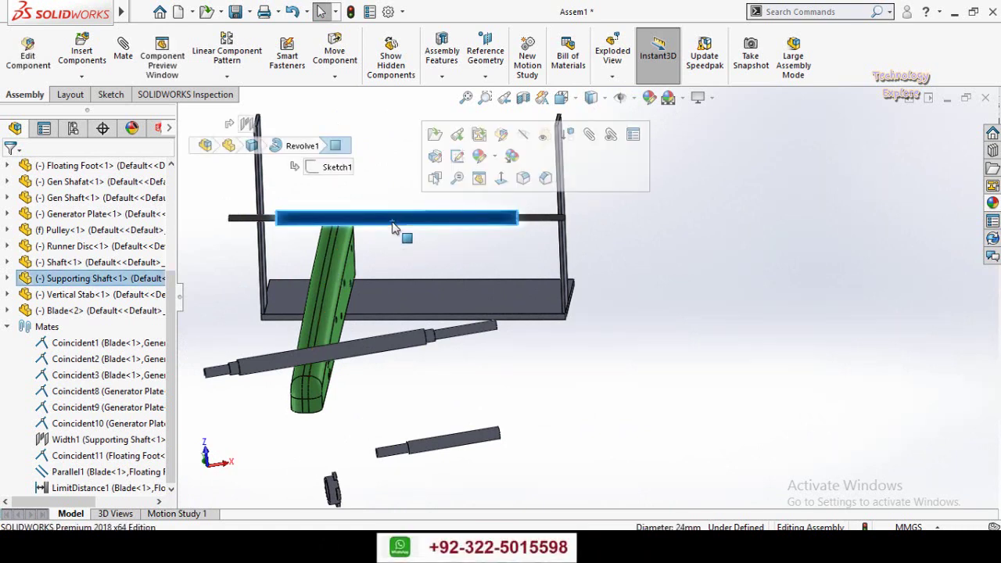
pyautogui.press('Delete')
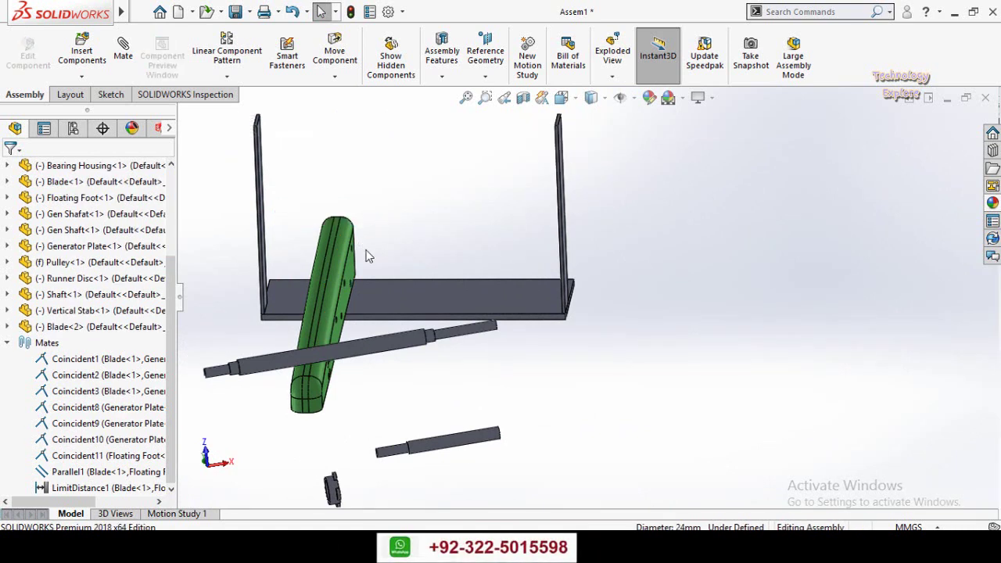
# - Delete the LimitDistance1 and Parallel1 mates between the first blade and the floating foot
pyautogui.click(319, 297)
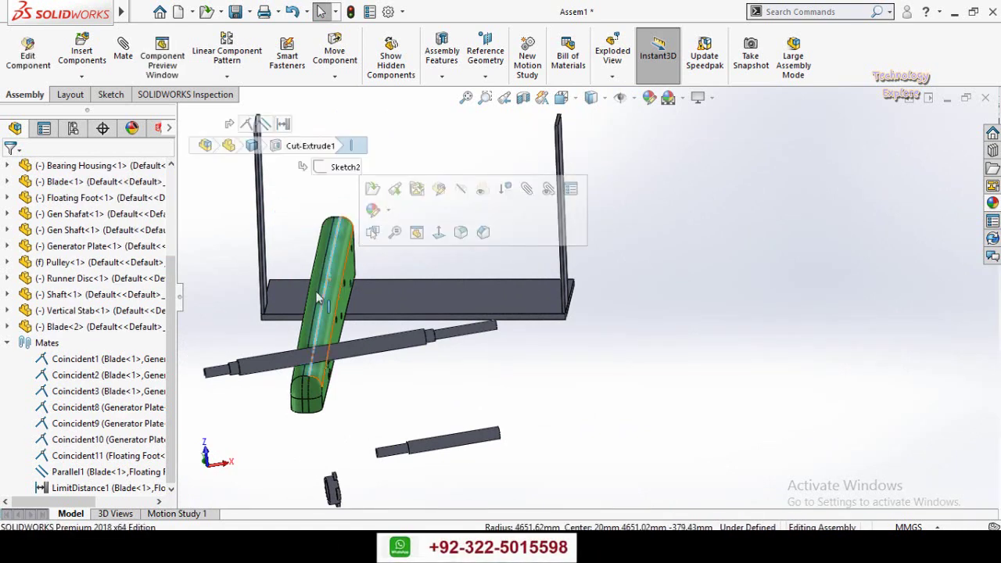
pyautogui.rightClick(56, 489)
pyautogui.click(92, 353)
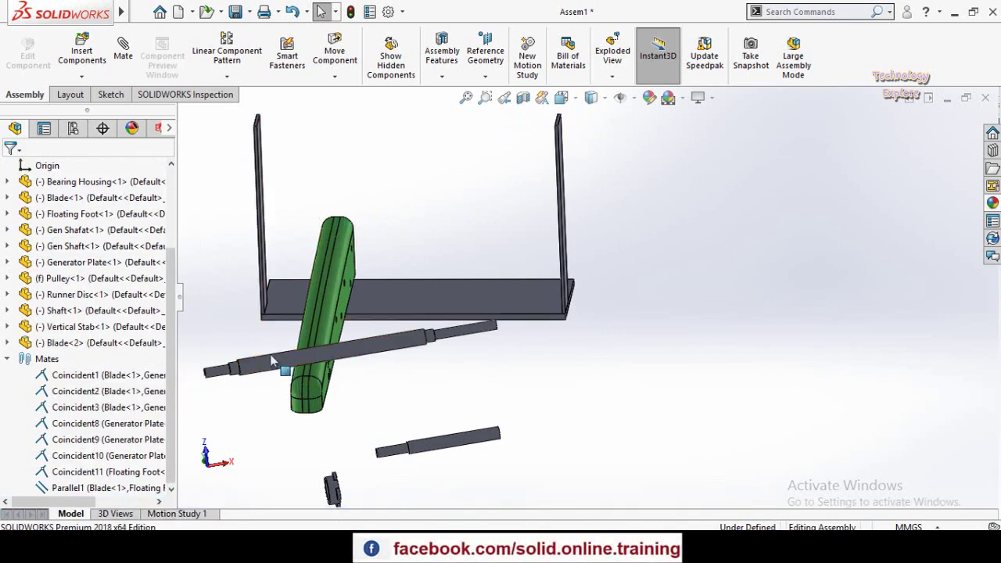
pyautogui.rightClick(67, 490)
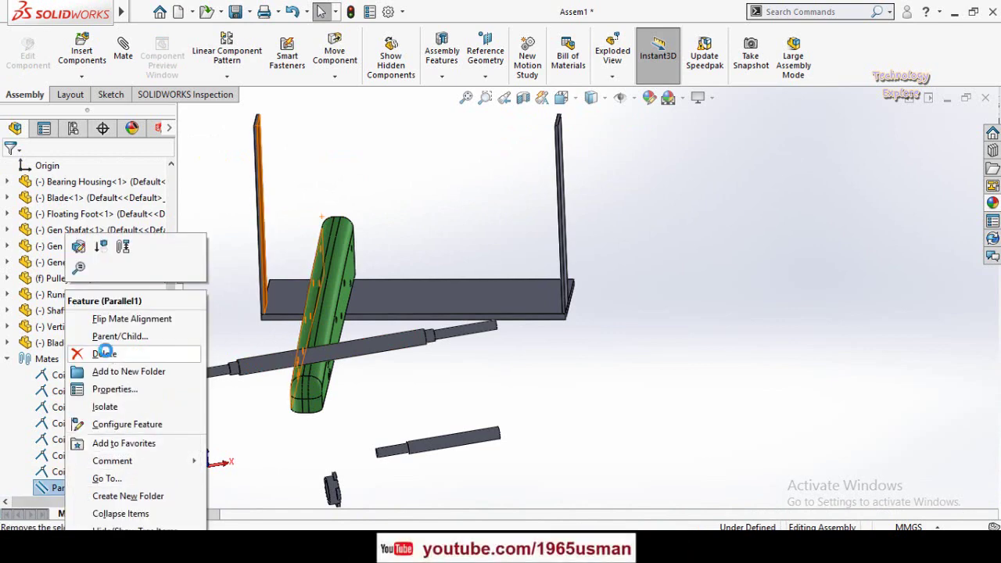
pyautogui.click(92, 352)
# - Delete the first blade, Blade<1>, from the end of the generator plate
pyautogui.moveTo(242, 284); pyautogui.dragTo(270, 262, button='middle')
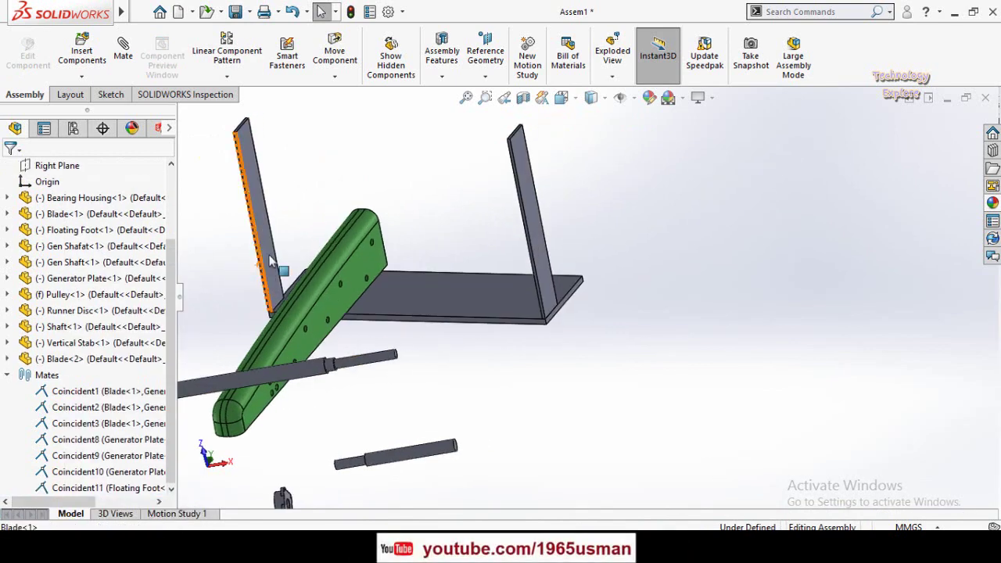
pyautogui.click(270, 260)
pyautogui.press('Delete')
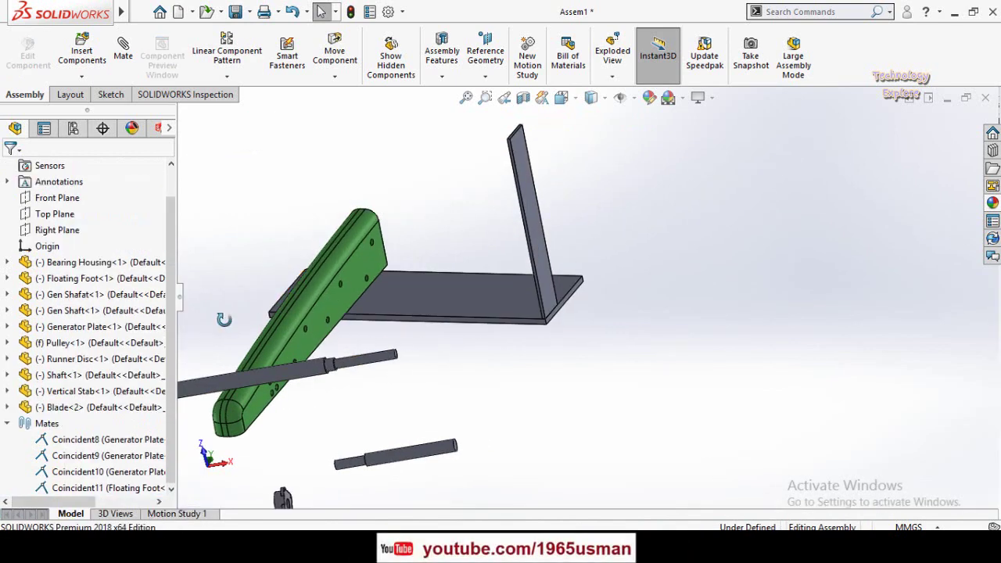
# - Swing the floating foot around so that it lies roughly along the length of the generator plate
pyautogui.moveTo(224, 320); pyautogui.dragTo(297, 286, button='middle')
pyautogui.scroll(-5, 438, 262)
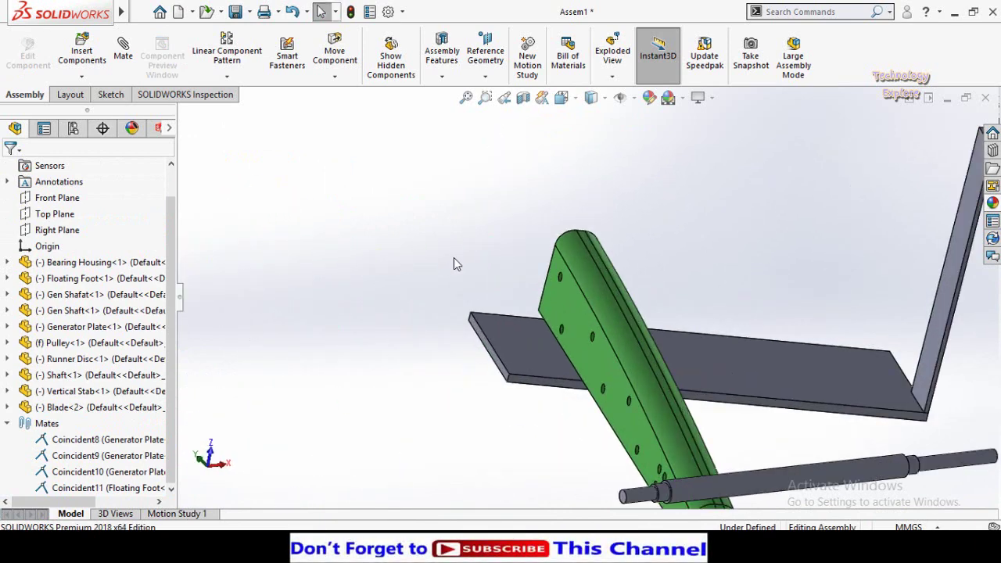
pyautogui.moveTo(615, 400); pyautogui.dragTo(749, 449)
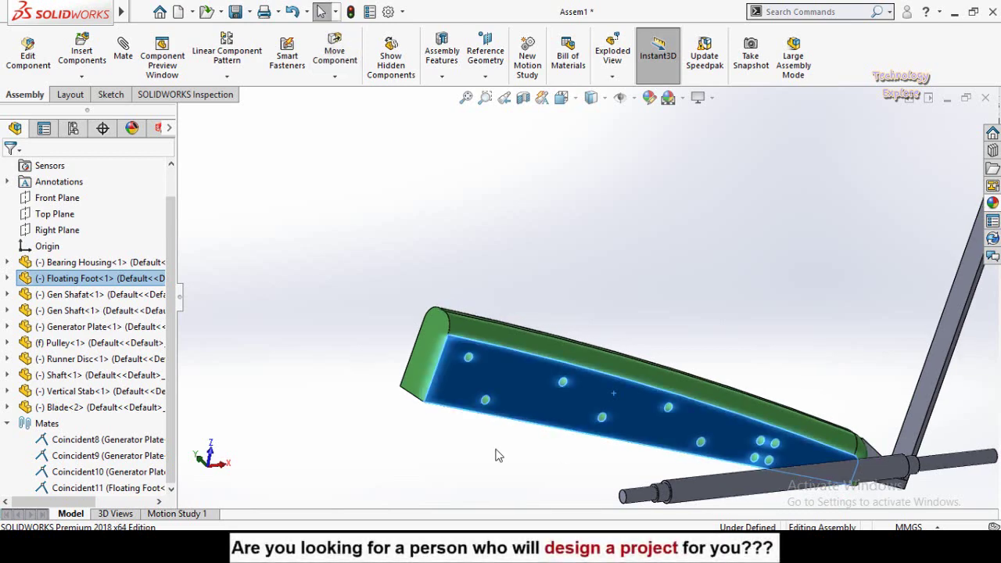
pyautogui.press('Escape')
# - Add a coincident mate between the short lower edge of the floating foot's flat end and the generator plate's free end edge
pyautogui.scroll(-3, 501, 365)
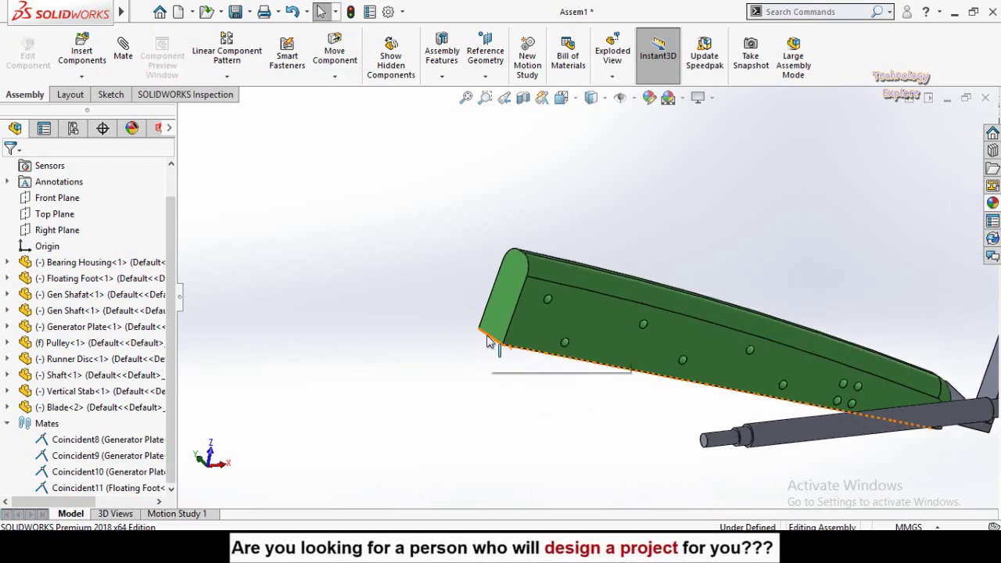
pyautogui.click(489, 342)
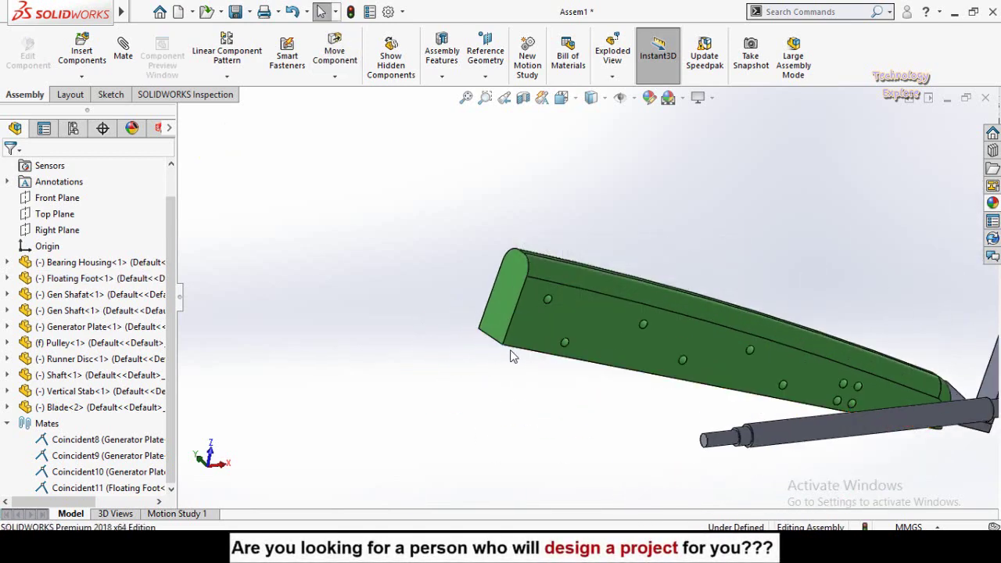
pyautogui.scroll(-3, 505, 352)
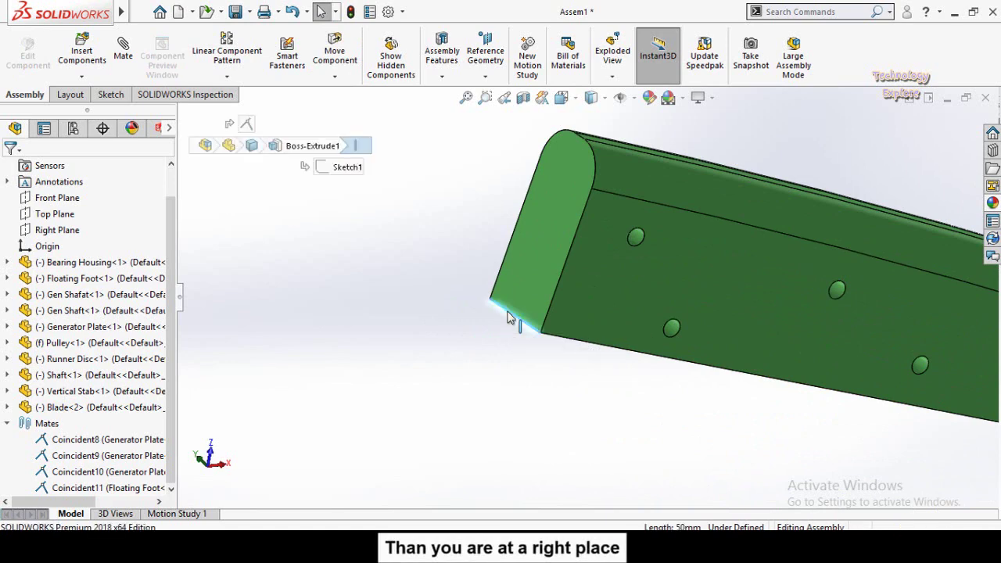
pyautogui.scroll(5, 481, 337)
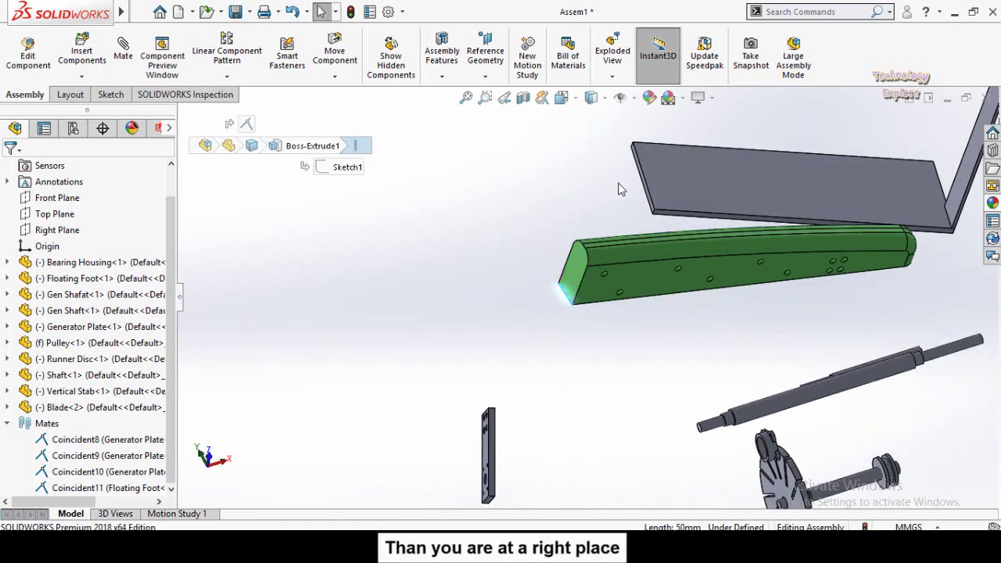
pyautogui.scroll(-3, 620, 189)
pyautogui.keyDown('ctrl'); pyautogui.click(644, 205); pyautogui.keyUp('ctrl')
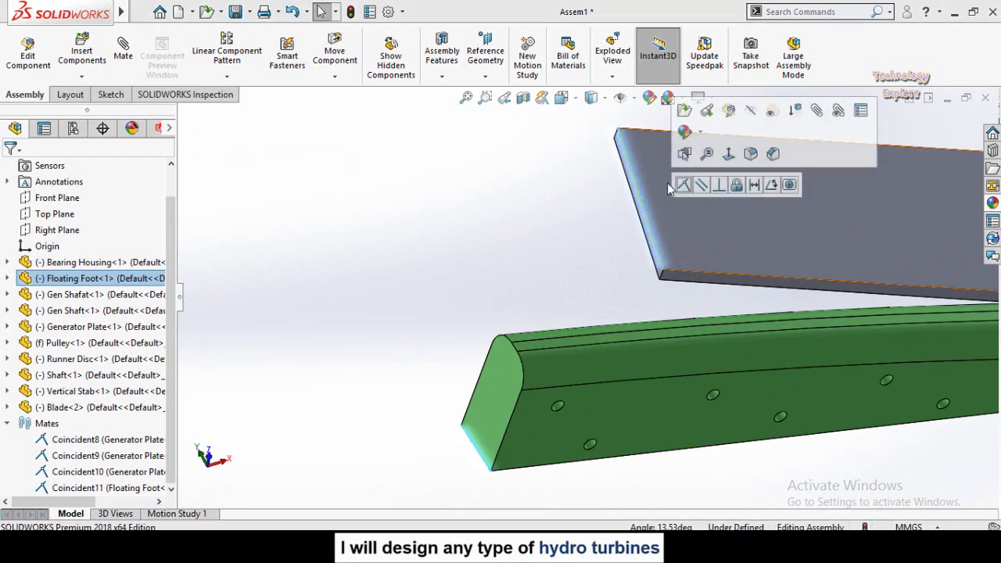
pyautogui.click(683, 186)
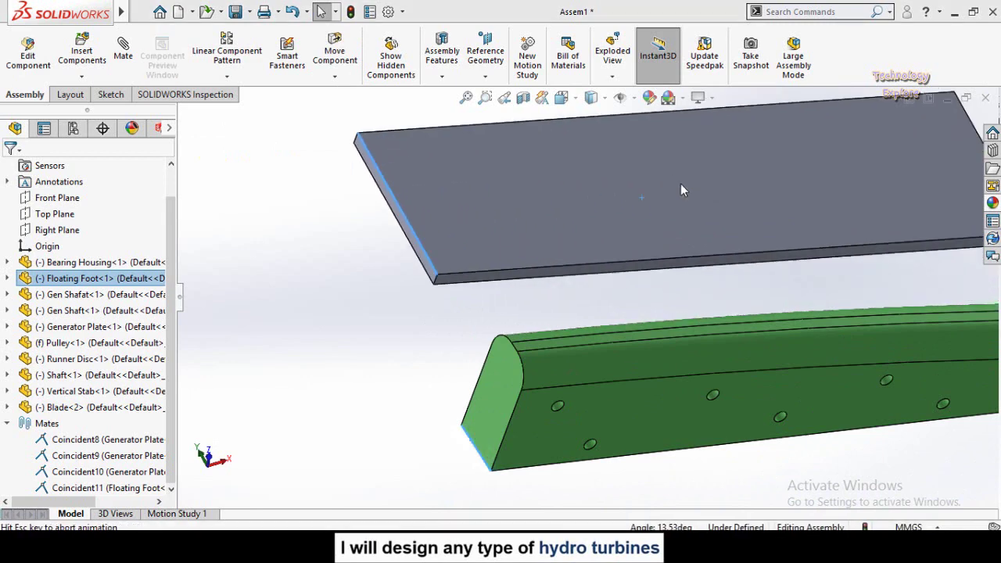
pyautogui.scroll(1, 519, 313)
pyautogui.scroll(4, 520, 314)
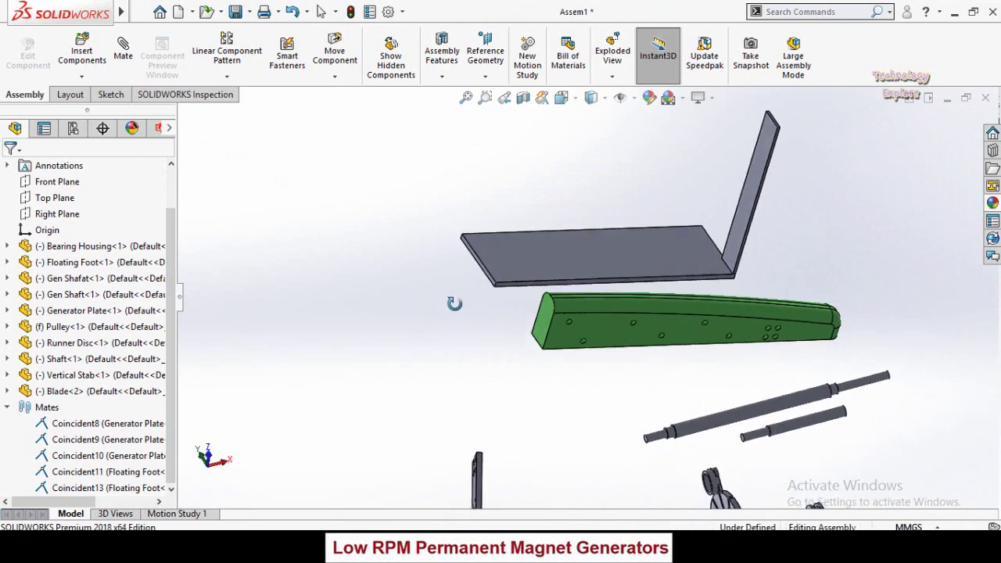
# - Add a coincident mate between the floating foot's drilled side face and the generator plate's long narrow side face
pyautogui.moveTo(738, 324); pyautogui.dragTo(725, 270)
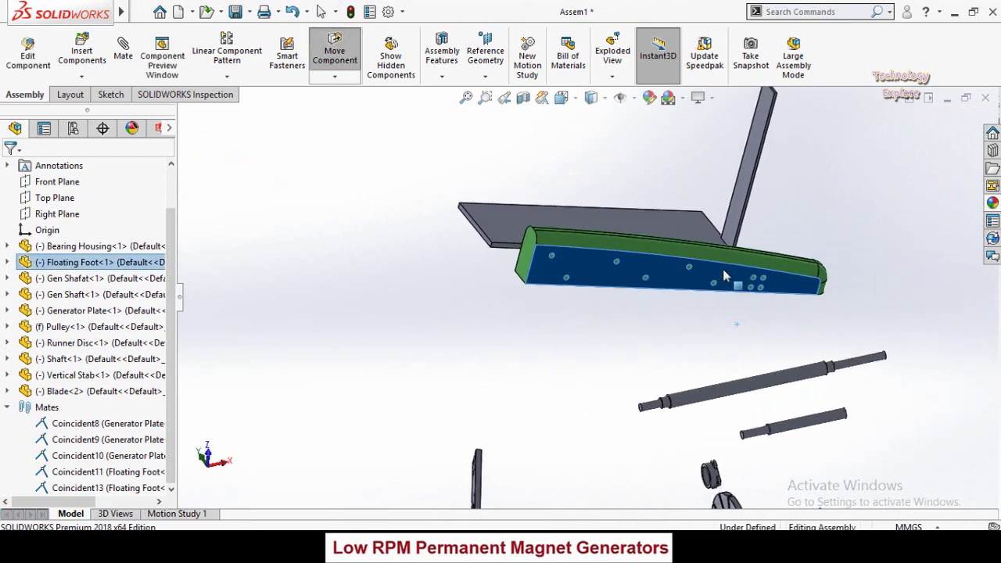
pyautogui.press('Escape')
pyautogui.scroll(-4, 519, 287)
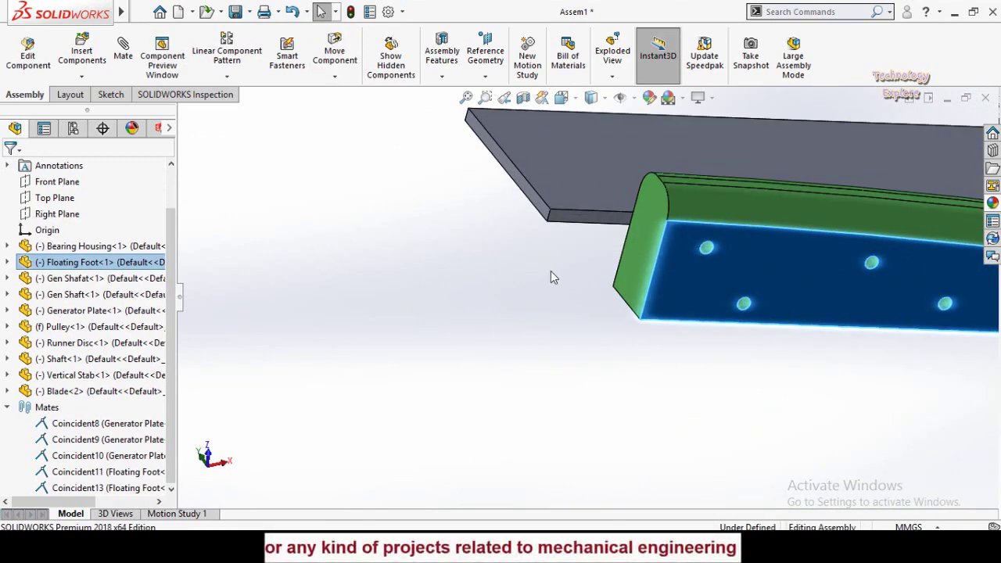
pyautogui.keyDown('ctrl'); pyautogui.click(582, 224); pyautogui.keyUp('ctrl')
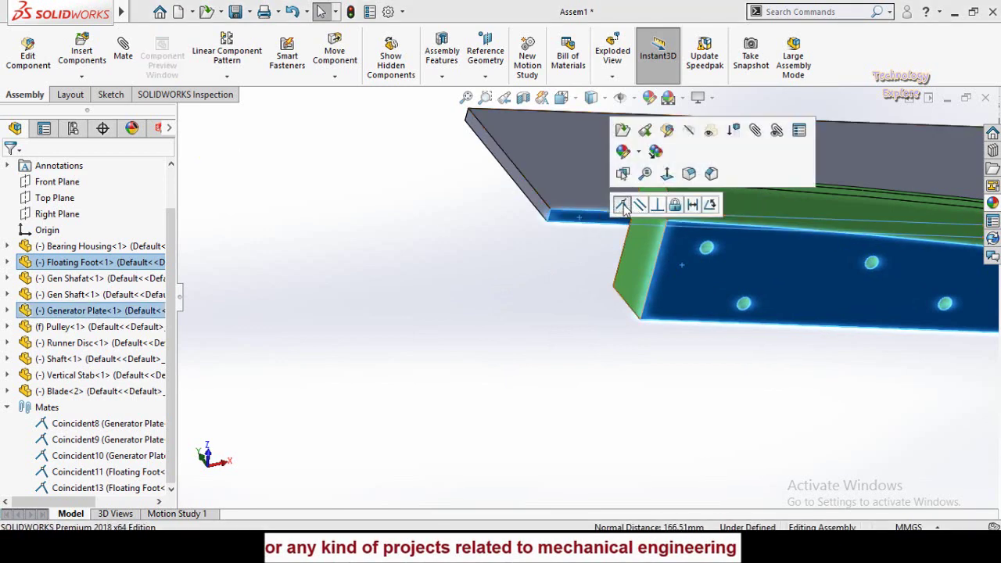
pyautogui.click(622, 205)
pyautogui.scroll(3, 548, 301)
pyautogui.moveTo(566, 299); pyautogui.dragTo(709, 280, button='middle')
pyautogui.click(796, 231)
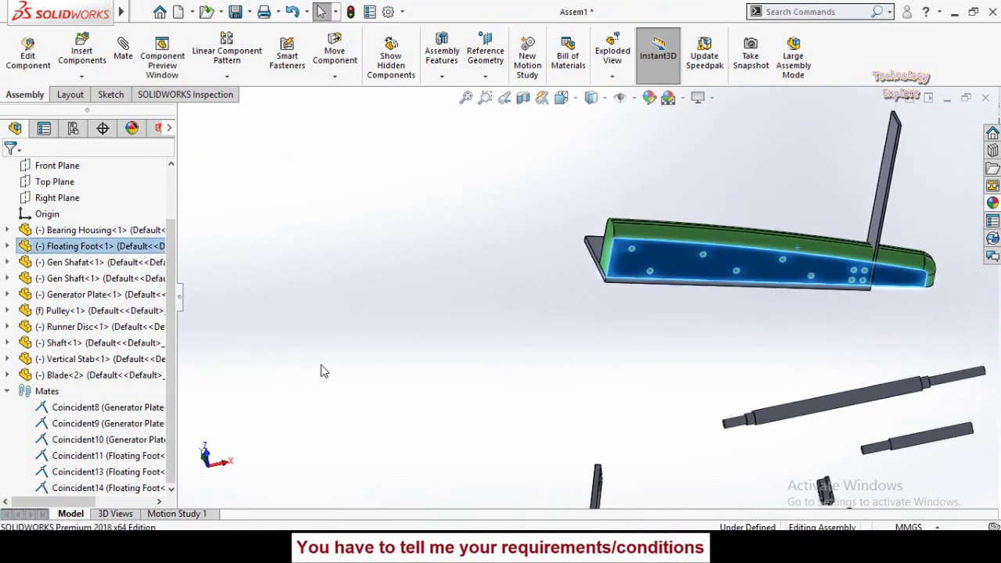
# - Fix the generator plate in place in the assembly
pyautogui.click(549, 334)
pyautogui.moveTo(554, 284); pyautogui.dragTo(599, 229, button='middle')
pyautogui.rightClick(599, 229)
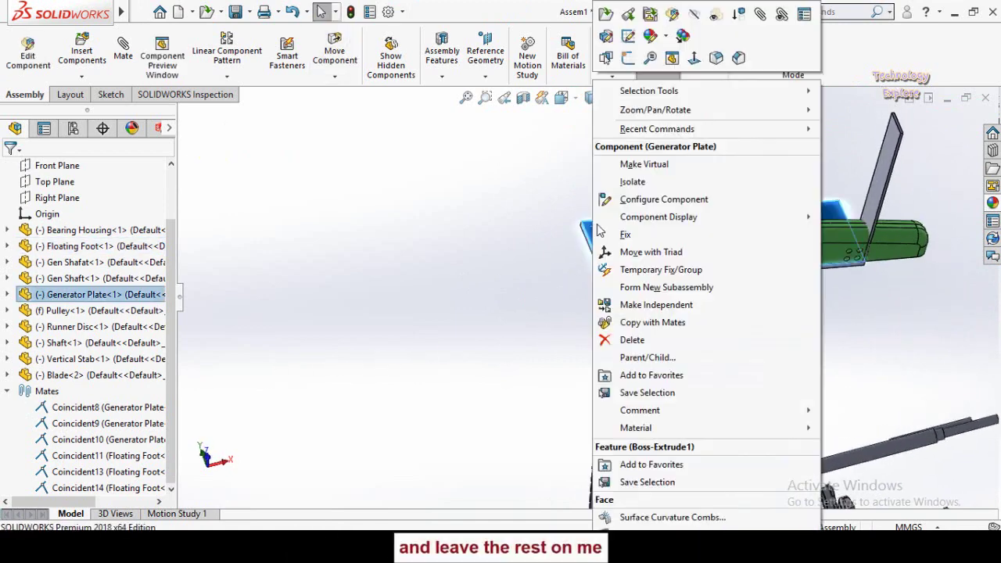
pyautogui.click(625, 235)
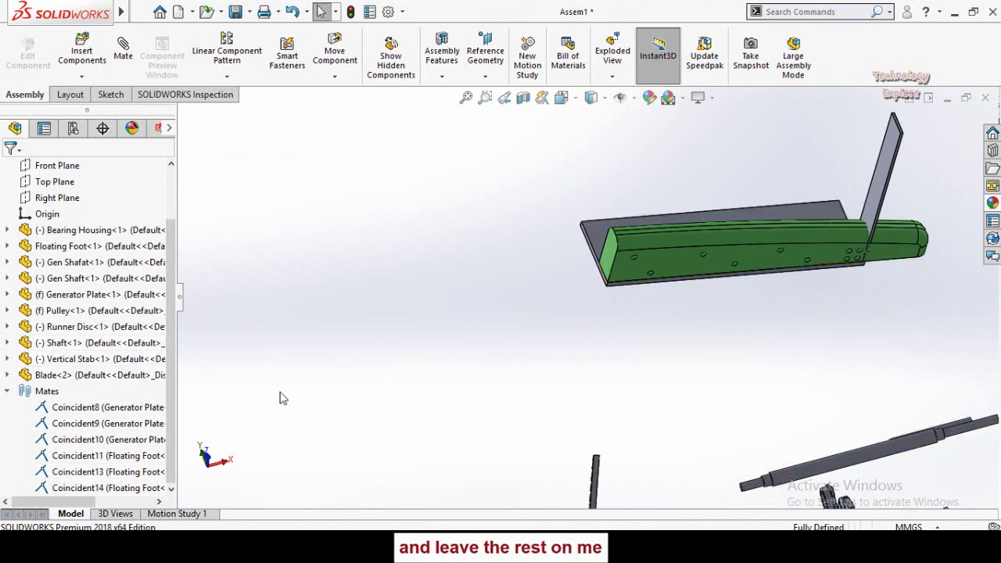
pyautogui.moveTo(558, 351); pyautogui.dragTo(867, 262, button='middle')
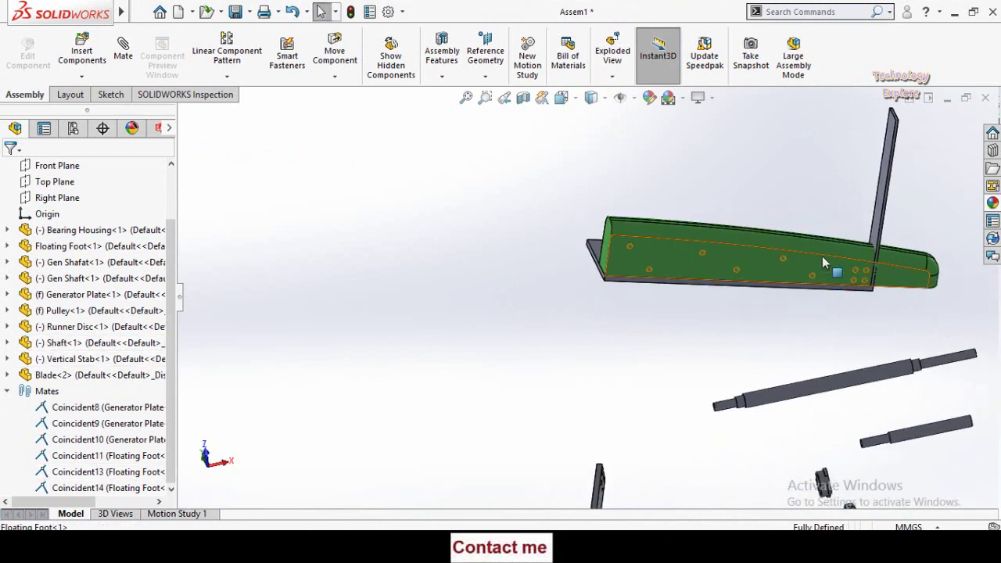
pyautogui.click(822, 256)
pyautogui.click(854, 251)
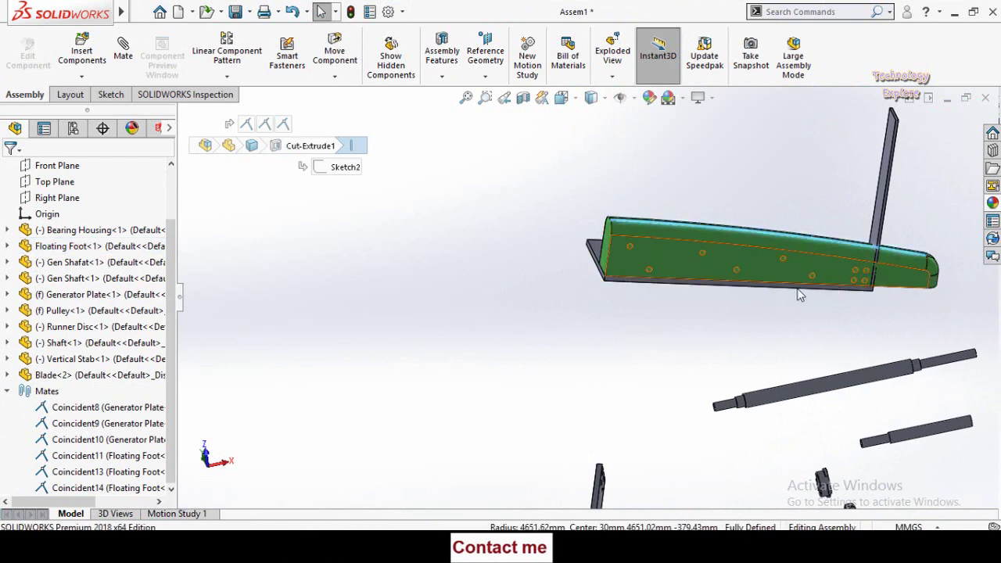
pyautogui.scroll(-2, 741, 283)
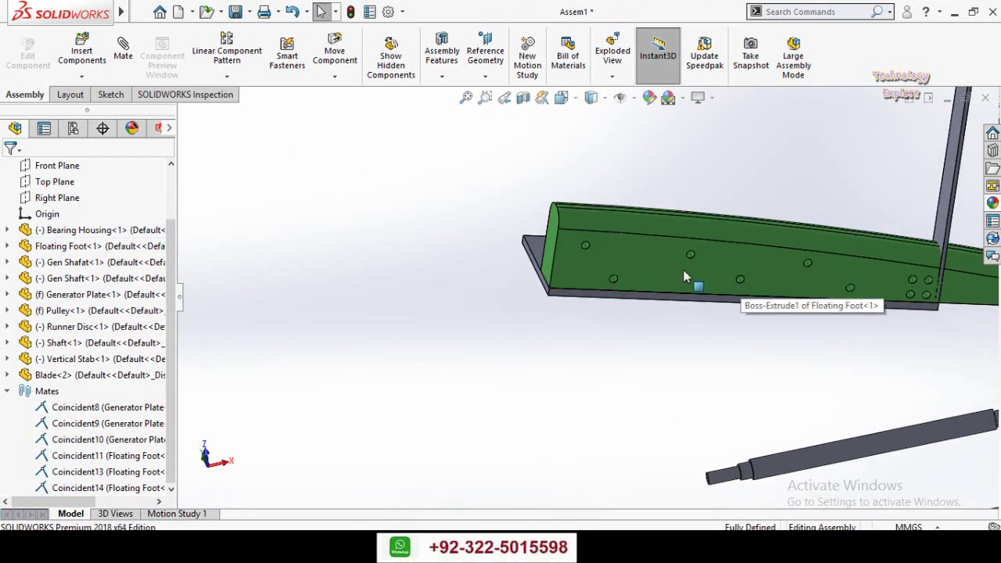
pyautogui.click(538, 244)
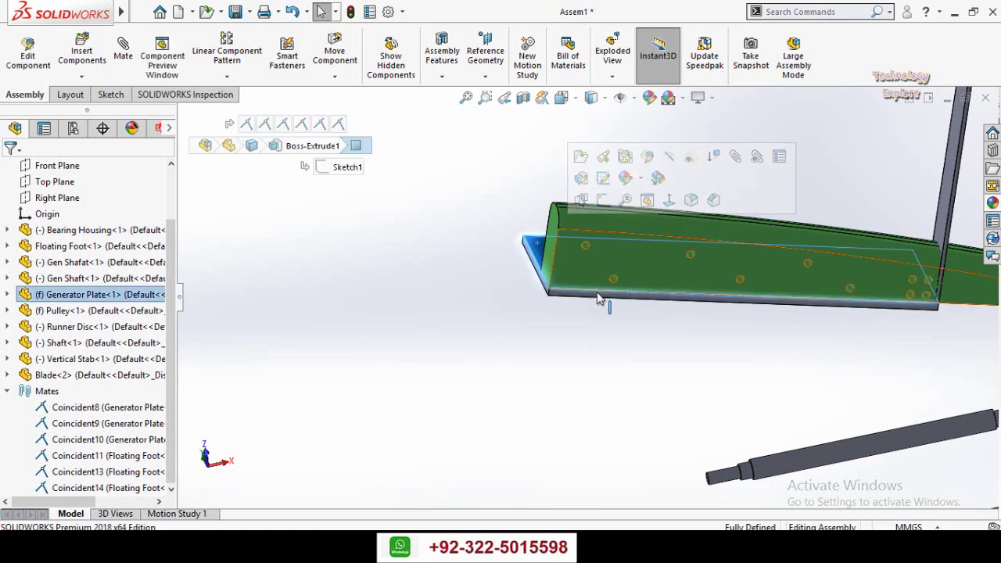
pyautogui.click(648, 270)
pyautogui.press('Escape')
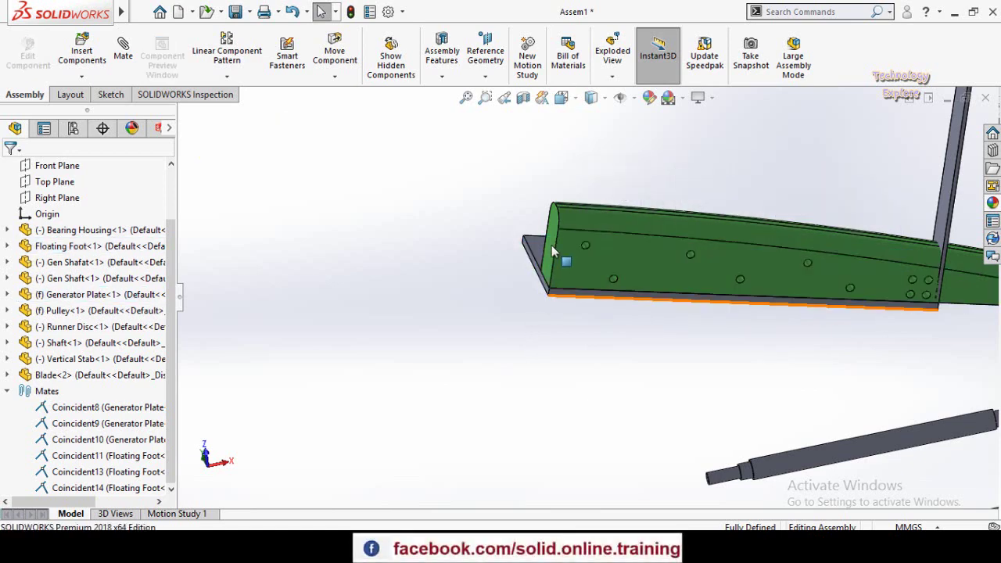
# - View the floating foot's mates and delete Coincident11, which ties its underside to the generator plate's top face
pyautogui.click(610, 258)
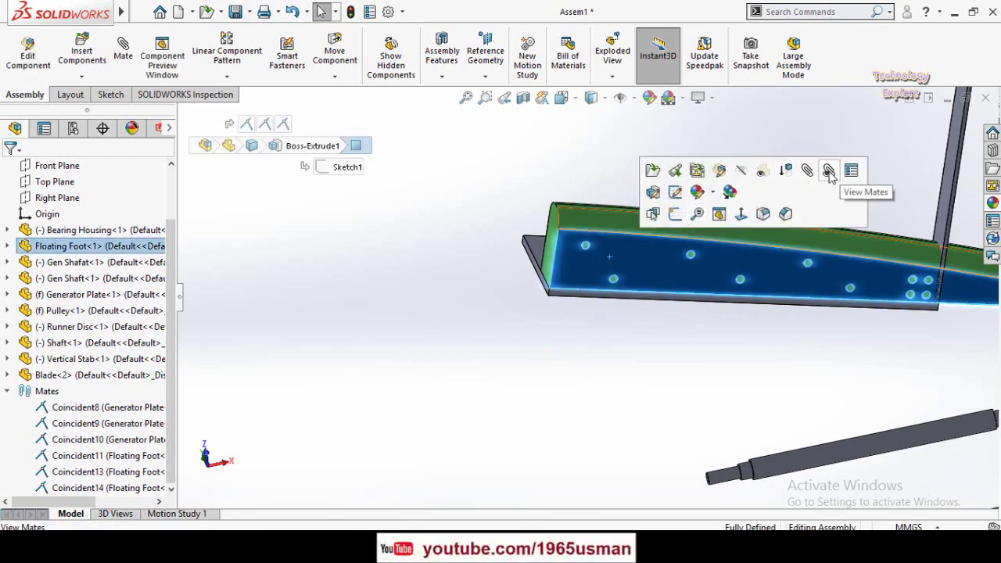
pyautogui.click(644, 250)
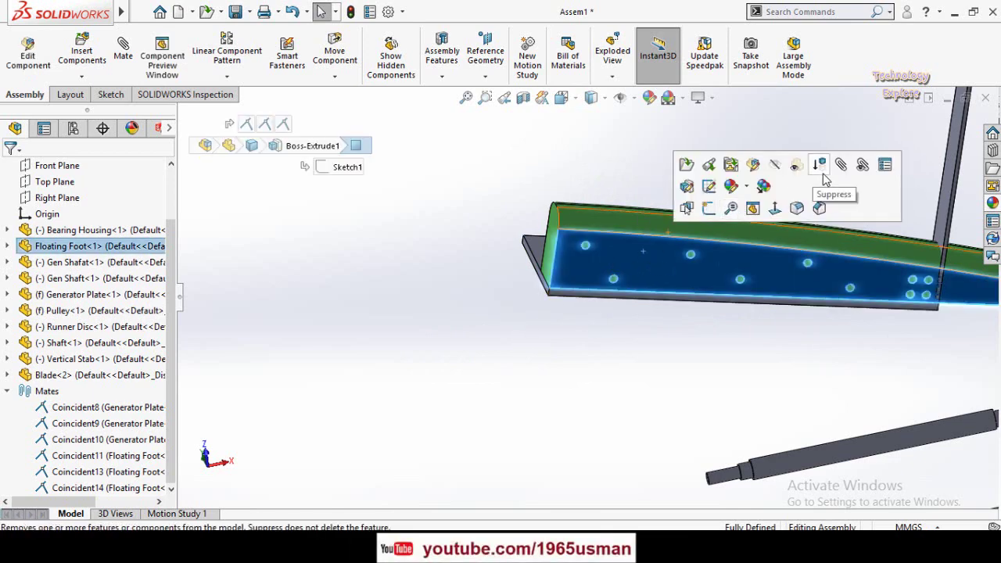
pyautogui.click(863, 165)
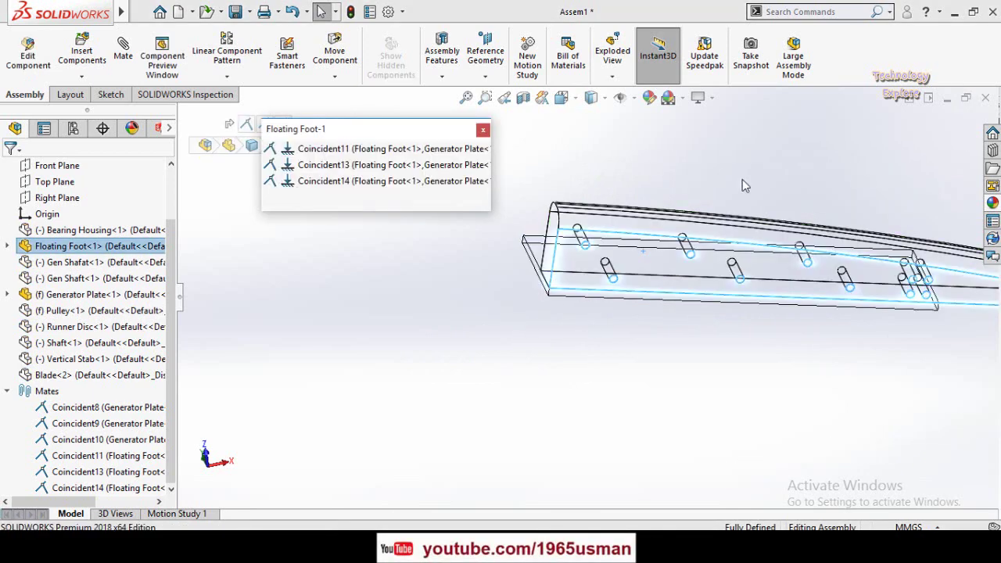
pyautogui.click(326, 150)
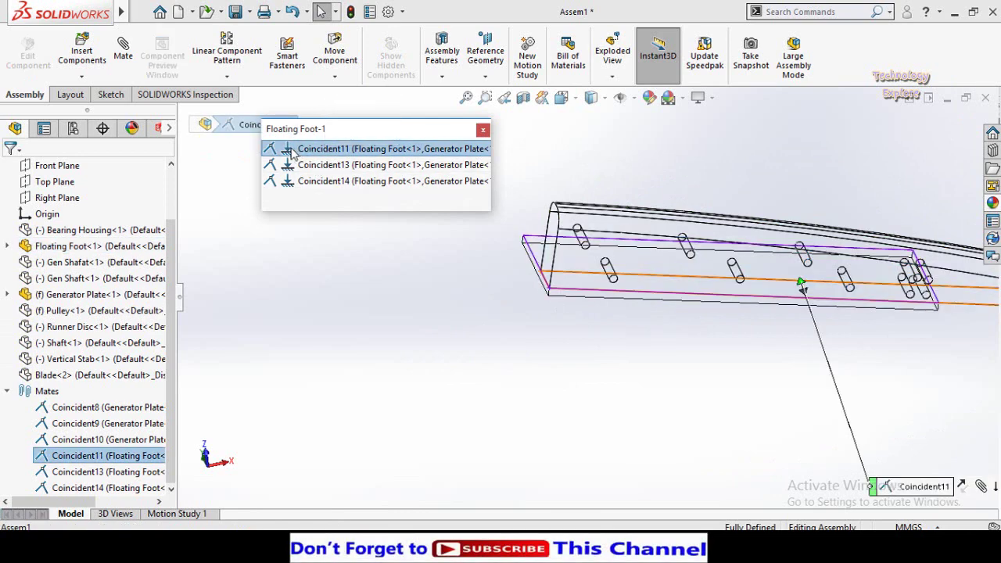
pyautogui.rightClick(291, 151)
pyautogui.click(357, 212)
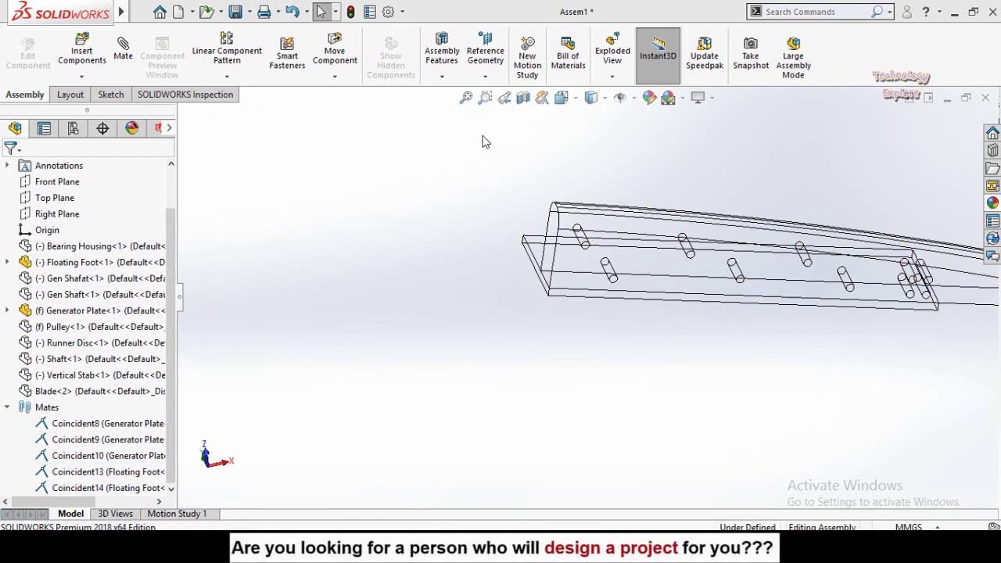
# - Swing the floating foot up about its mated end edge so that it stands at an angle above the generator plate
pyautogui.click(870, 269)
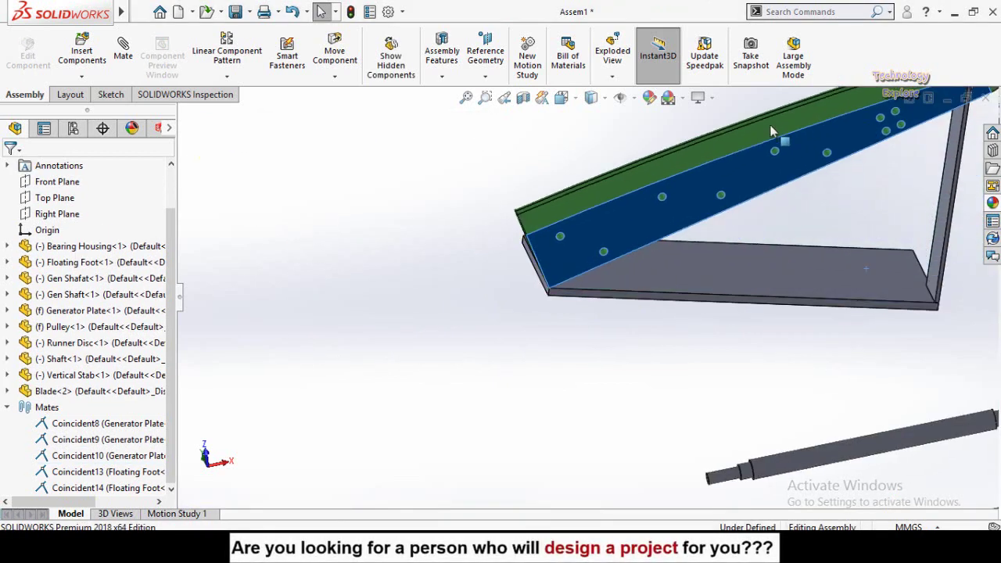
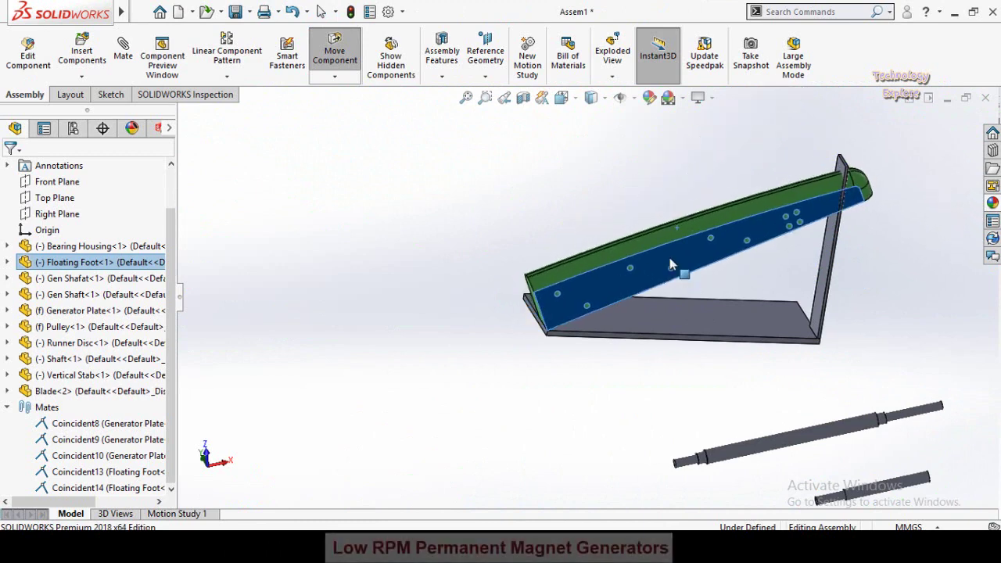
pyautogui.click(712, 317)
pyautogui.click(707, 293)
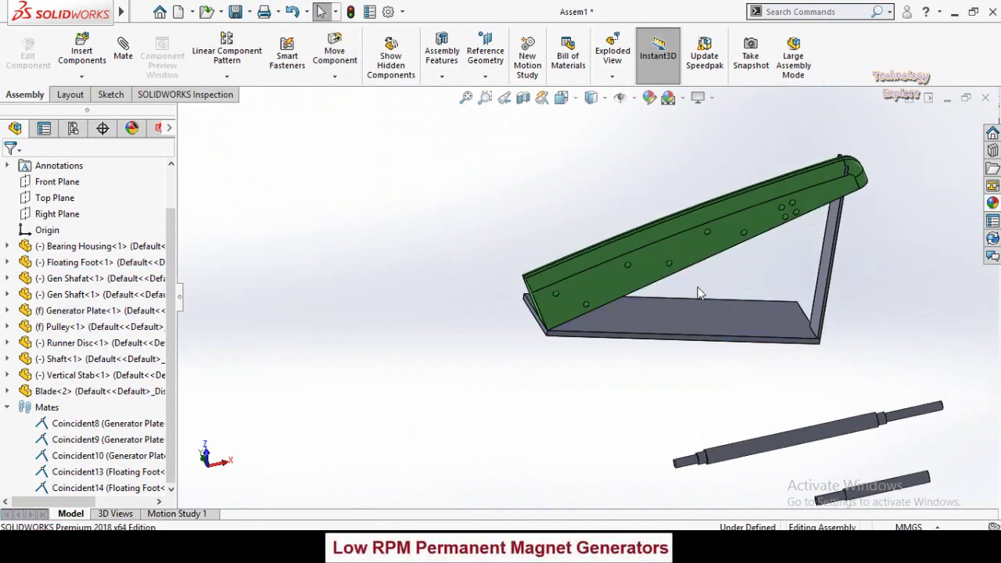
pyautogui.click(703, 317)
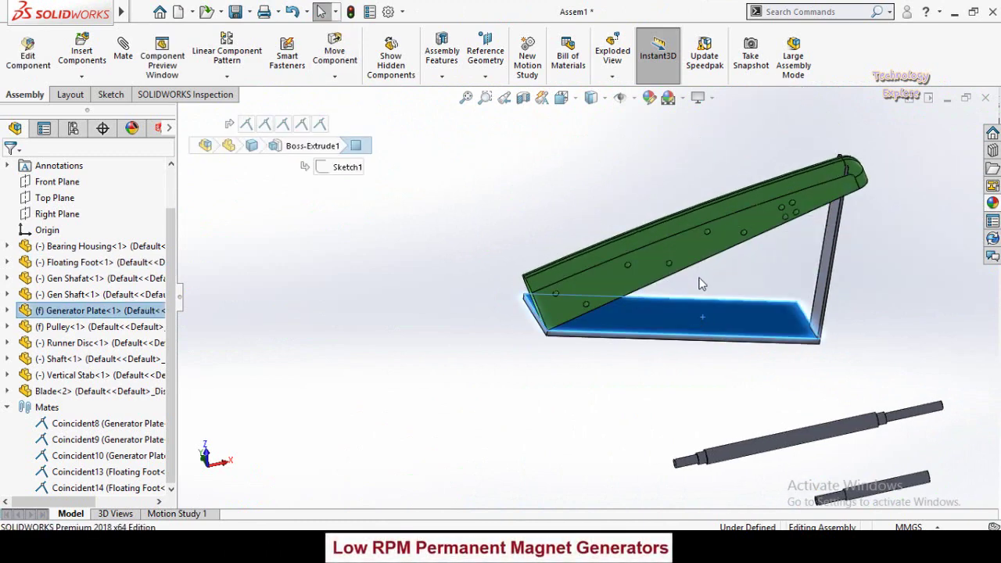
pyautogui.moveTo(700, 284); pyautogui.dragTo(642, 270)
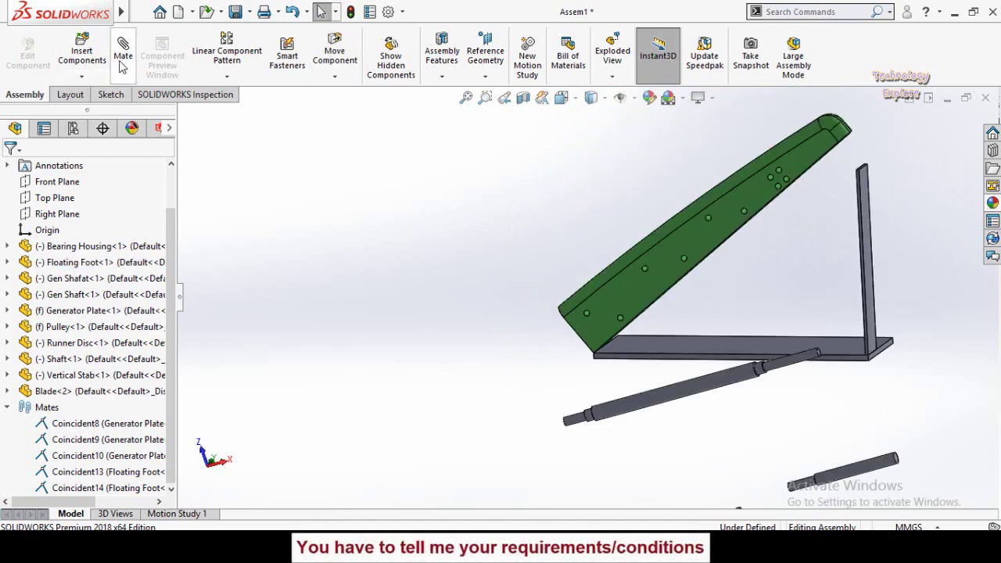
# - Start an advanced limit angle mate between the floating foot's narrow underside face and the generator plate's top face
pyautogui.click(121, 63)
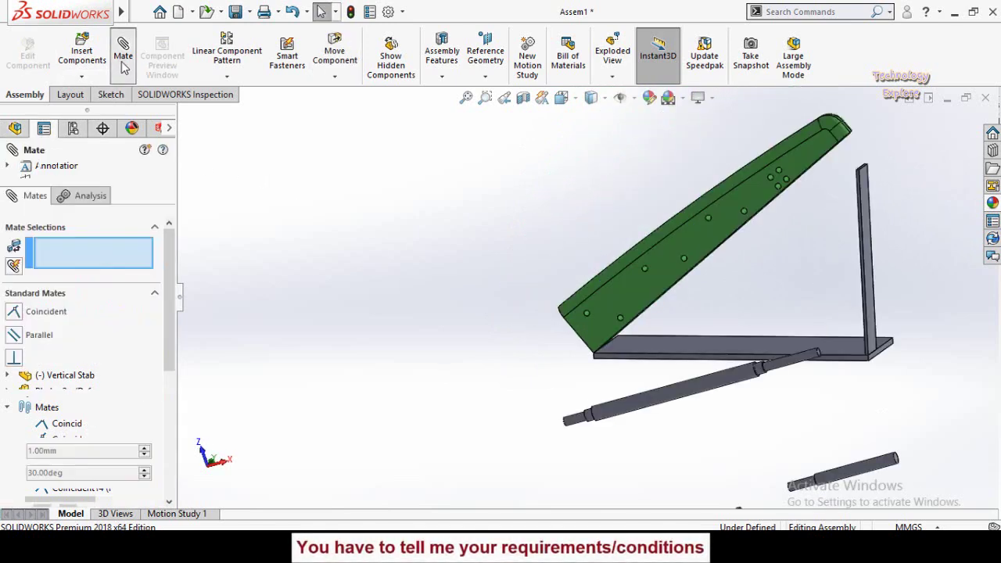
pyautogui.scroll(-5, 3, 337)
pyautogui.click(3, 288)
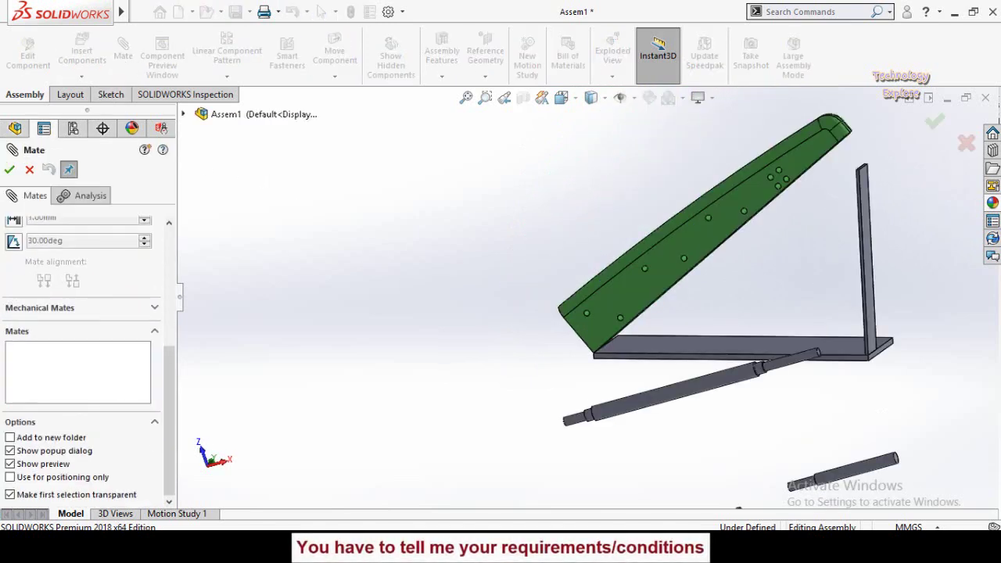
pyautogui.scroll(-5, 4, 341)
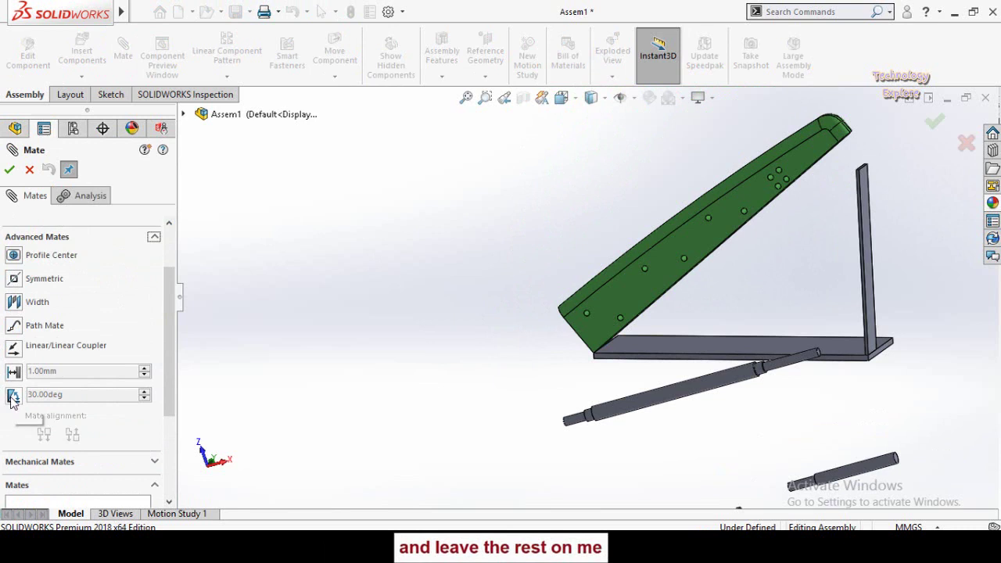
pyautogui.click(13, 396)
pyautogui.scroll(-5, 2, 403)
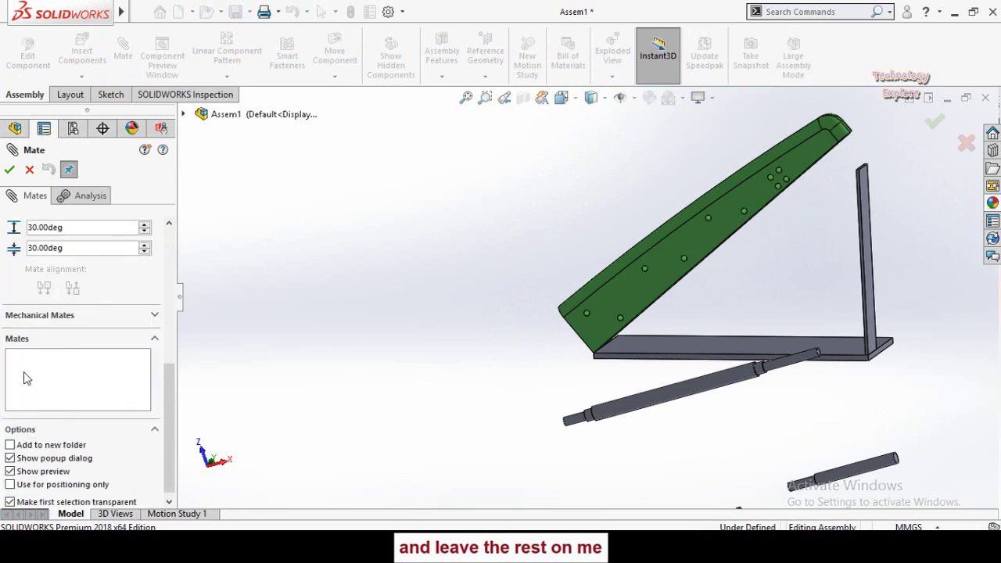
pyautogui.scroll(3, 4, 364)
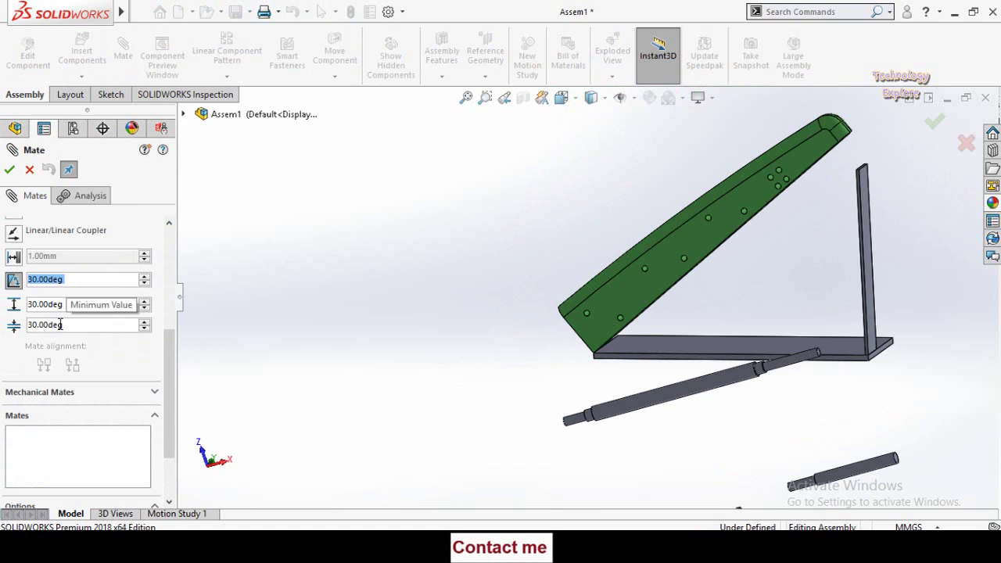
pyautogui.press('Return')
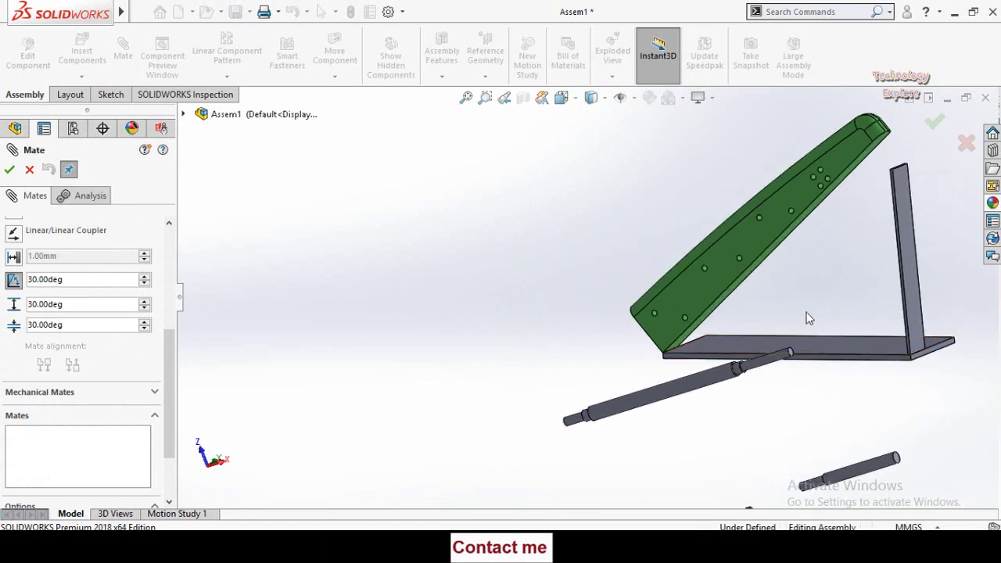
pyautogui.scroll(-3, 731, 306)
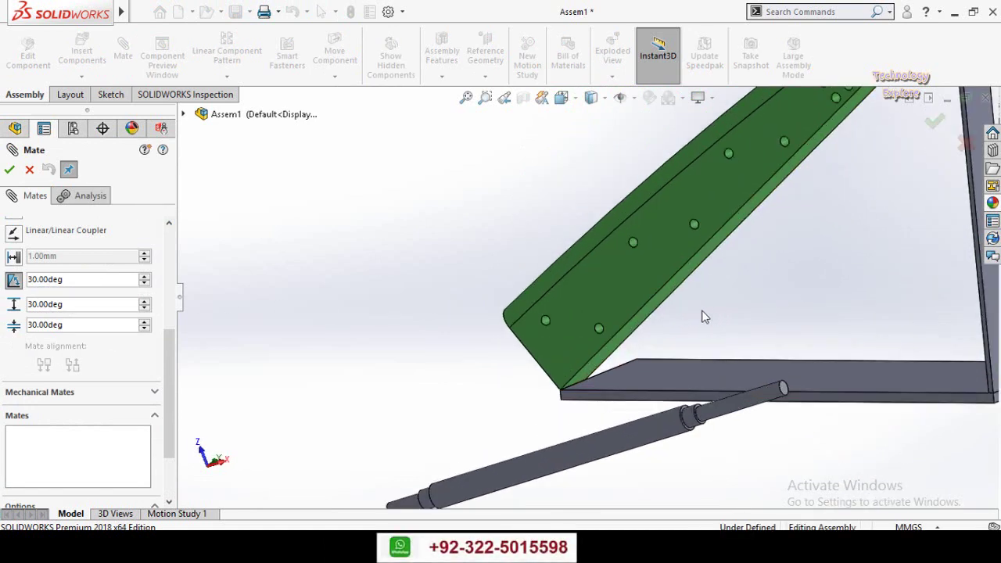
pyautogui.moveTo(758, 330); pyautogui.dragTo(840, 420, button='middle')
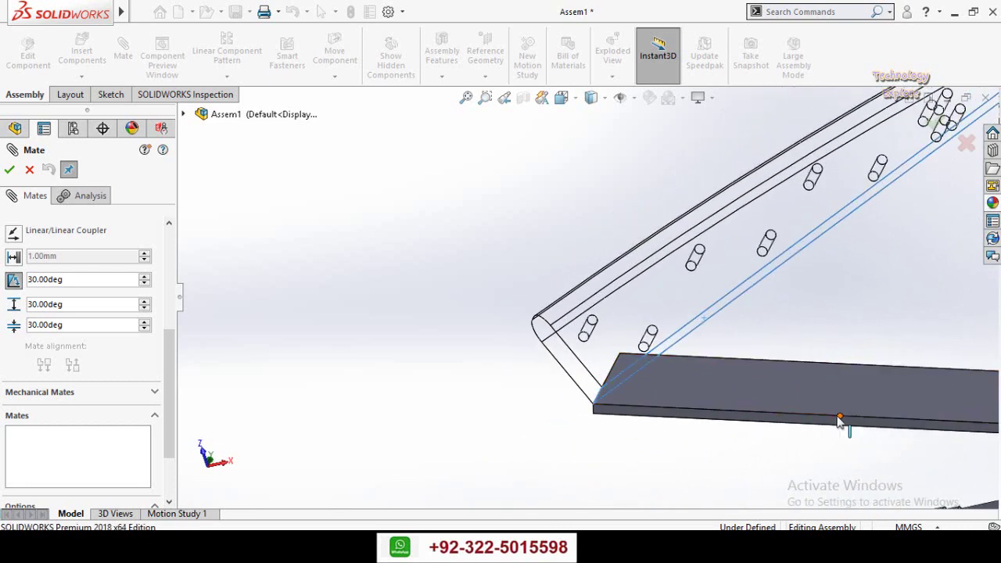
pyautogui.click(831, 396)
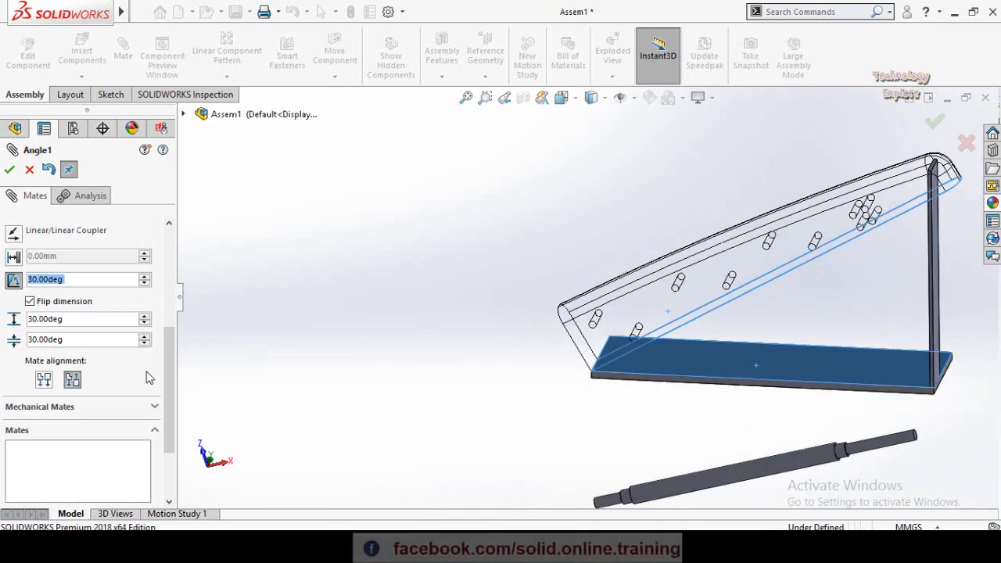
# - Set the limit angle mate's minimum to 15 degrees and its maximum to 75 degrees
pyautogui.click(72, 339)
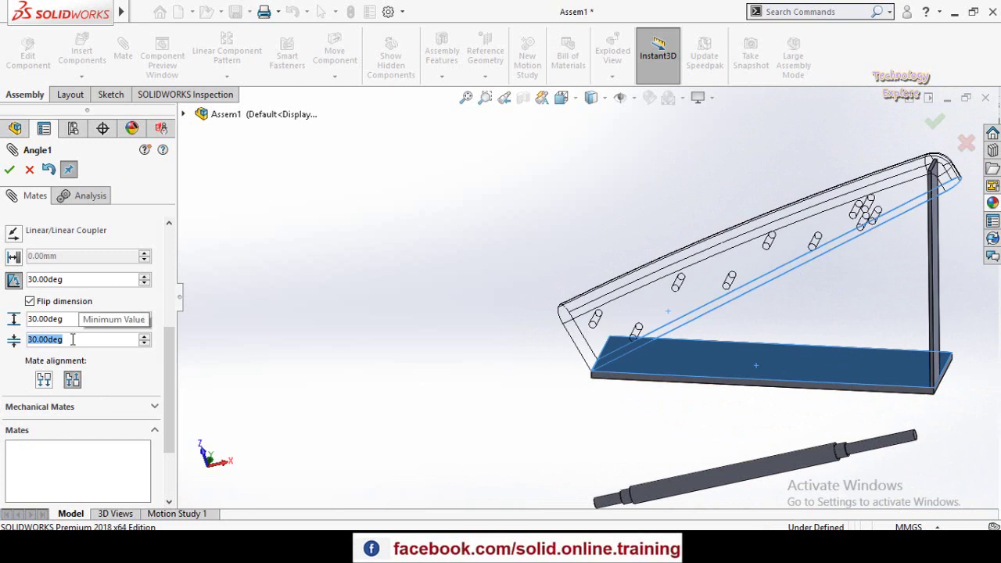
pyautogui.write('15')
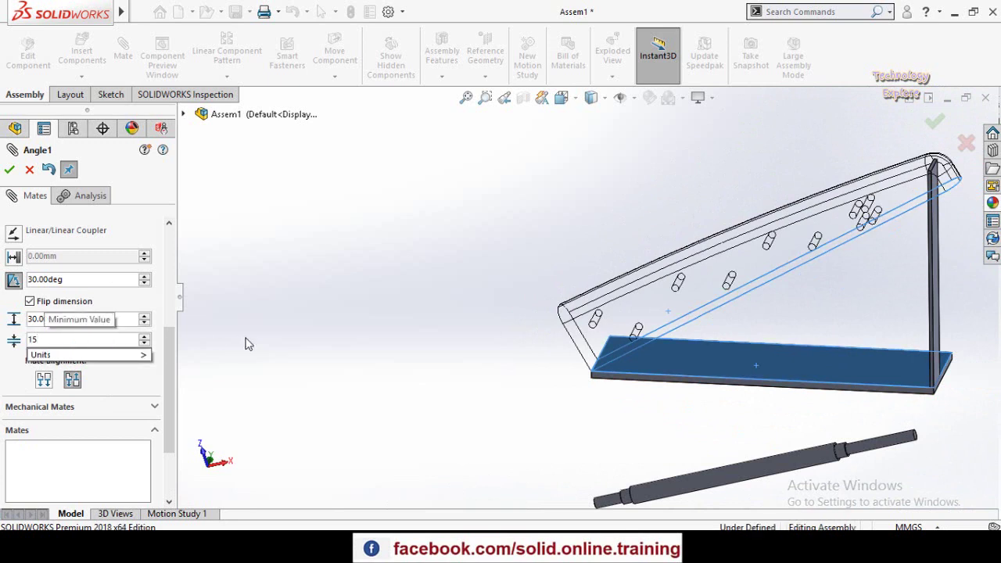
pyautogui.press('Return')
pyautogui.click(86, 317)
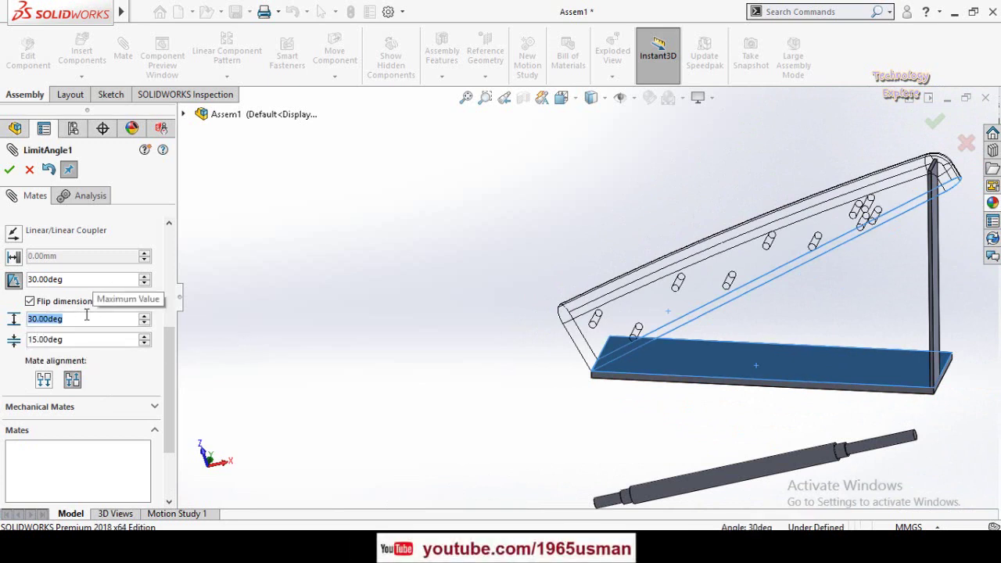
pyautogui.write('75')
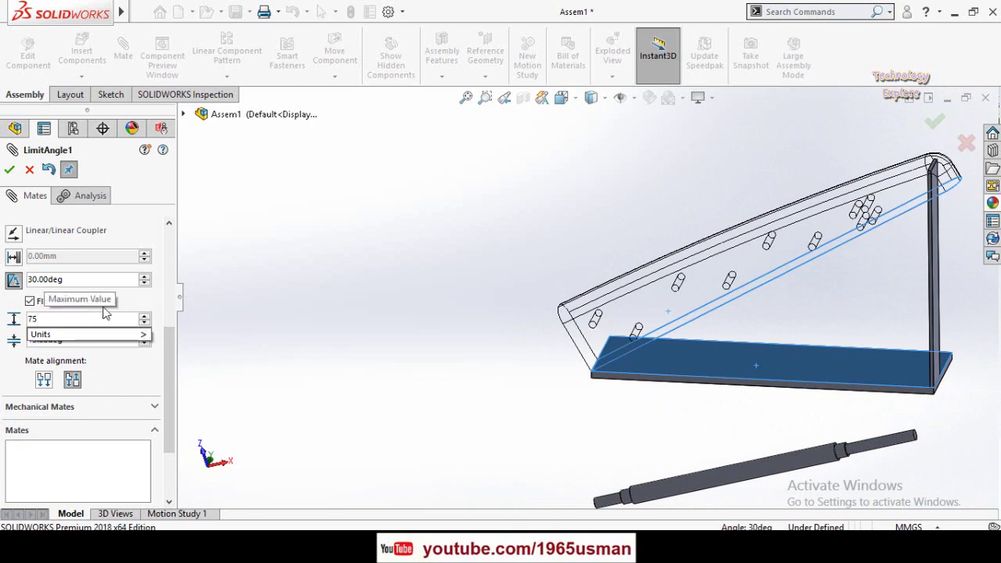
pyautogui.press('Return')
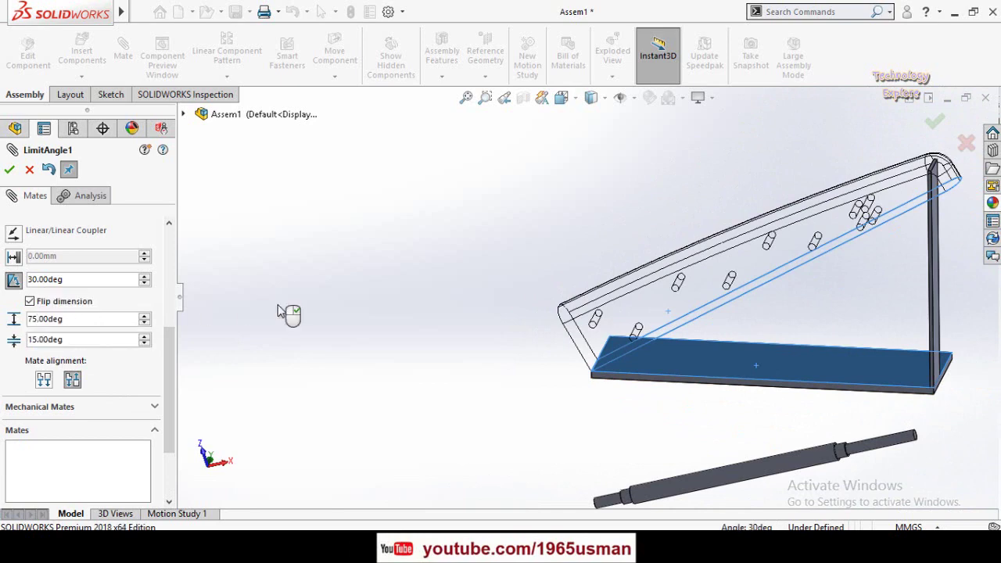
# - Apply the limit angle mate between the floating foot and the generator plate and close the Mate command
pyautogui.click(10, 169)
pyautogui.click(9, 169)
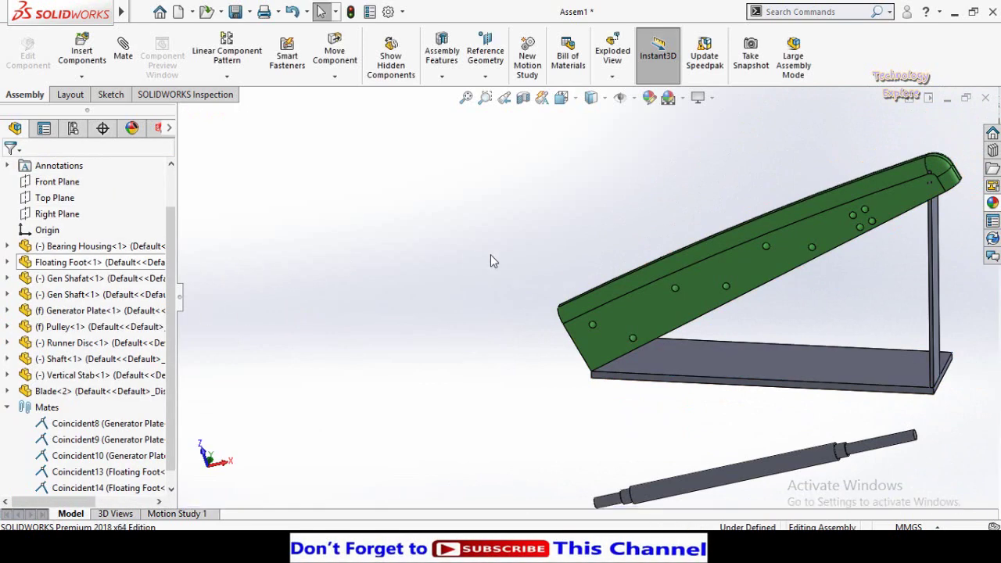
# - Swing the floating foot down and up about its hinged edge to test both ends of the limit angle range
pyautogui.click(699, 286)
pyautogui.moveTo(650, 252); pyautogui.dragTo(719, 371)
pyautogui.moveTo(700, 325); pyautogui.dragTo(369, 358)
pyautogui.press('Escape')
pyautogui.moveTo(368, 357); pyautogui.dragTo(504, 314, button='middle')
pyautogui.scroll(-2, 504, 313)
pyautogui.moveTo(504, 315); pyautogui.dragTo(372, 256)
pyautogui.press('Escape')
pyautogui.scroll(3, 505, 216)
pyautogui.click(561, 304)
pyautogui.click(372, 252)
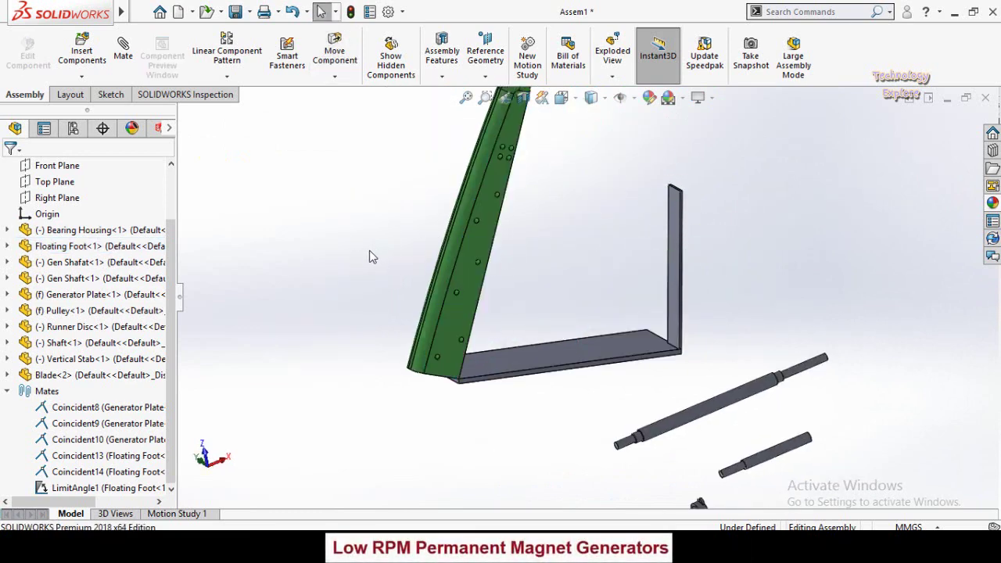
# - Select the LimitAngle1 mate to highlight the faces it relates, and deselect it
pyautogui.click(45, 491)
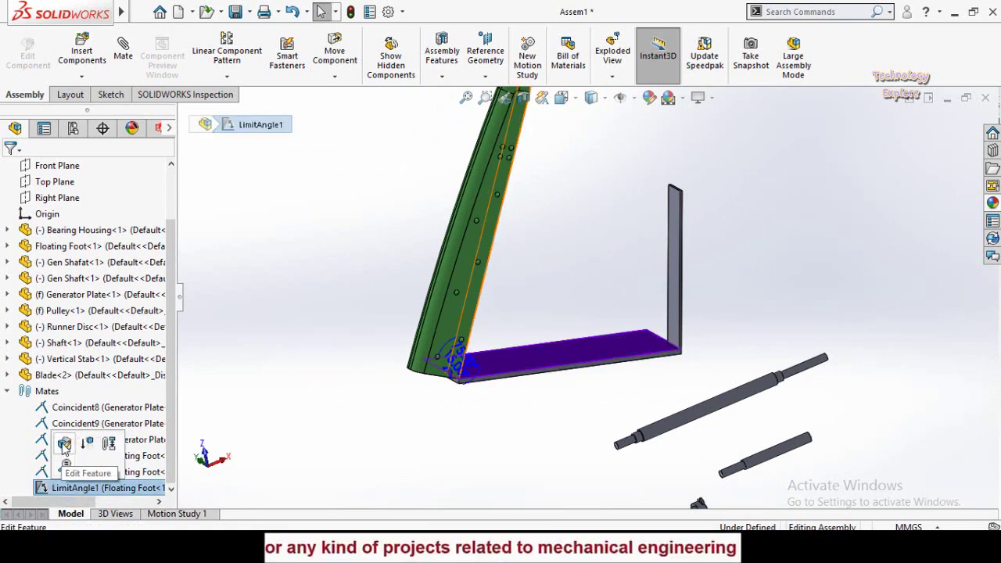
pyautogui.click(330, 276)
pyautogui.scroll(4, 477, 215)
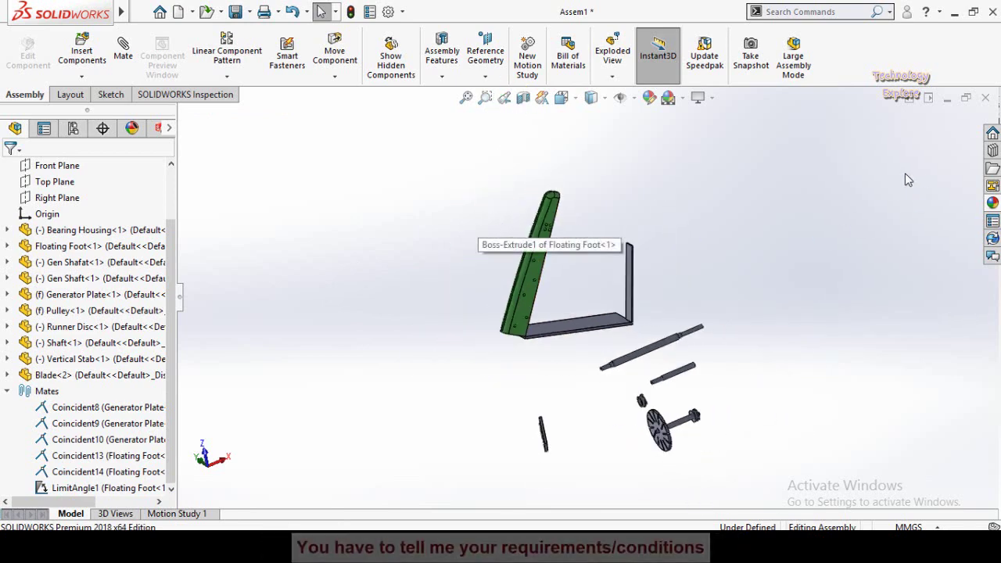
# - Look through the available mechanical mate types and leave the Mate command without creating a mate
pyautogui.click(125, 63)
pyautogui.scroll(-5, 11, 344)
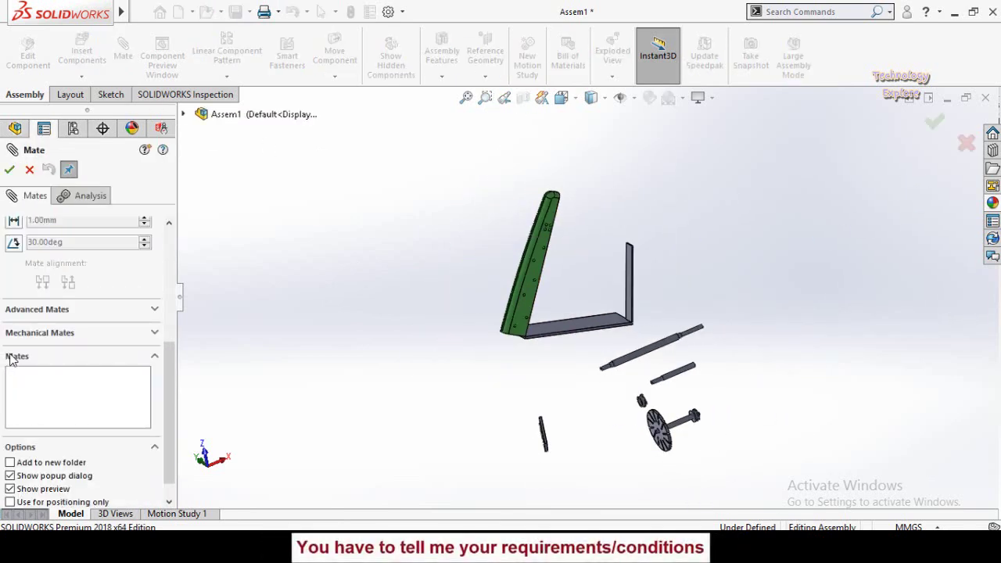
pyautogui.click(34, 333)
pyautogui.scroll(3, 6, 337)
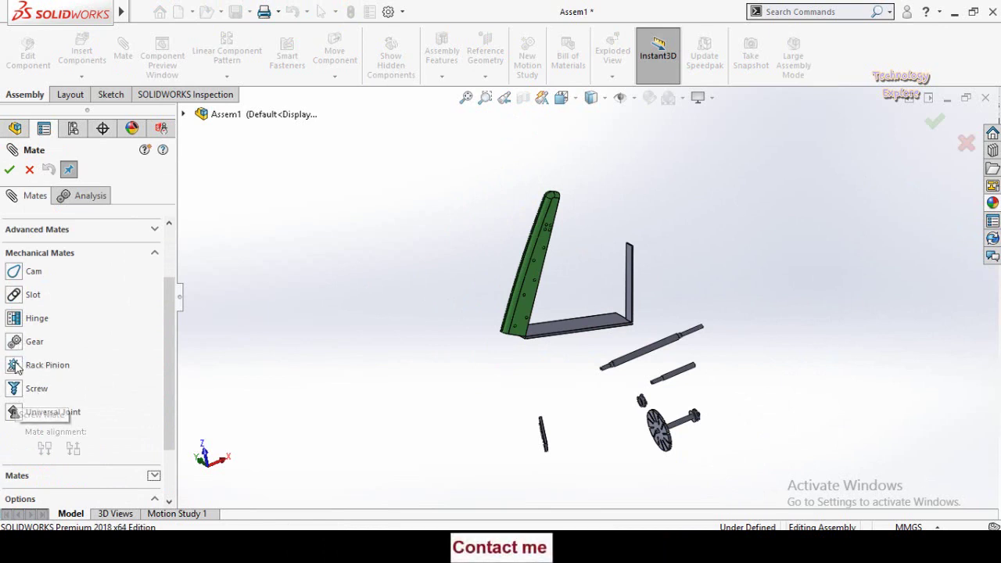
pyautogui.click(29, 171)
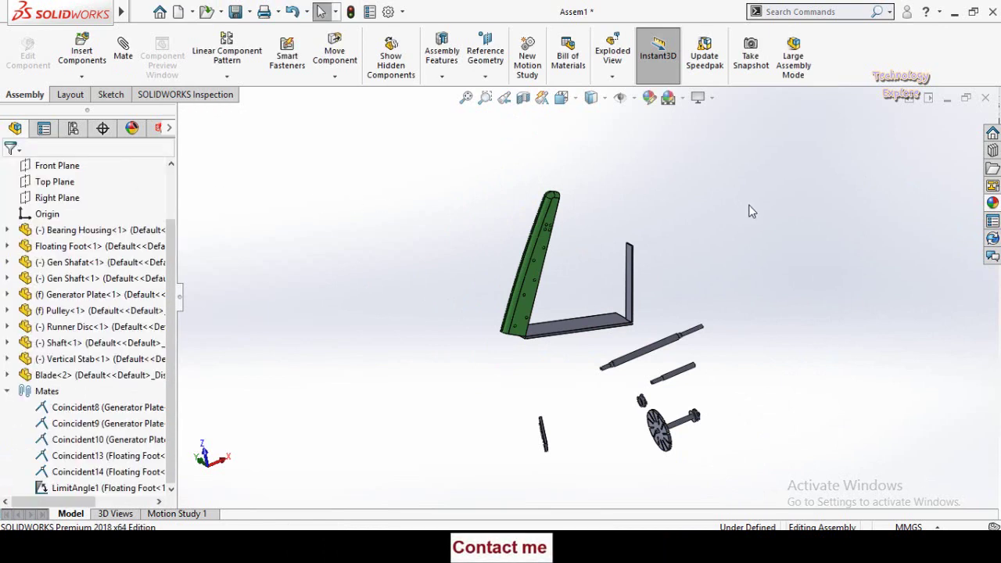
# - Close the Assem1 assembly and begin a new empty assembly without inserting any existing component
pyautogui.click(986, 97)
pyautogui.click(439, 284)
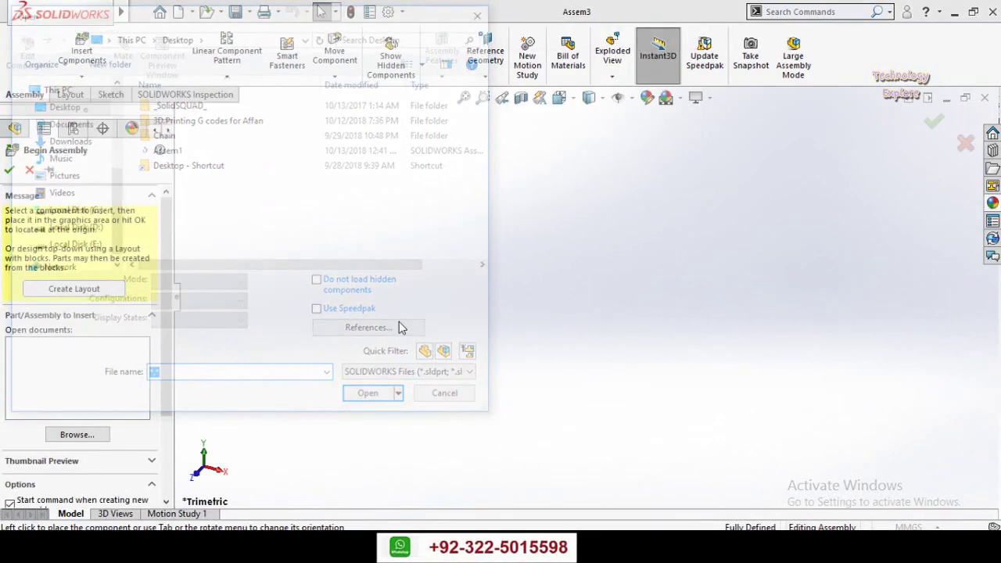
pyautogui.press('Escape')
pyautogui.press('Escape')
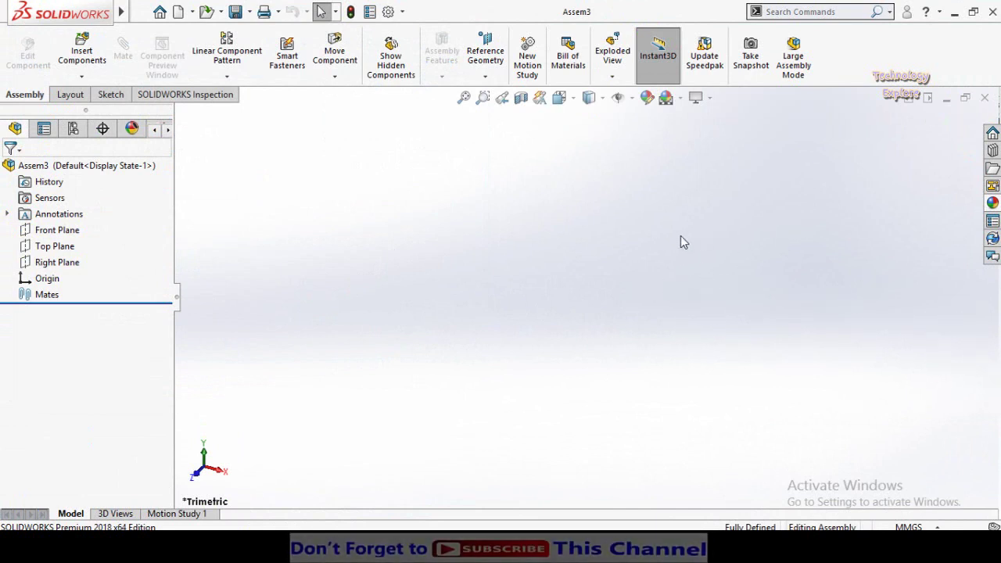
# - Show the Design Library's Toolbox and activate the Toolbox add-in
pyautogui.click(994, 151)
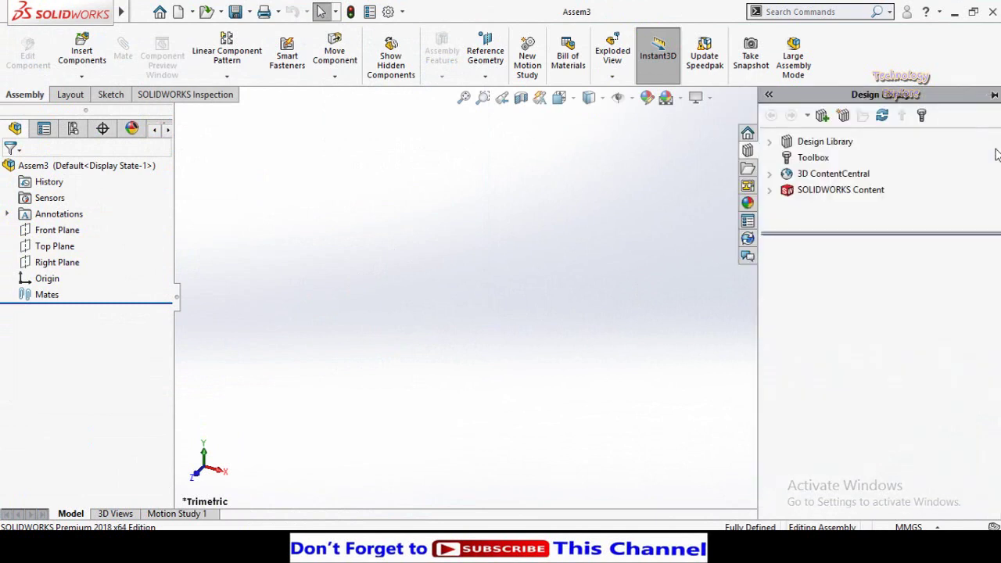
pyautogui.click(806, 158)
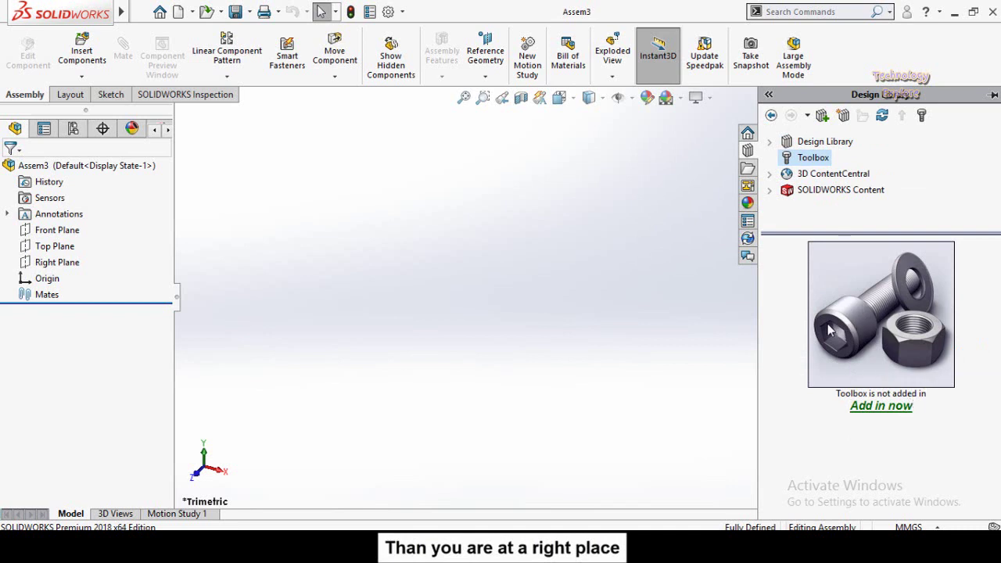
pyautogui.click(884, 408)
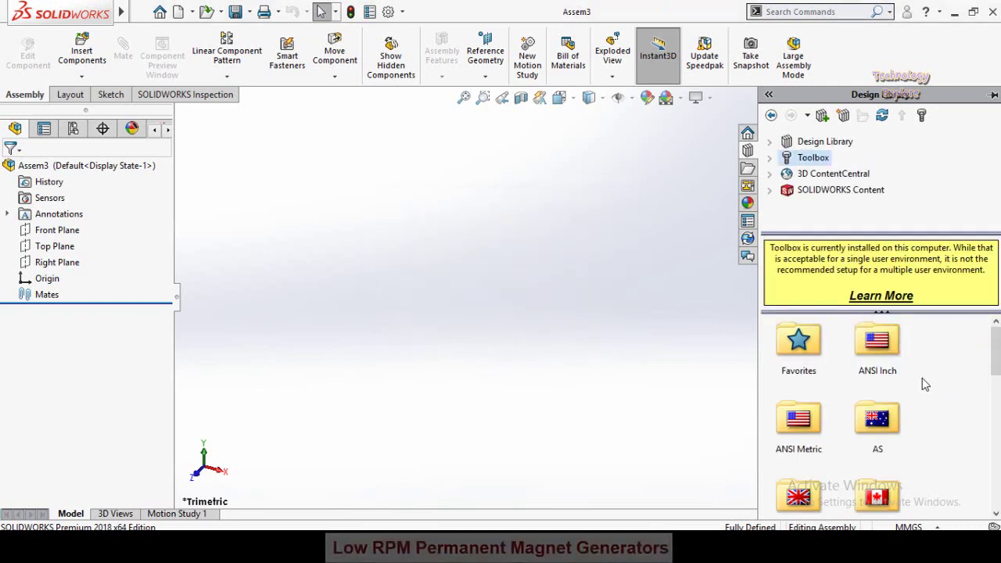
# - Browse the Toolbox to the ANSI Metric standard's Power Transmission category and show its Gears
pyautogui.scroll(-6, 923, 378)
pyautogui.scroll(3, 925, 403)
pyautogui.scroll(4, 926, 403)
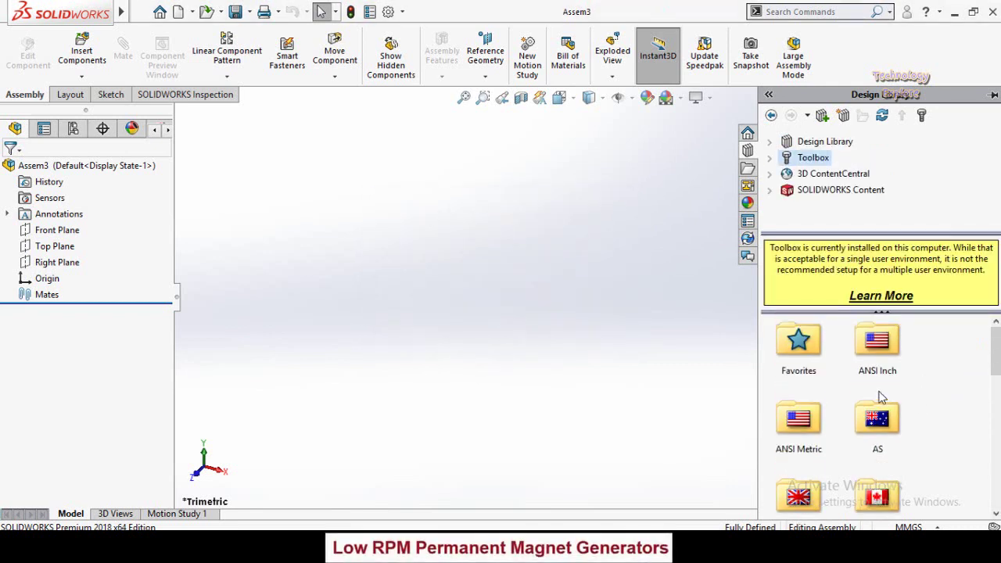
pyautogui.doubleClick(798, 421)
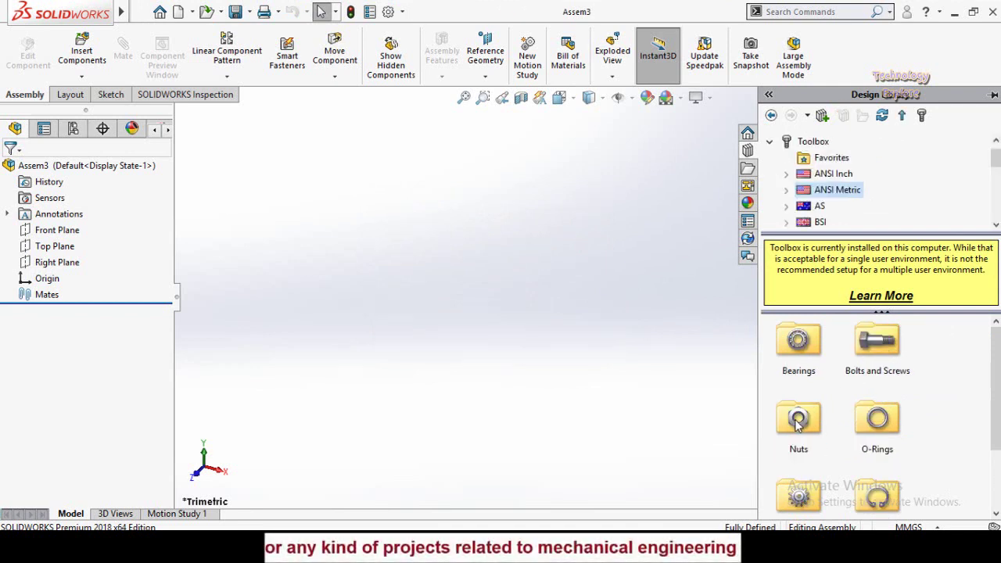
pyautogui.scroll(-2, 912, 410)
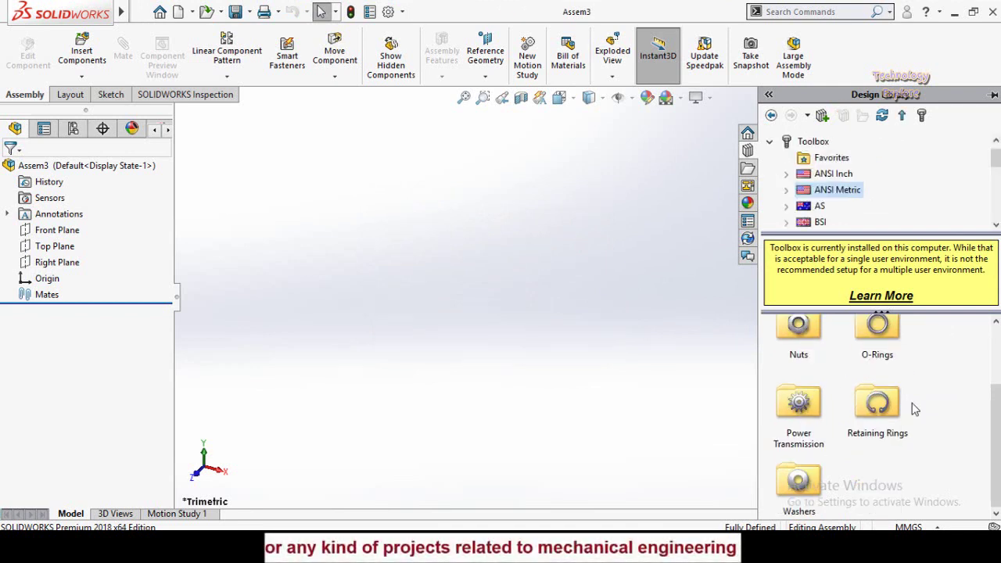
pyautogui.doubleClick(799, 405)
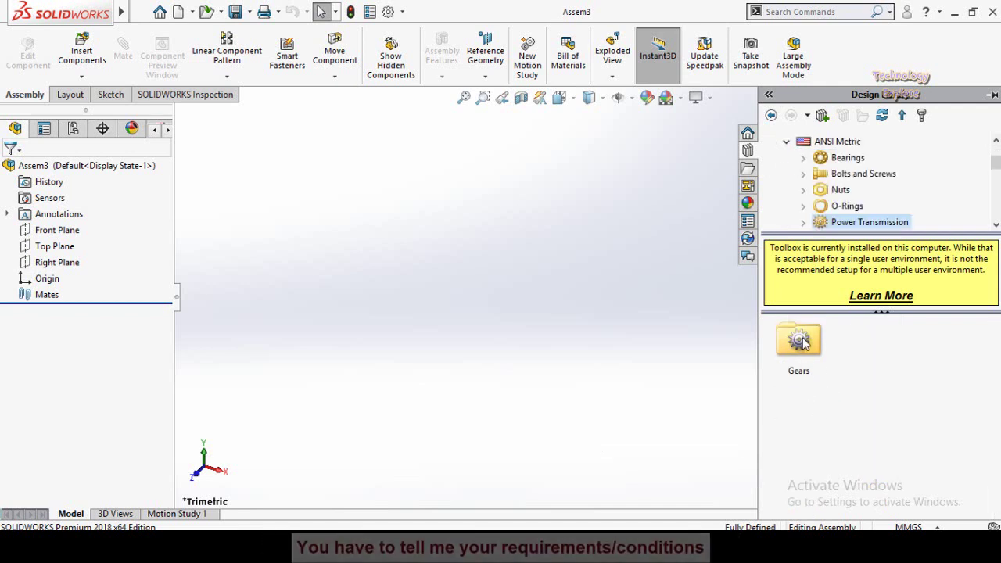
pyautogui.click(802, 342)
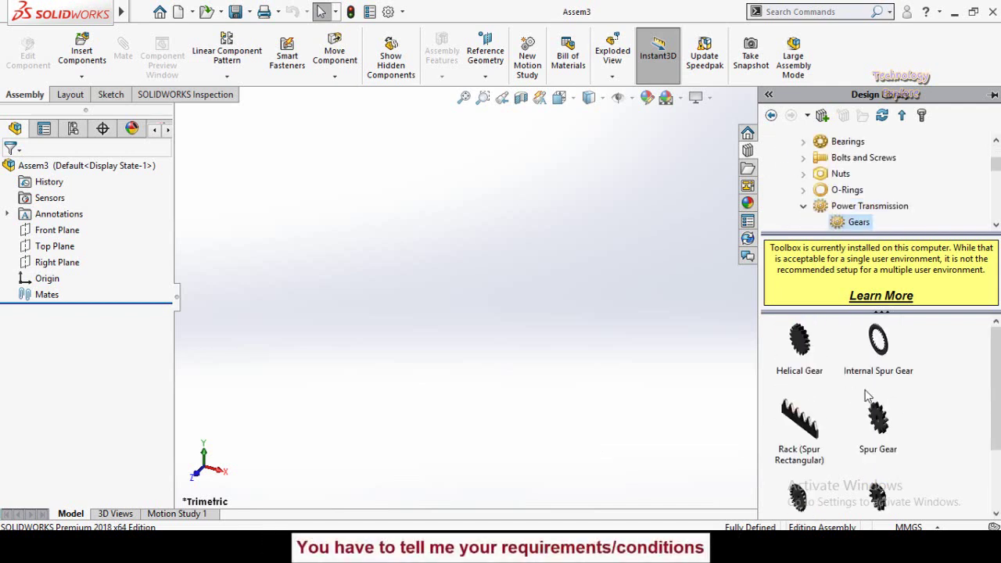
# - Place a Helical Gear from the Toolbox gears into the empty assembly
pyautogui.scroll(-2, 910, 391)
pyautogui.scroll(2, 912, 423)
pyautogui.moveTo(813, 361)
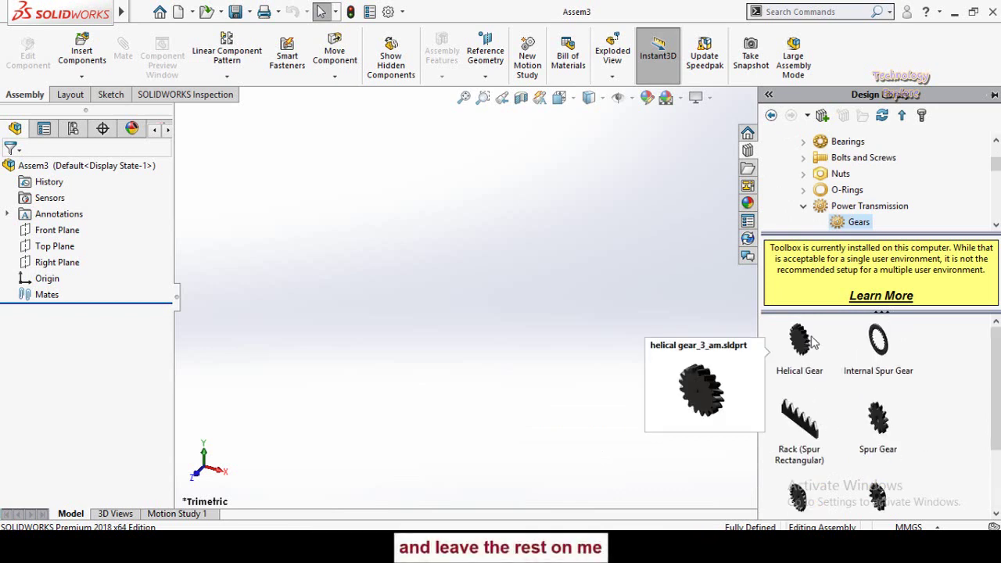
pyautogui.moveTo(805, 353)
pyautogui.mouseDown()
pyautogui.moveTo(486, 301)
pyautogui.moveTo(533, 308)
pyautogui.mouseUp()
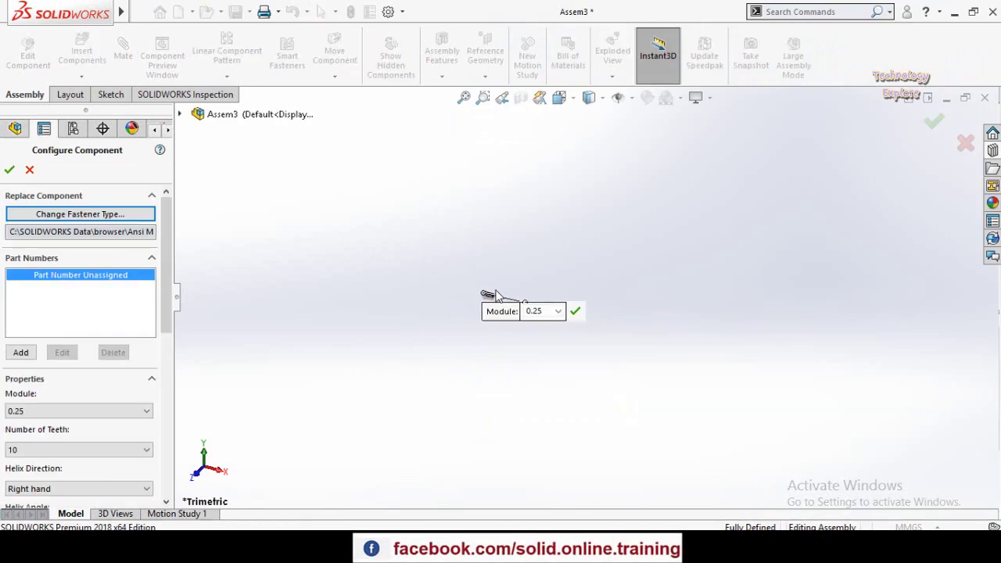
# - Set the helical gear's module to 2
pyautogui.scroll(-5, 496, 296)
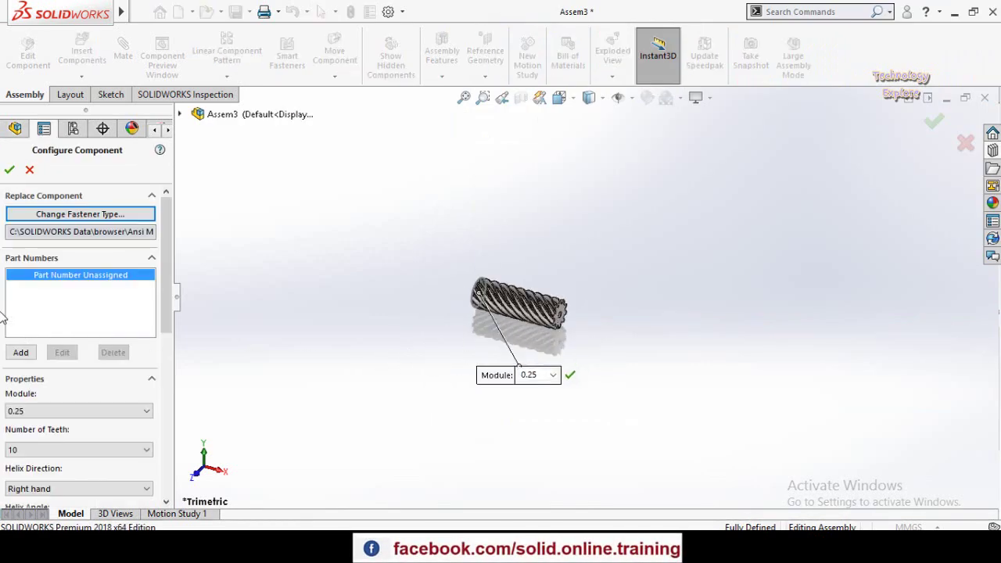
pyautogui.scroll(-6, 3, 313)
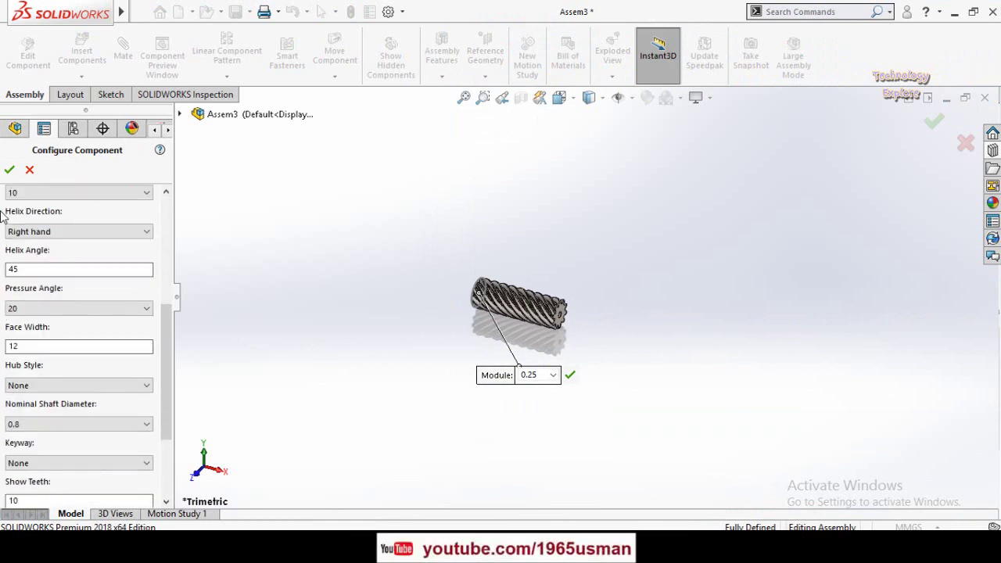
pyautogui.scroll(5, 2, 218)
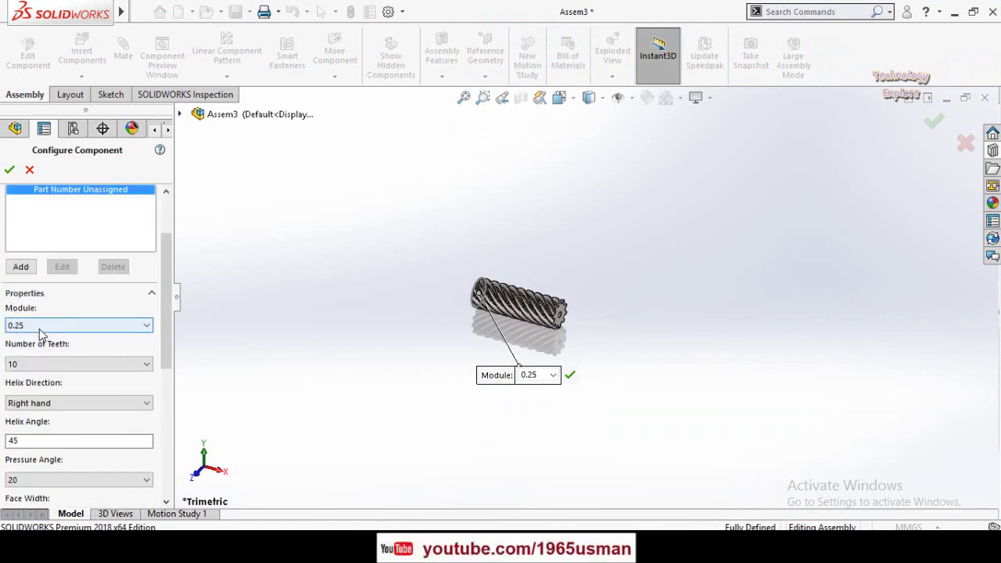
pyautogui.click(40, 326)
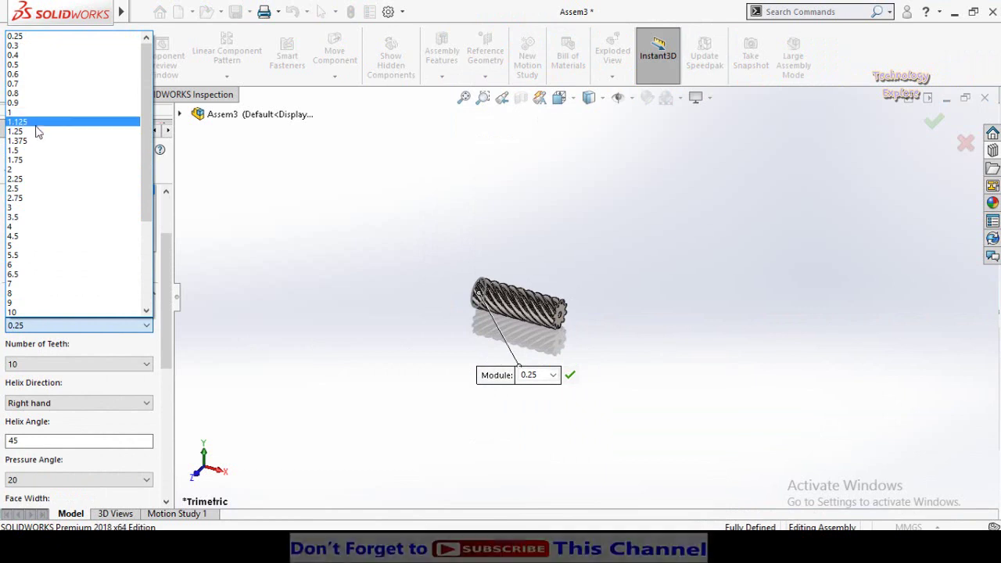
pyautogui.click(24, 170)
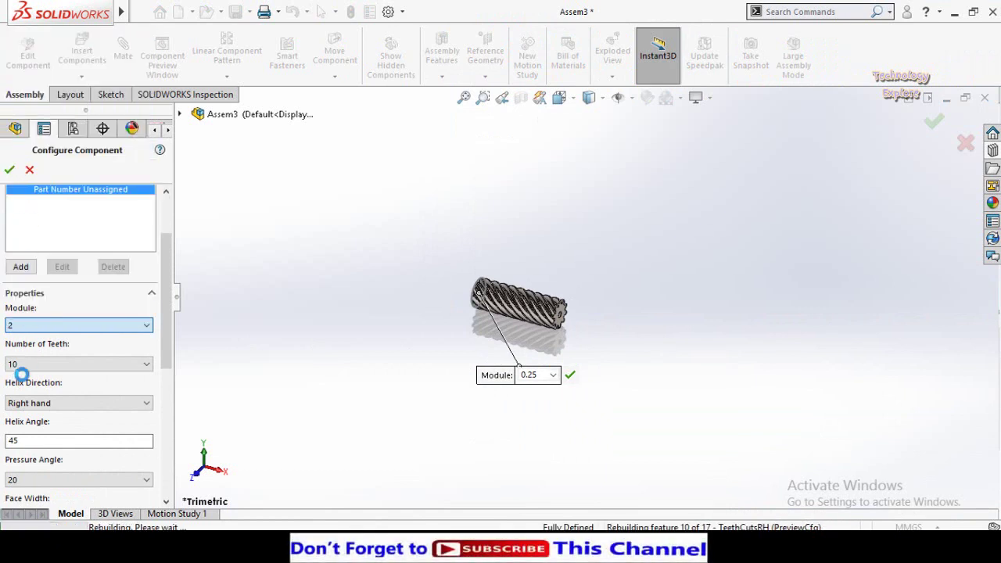
# - Set the helical gear's number of teeth to 20
pyautogui.scroll(-3, 3, 379)
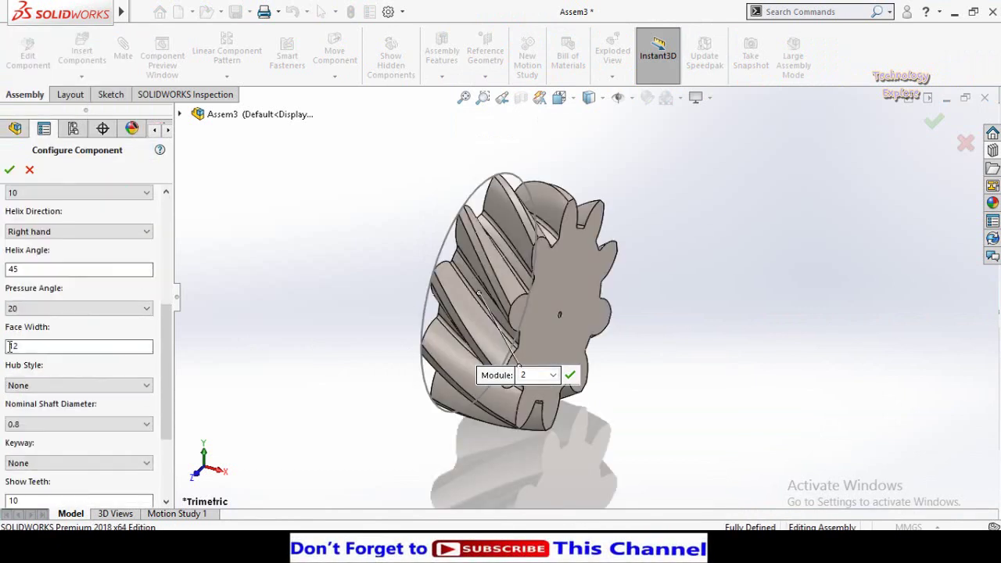
pyautogui.scroll(3, 11, 274)
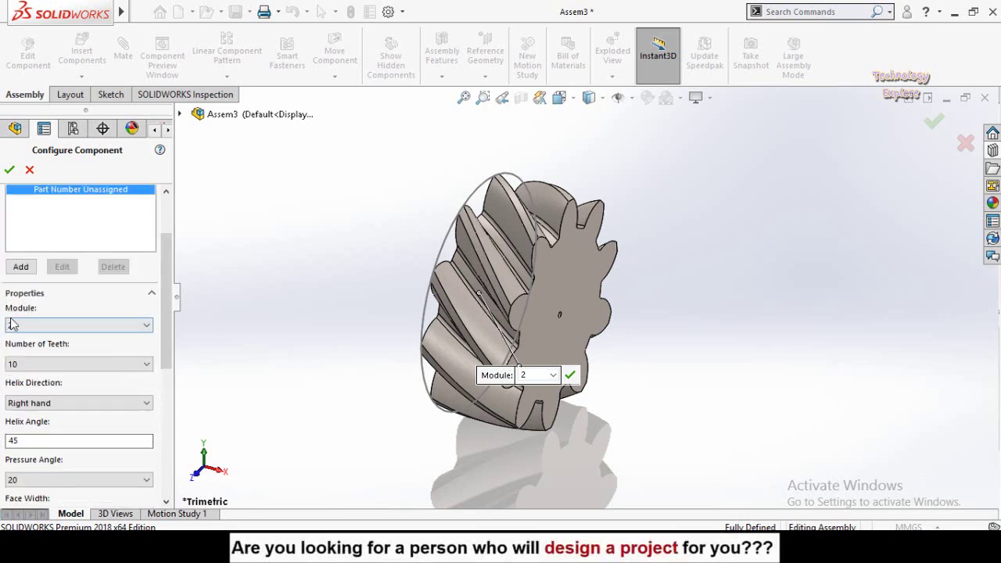
pyautogui.click(28, 364)
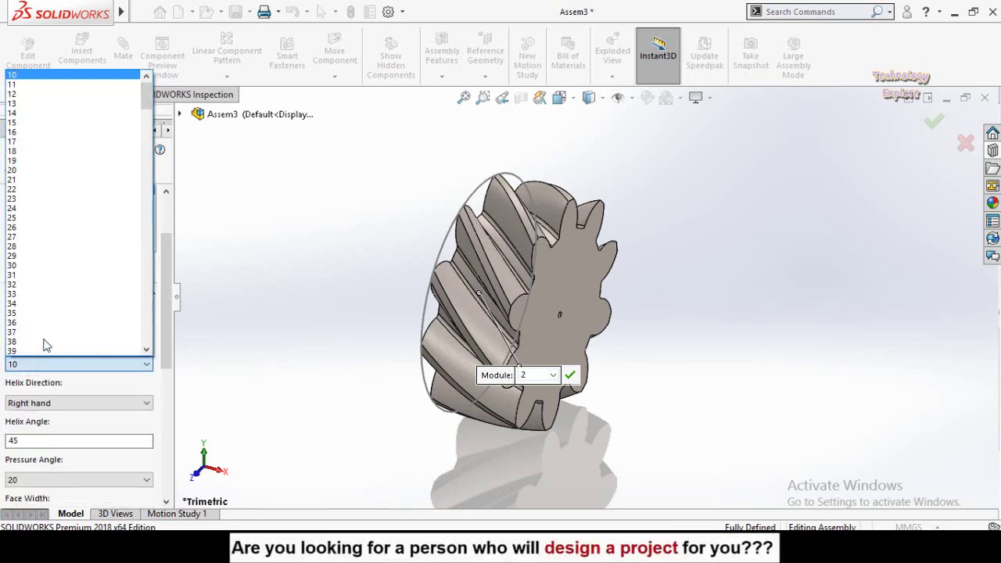
pyautogui.click(31, 172)
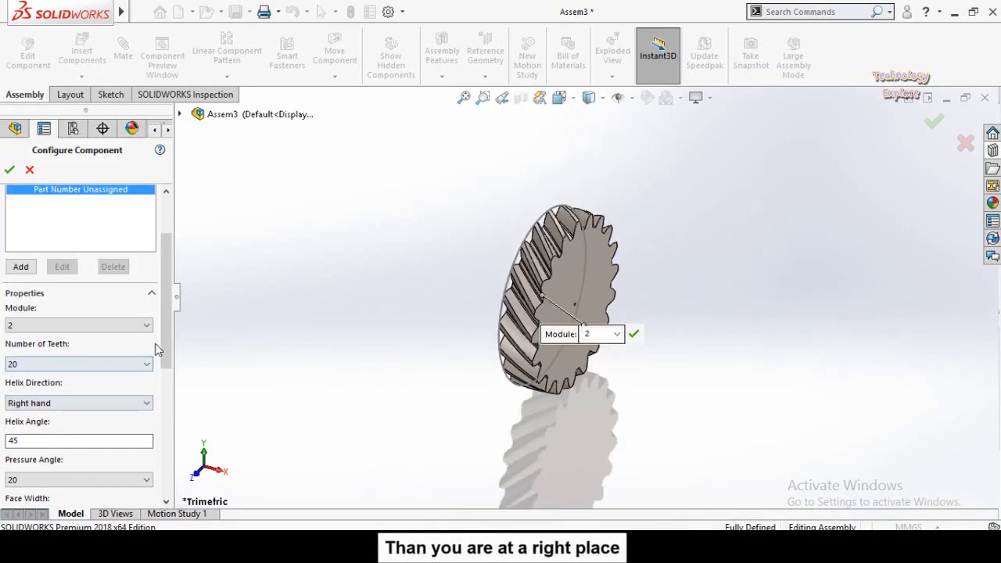
# - Choose Right hand as the helical gear's helix direction
pyautogui.scroll(-3, 166, 339)
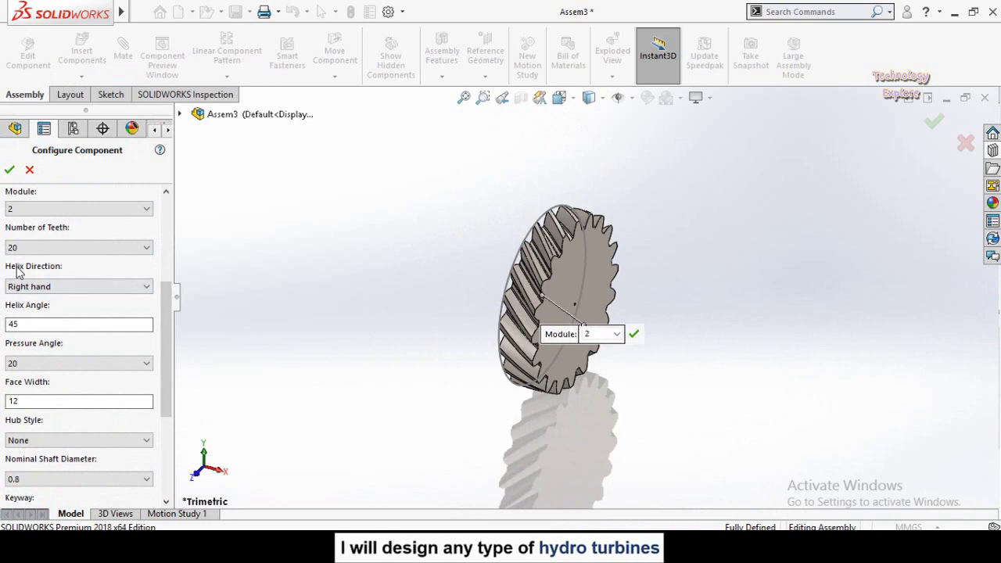
pyautogui.click(27, 287)
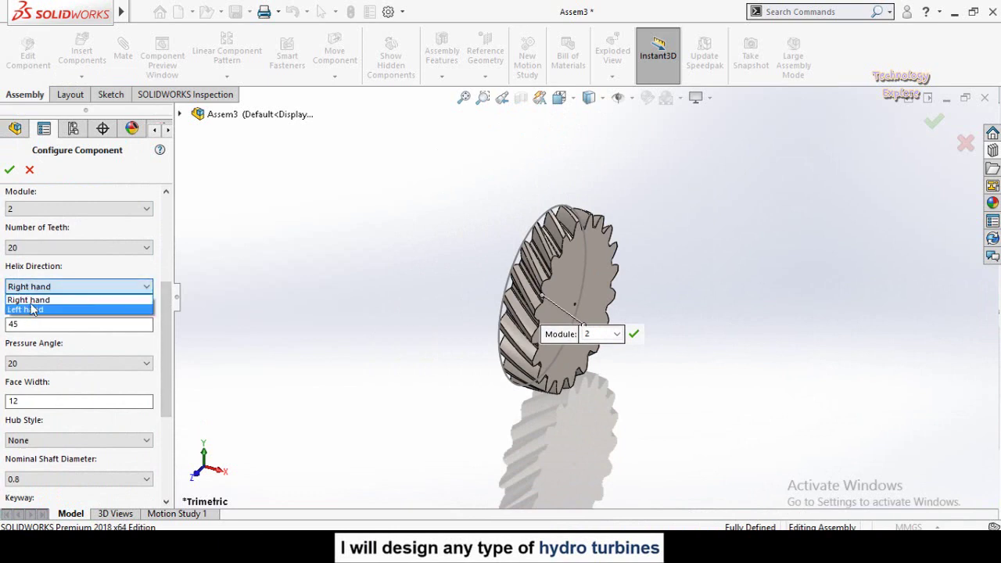
pyautogui.click(32, 301)
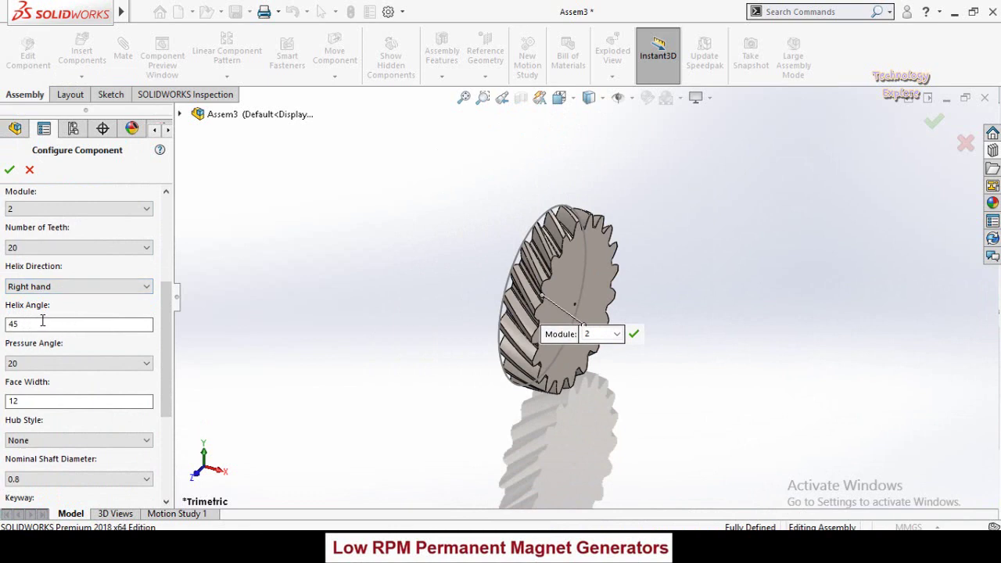
# - Set the helical gear's face width to 10
pyautogui.scroll(-1, 167, 366)
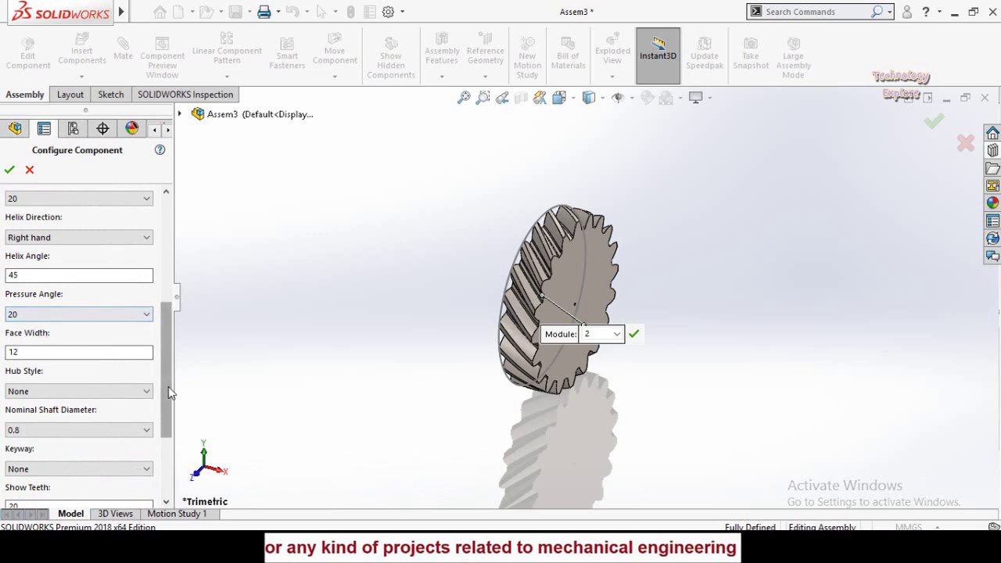
pyautogui.scroll(-1, 169, 387)
pyautogui.doubleClick(31, 316)
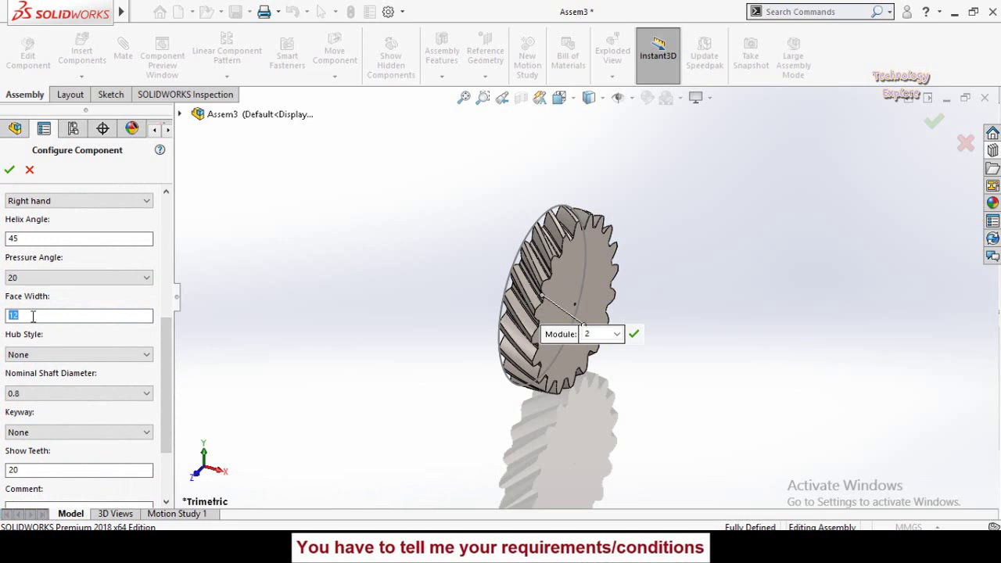
pyautogui.write('10')
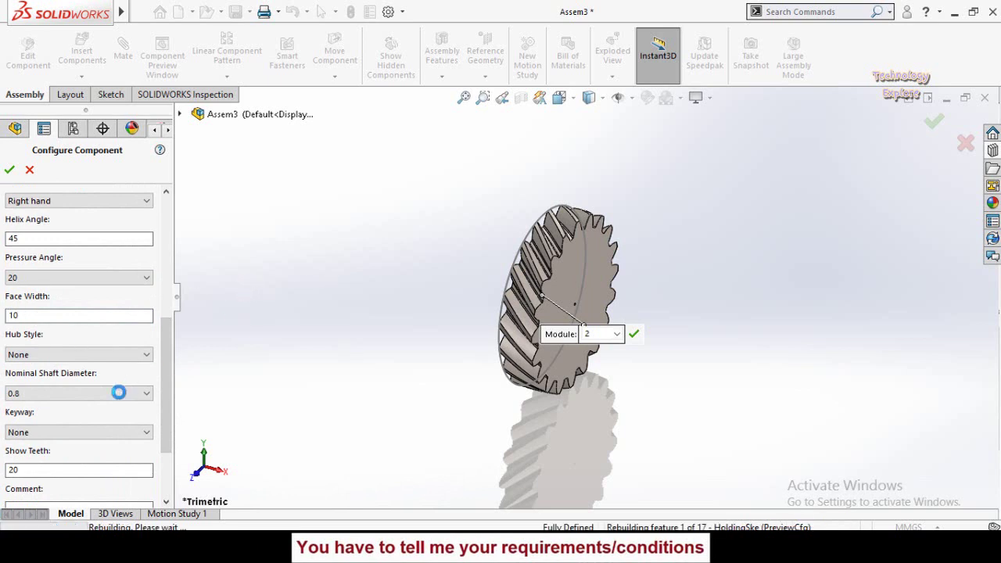
pyautogui.scroll(-1, 163, 353)
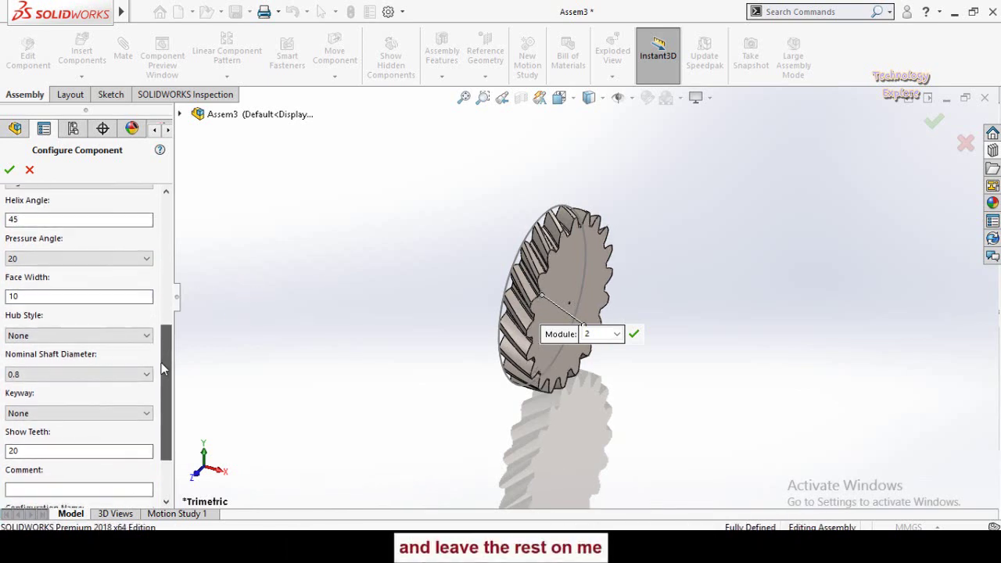
# - Set the helical gear's hub style to One Side and its nominal shaft diameter to 15
pyautogui.click(24, 314)
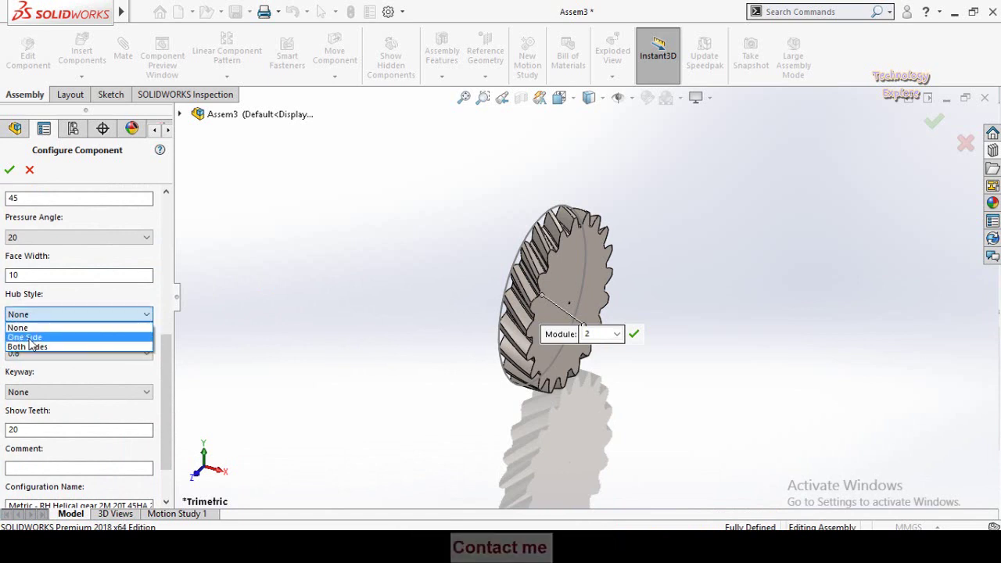
pyautogui.click(26, 337)
pyautogui.moveTo(168, 337); pyautogui.dragTo(166, 350)
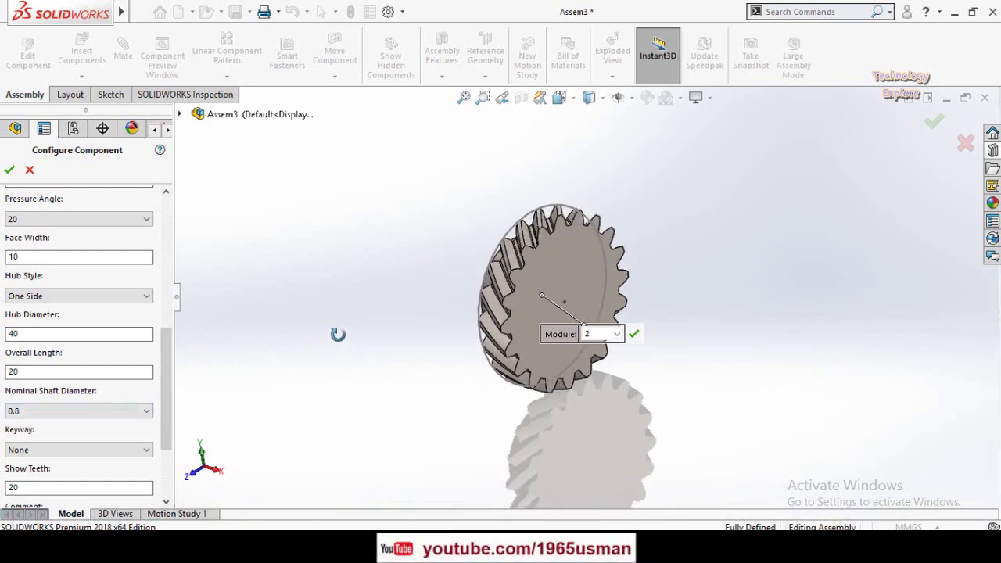
pyautogui.scroll(-3, 159, 376)
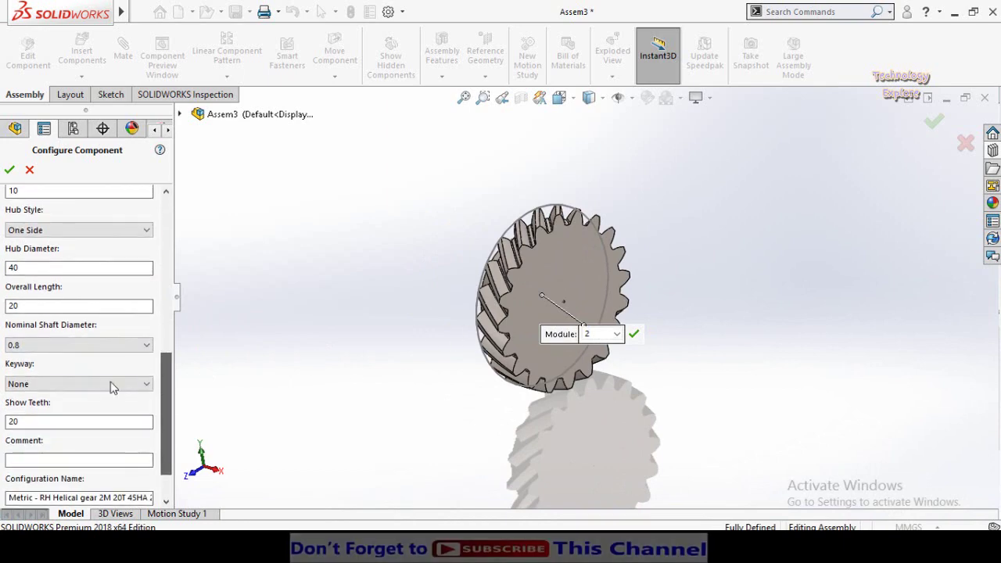
pyautogui.scroll(-5, 576, 301)
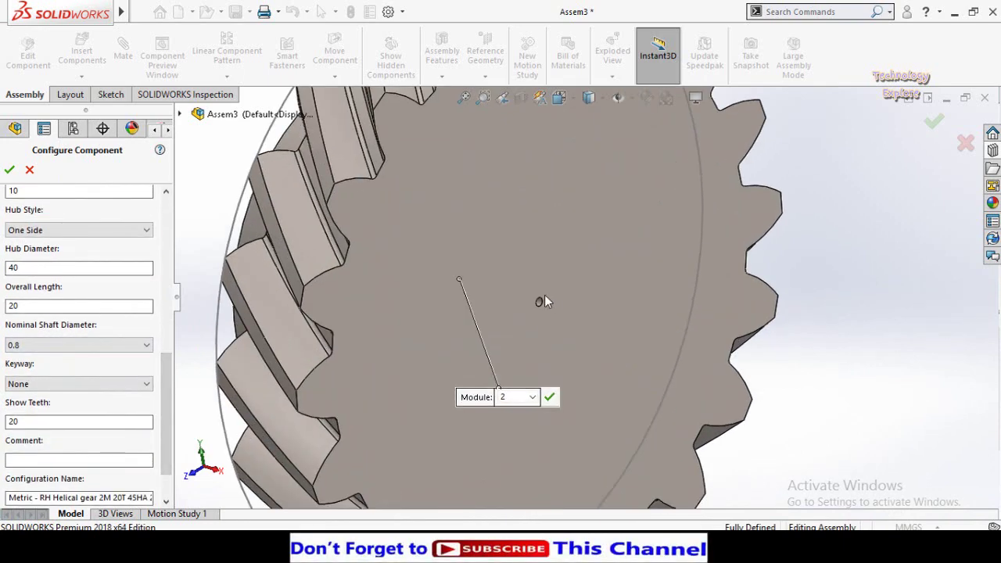
pyautogui.scroll(3, 525, 338)
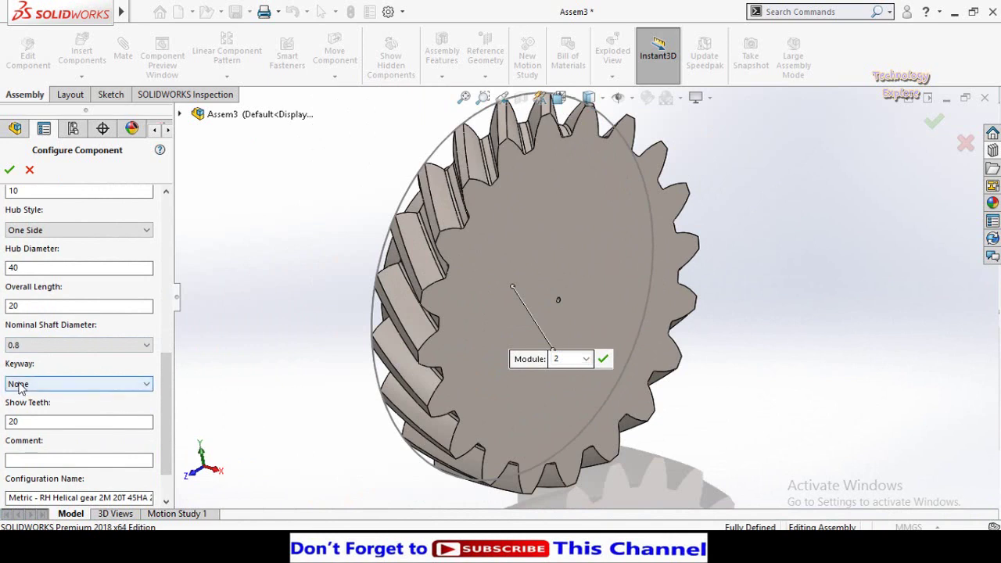
pyautogui.click(24, 346)
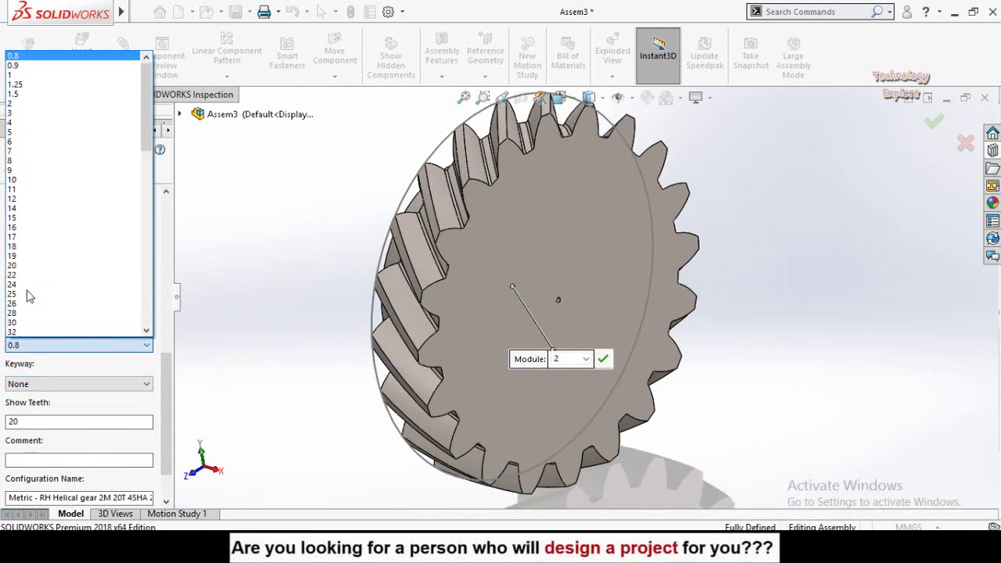
pyautogui.click(19, 217)
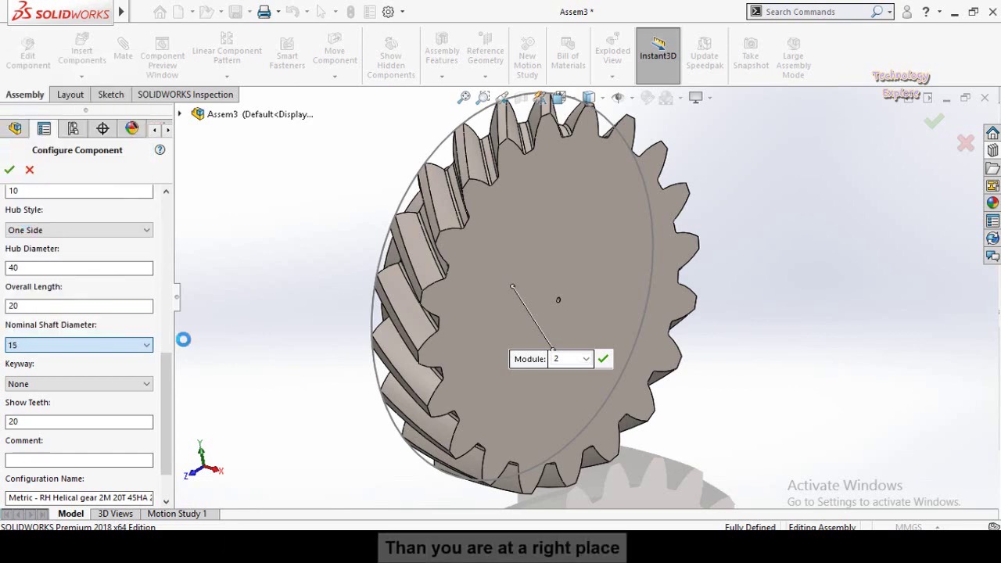
# - Give the helical gear a Square(1) keyway and finish its insertion without adding further copies
pyautogui.moveTo(424, 361); pyautogui.dragTo(187, 421, button='middle')
pyautogui.scroll(-3, 160, 401)
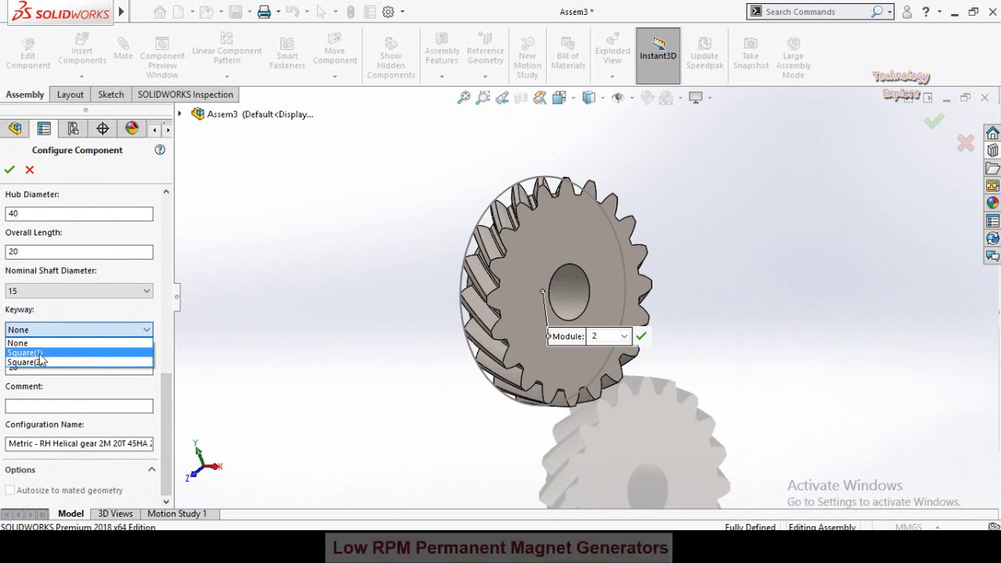
pyautogui.click(39, 353)
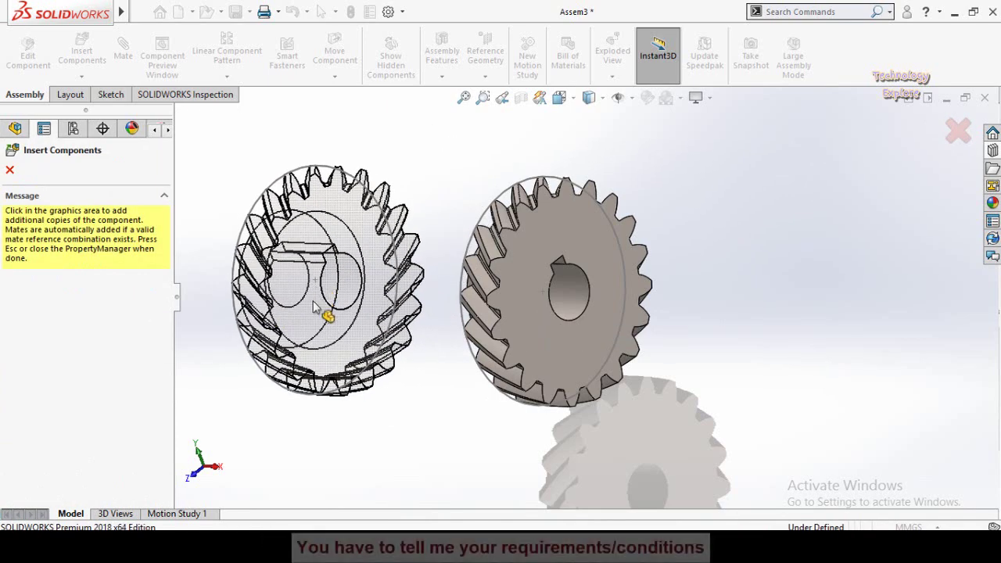
pyautogui.press('Escape')
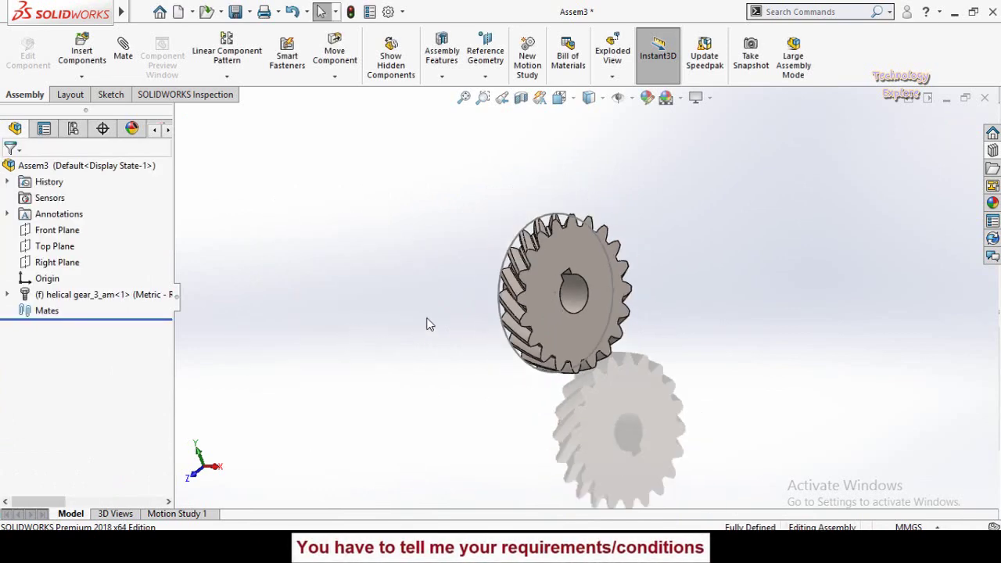
# - Insert a second Toolbox helical gear beside the first one
pyautogui.moveTo(427, 324); pyautogui.dragTo(470, 293, button='middle')
pyautogui.hotkey('ctrl', 'Left')
pyautogui.hotkey('ctrl', 'Down')
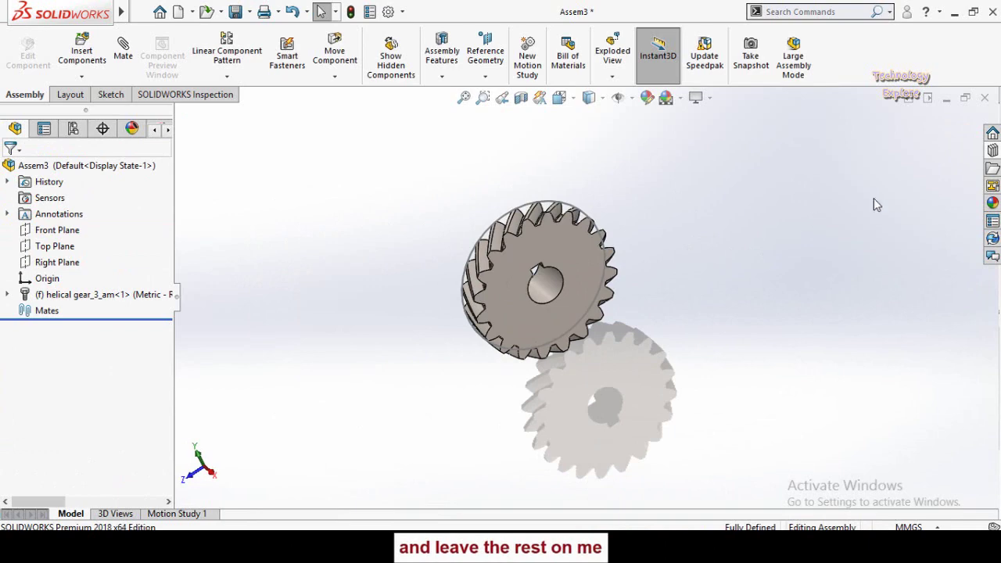
pyautogui.click(992, 151)
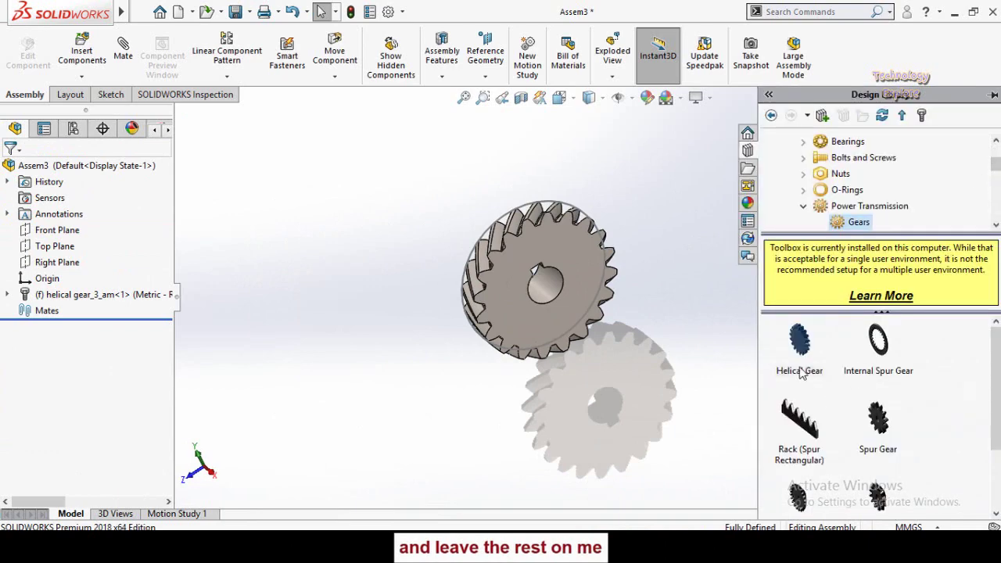
pyautogui.moveTo(713, 334); pyautogui.dragTo(658, 319)
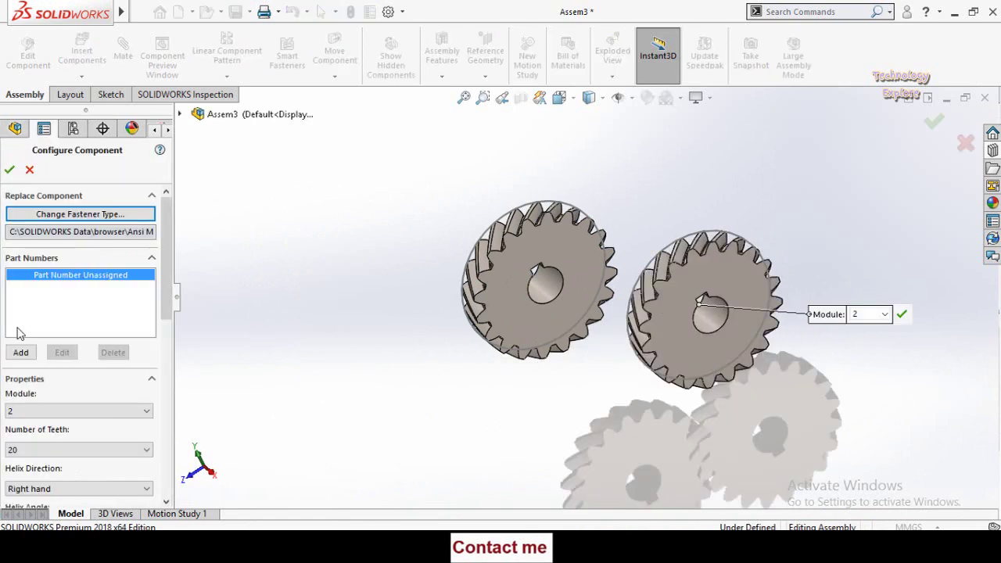
# - Set the second helical gear's helix direction to Left hand and accept it without placing more copies
pyautogui.scroll(-3, 169, 291)
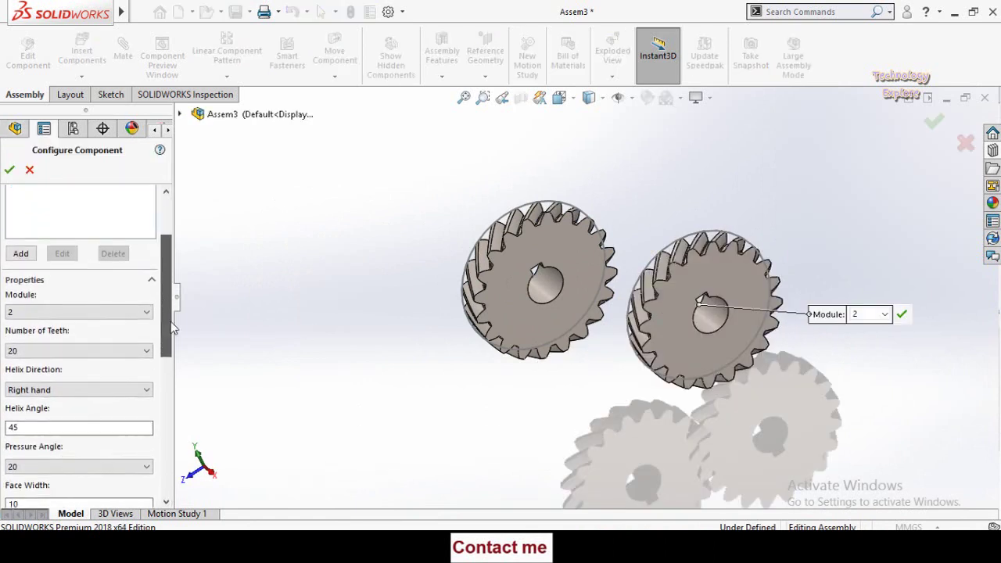
pyautogui.click(21, 391)
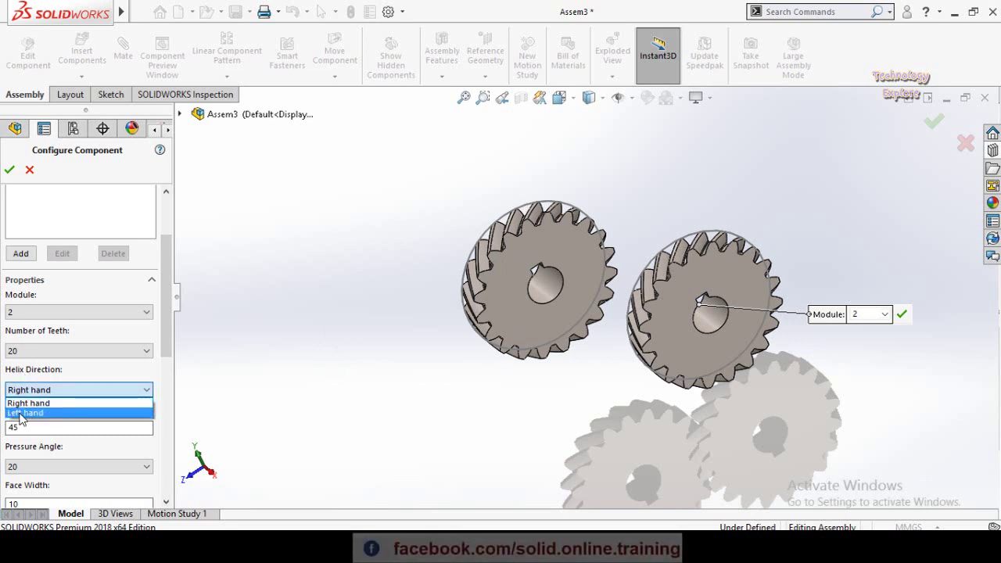
pyautogui.click(27, 413)
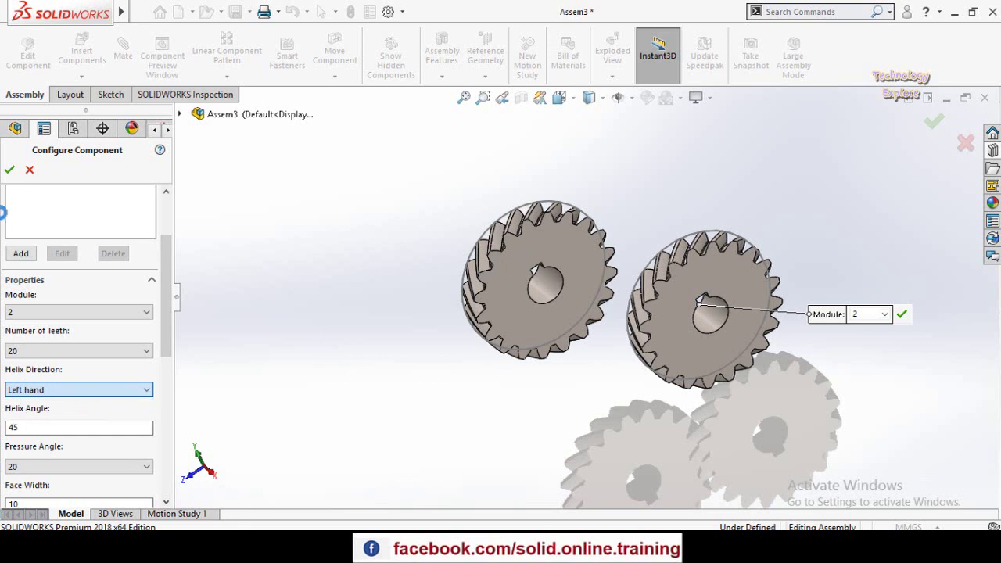
pyautogui.click(8, 172)
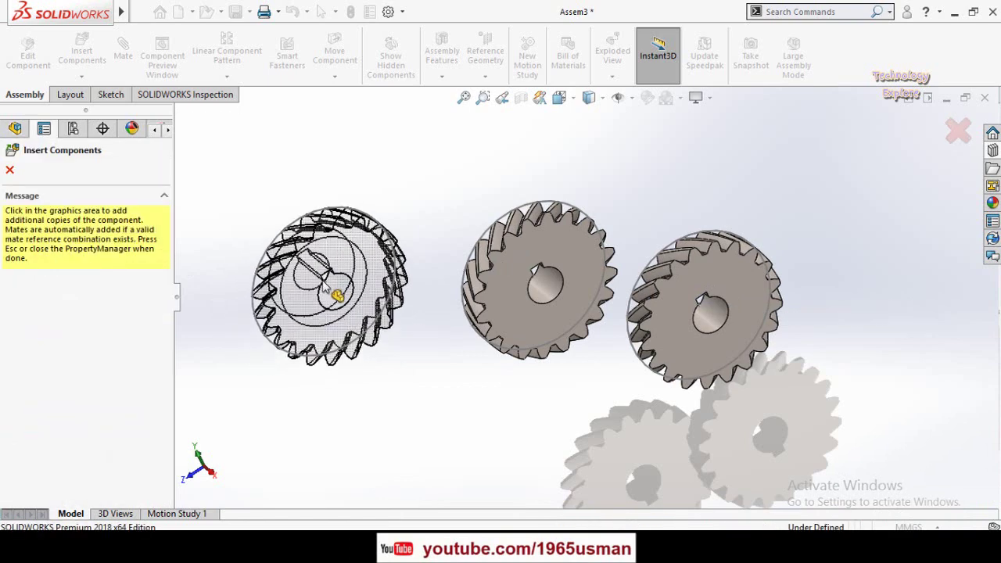
pyautogui.press('Escape')
# - Hide the circle sketches around the two helical gears
pyautogui.scroll(3, 493, 389)
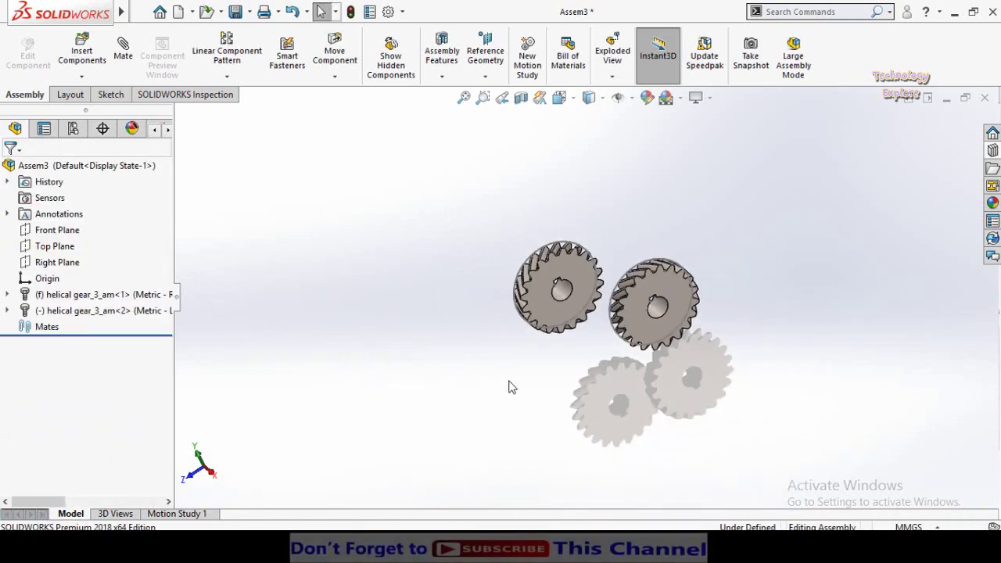
pyautogui.scroll(-3, 538, 365)
pyautogui.moveTo(546, 403); pyautogui.dragTo(589, 389, button='middle')
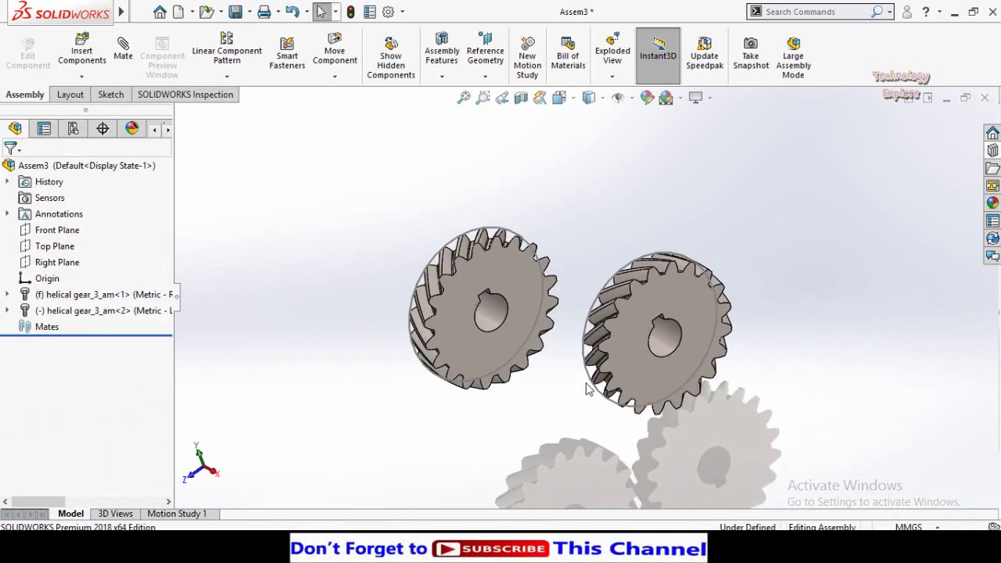
pyautogui.click(589, 376)
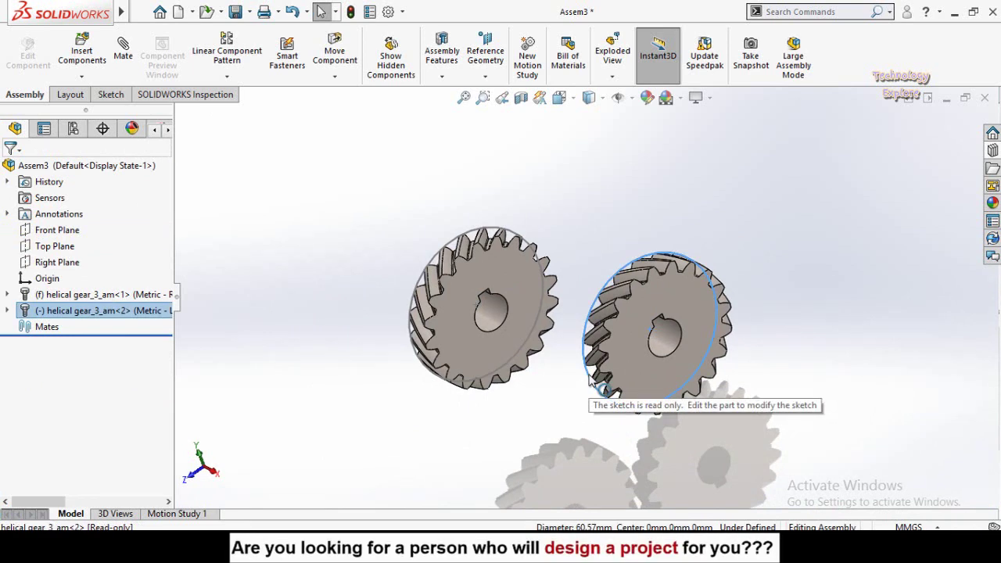
pyautogui.click(563, 407)
pyautogui.scroll(-2, 571, 372)
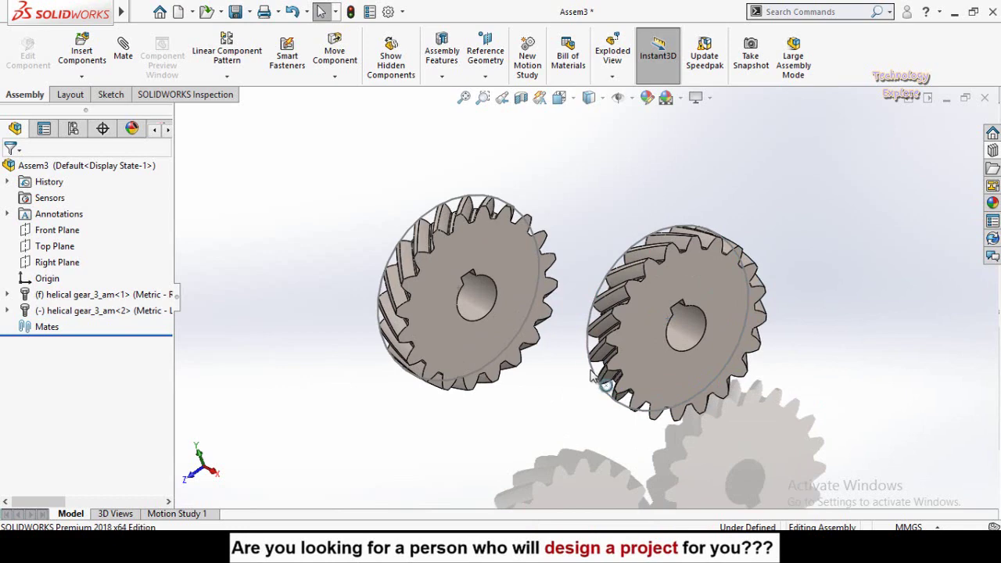
pyautogui.rightClick(593, 376)
pyautogui.click(568, 419)
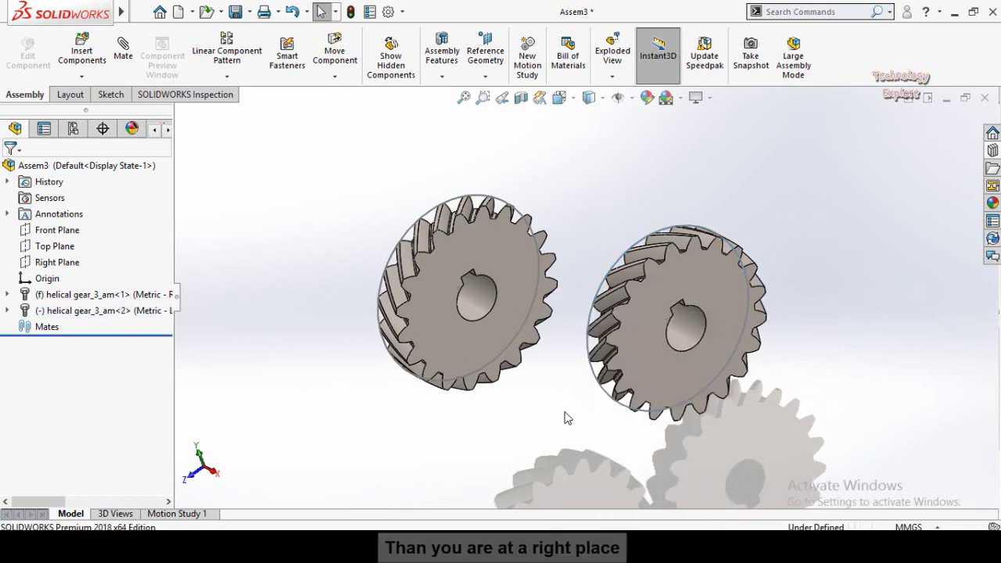
pyautogui.moveTo(369, 404); pyautogui.dragTo(407, 268, button='middle')
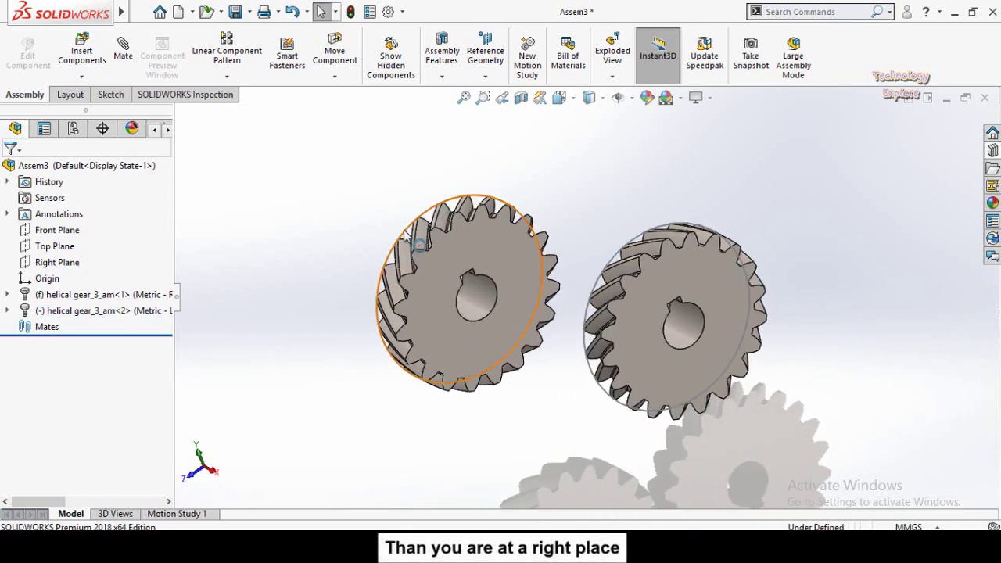
pyautogui.rightClick(406, 235)
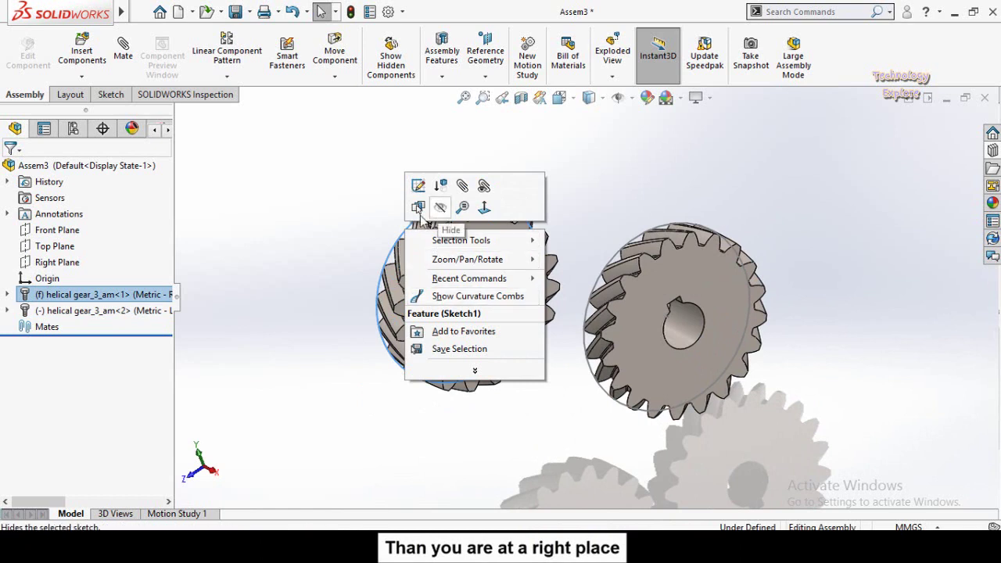
pyautogui.click(356, 262)
pyautogui.rightClick(428, 247)
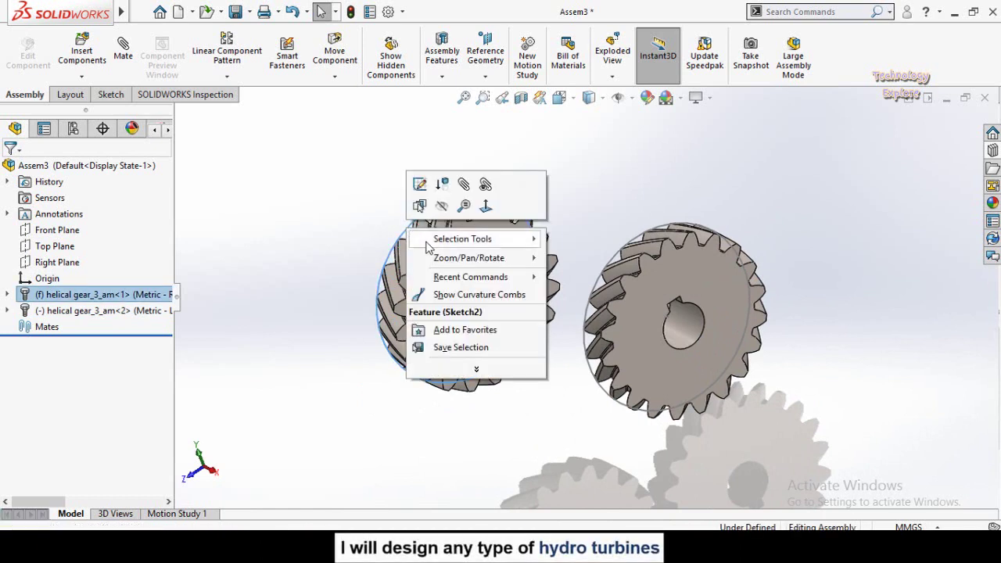
pyautogui.click(442, 206)
pyautogui.press('f')
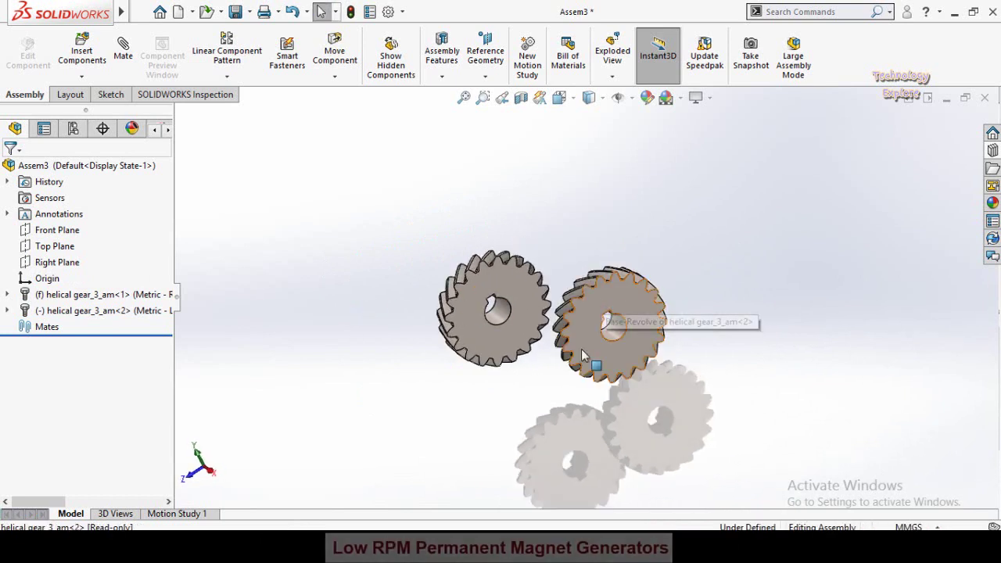
# - Move the left-hand gear up and away from the right-hand gear, and float the fixed right-hand gear
pyautogui.moveTo(599, 307); pyautogui.dragTo(640, 203)
pyautogui.press('Escape')
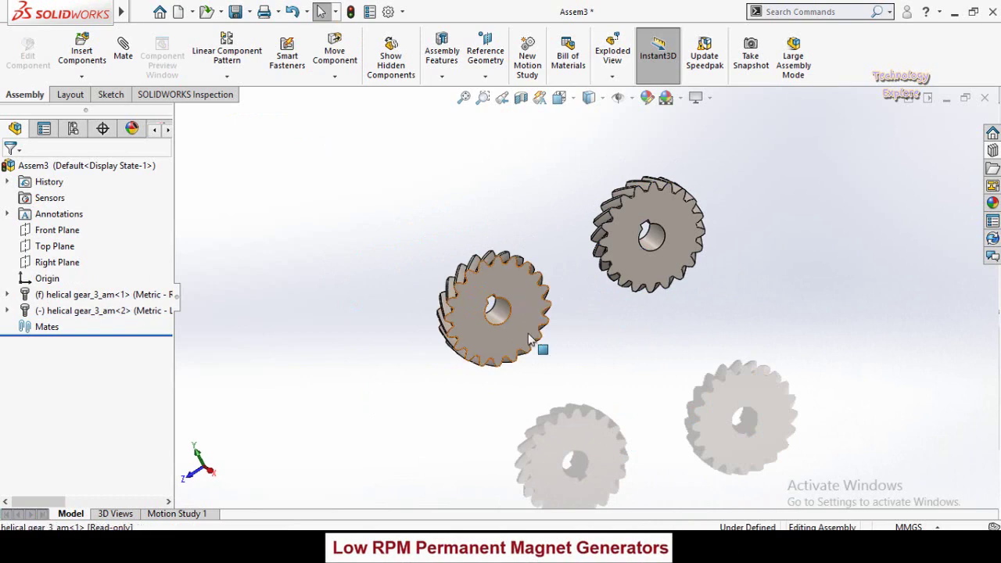
pyautogui.click(475, 286)
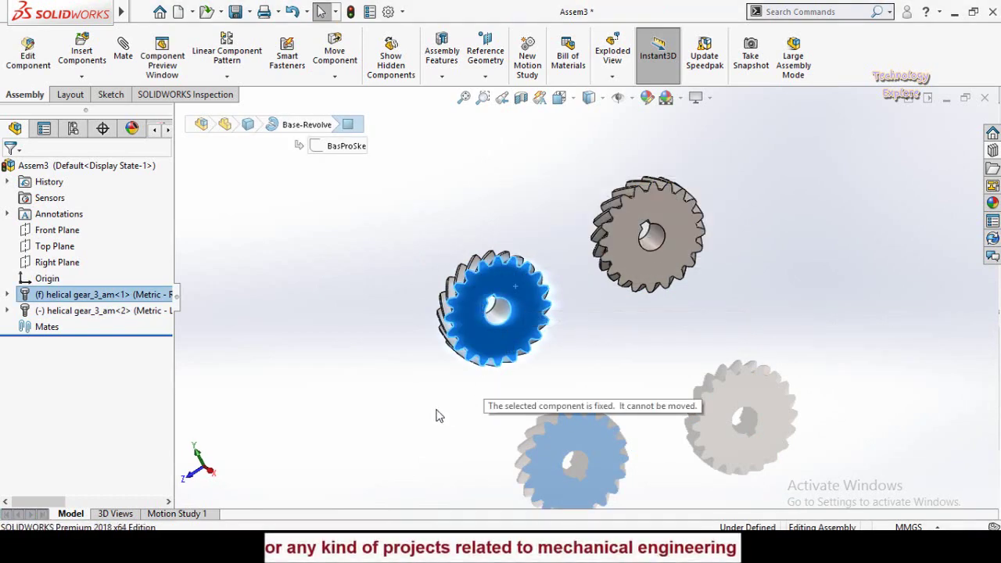
pyautogui.click(439, 416)
pyautogui.rightClick(464, 326)
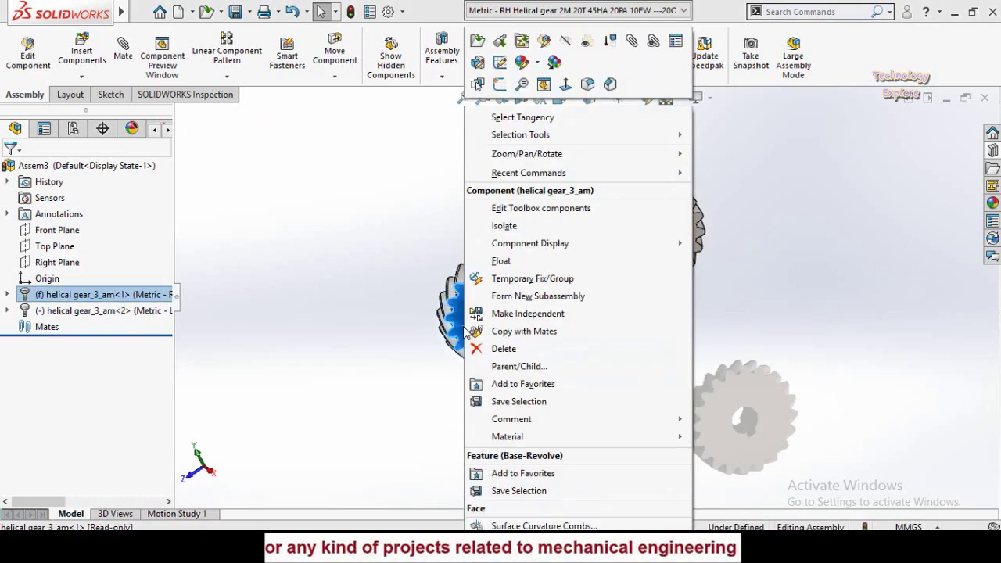
pyautogui.click(501, 261)
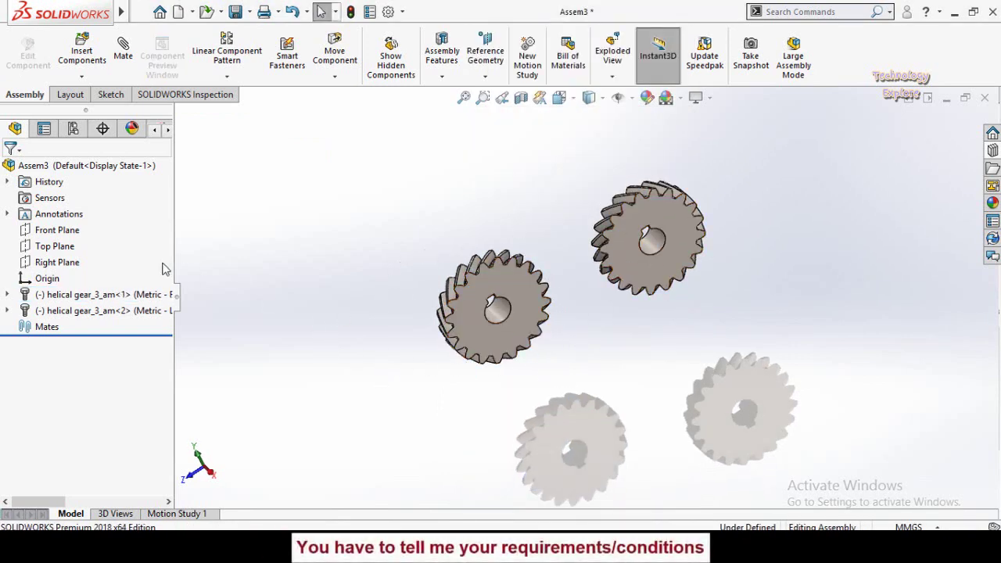
# - Add a coincident mate between the assembly's Right Plane and the front face of the right-hand gear
pyautogui.click(27, 266)
pyautogui.click(52, 212)
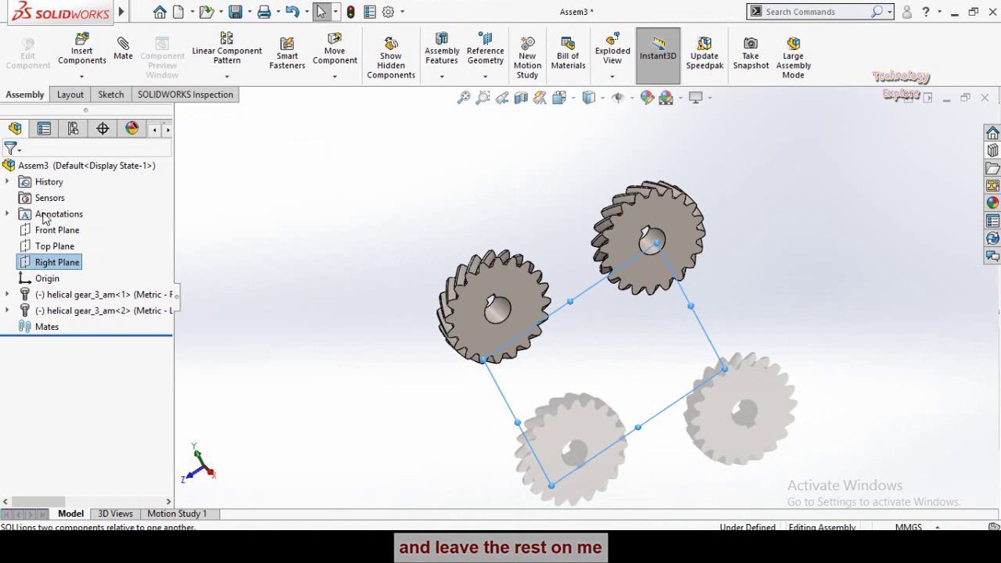
pyautogui.click(471, 303)
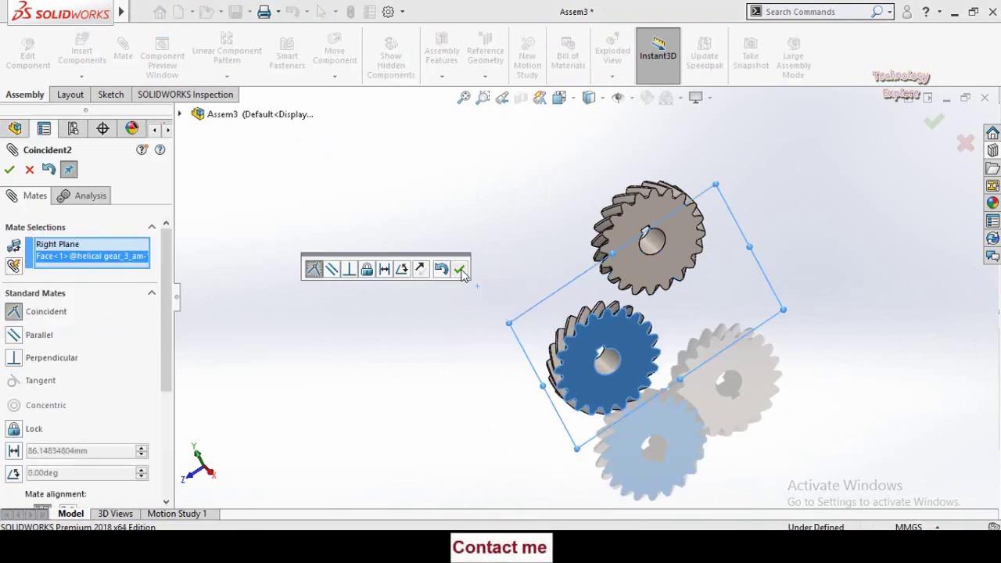
pyautogui.click(460, 270)
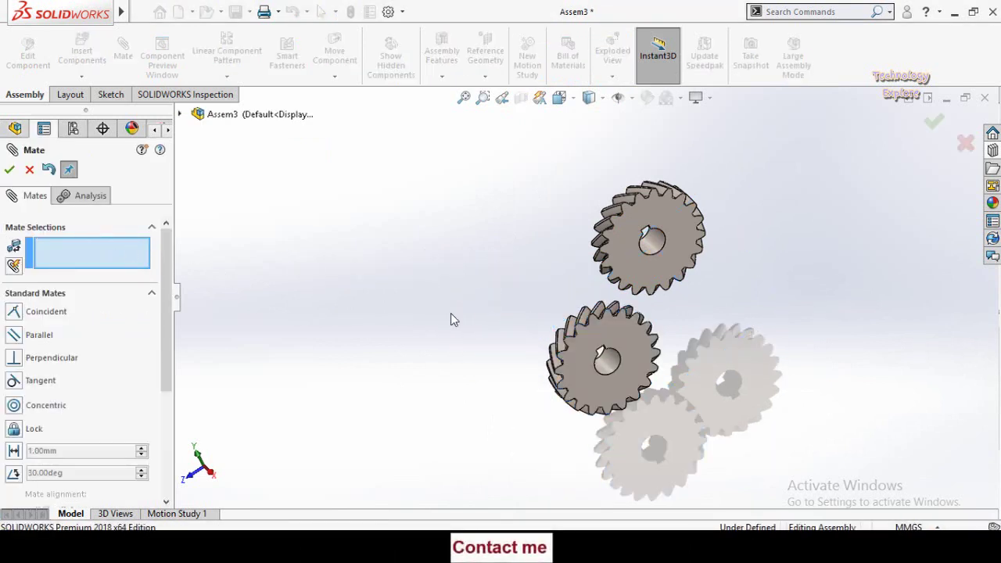
pyautogui.click(9, 170)
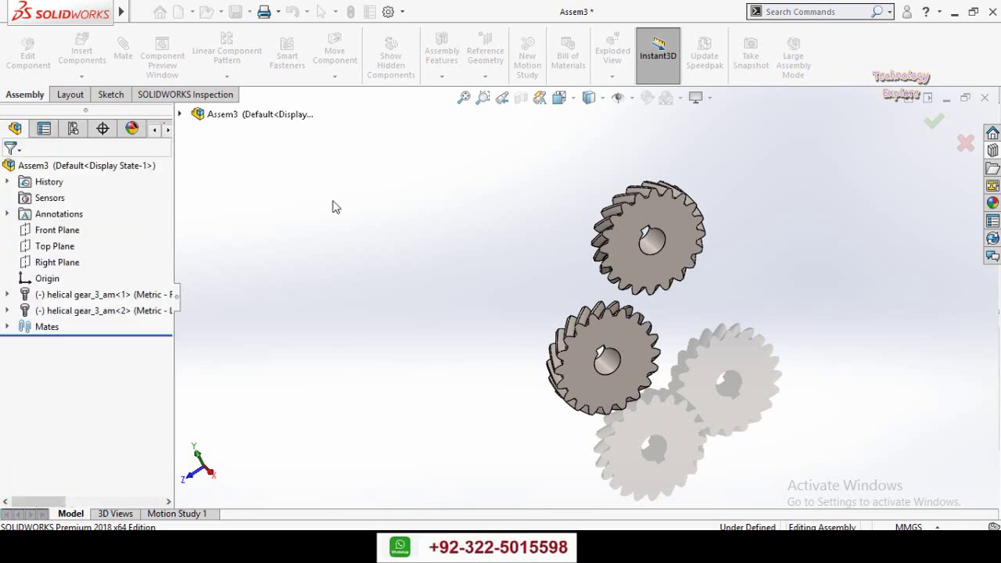
# - Add a coincident mate between the front faces of the left-hand and right-hand helical gears
pyautogui.click(627, 220)
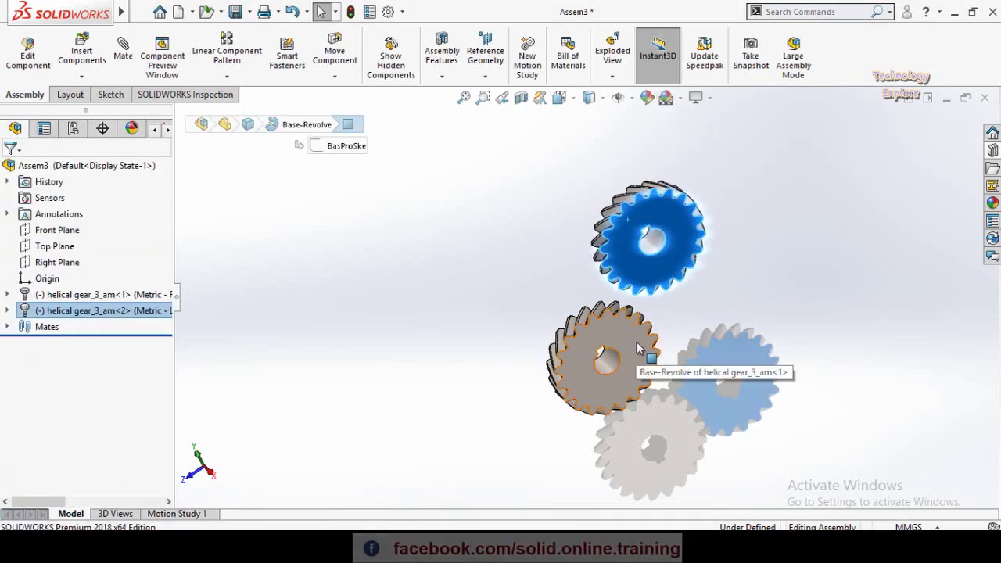
pyautogui.keyDown('ctrl'); pyautogui.click(638, 350); pyautogui.keyUp('ctrl')
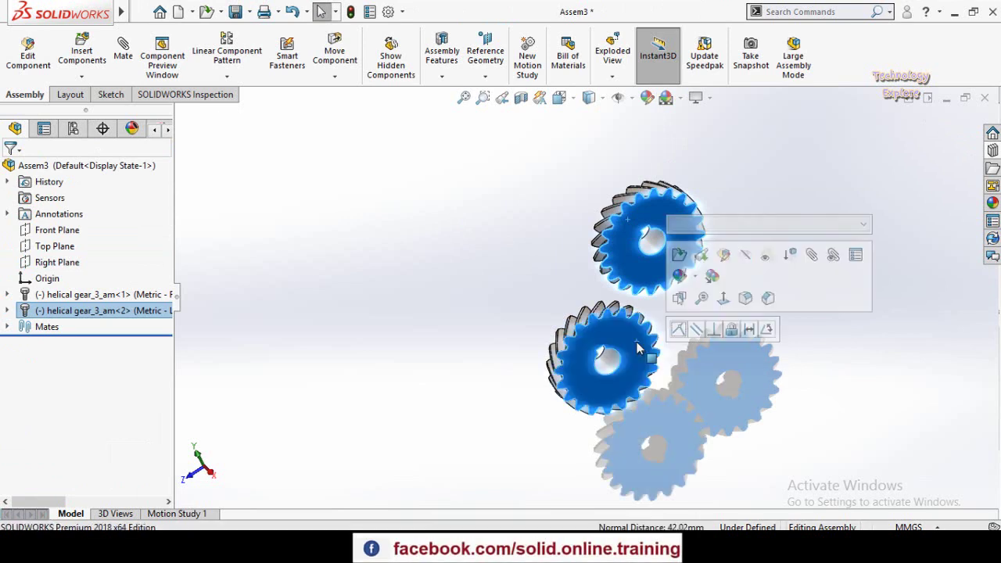
pyautogui.click(680, 330)
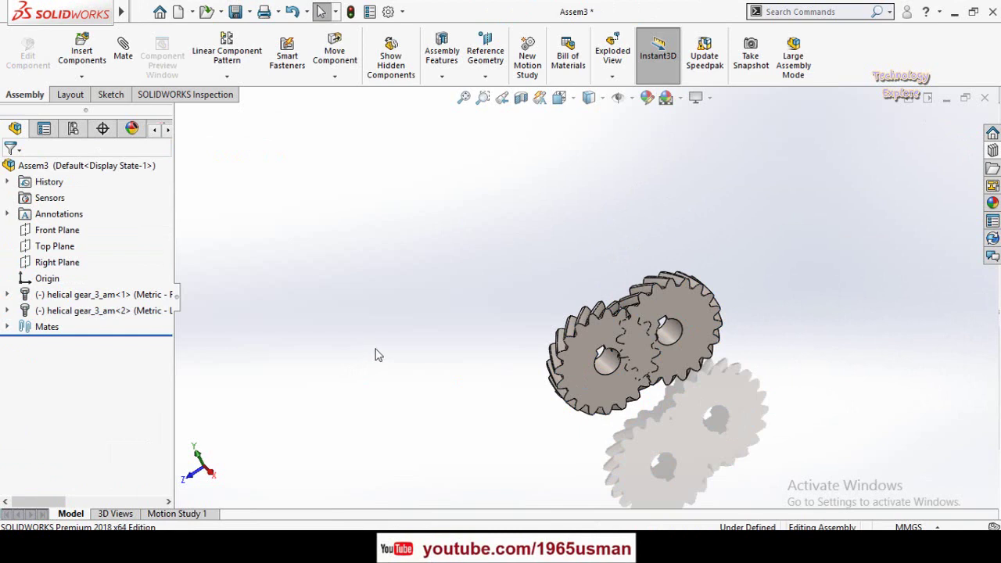
# - Move the left-hand gear clear of the right-hand gear so that the two sit side by side
pyautogui.moveTo(376, 353); pyautogui.dragTo(520, 317, button='middle')
pyautogui.click(521, 276)
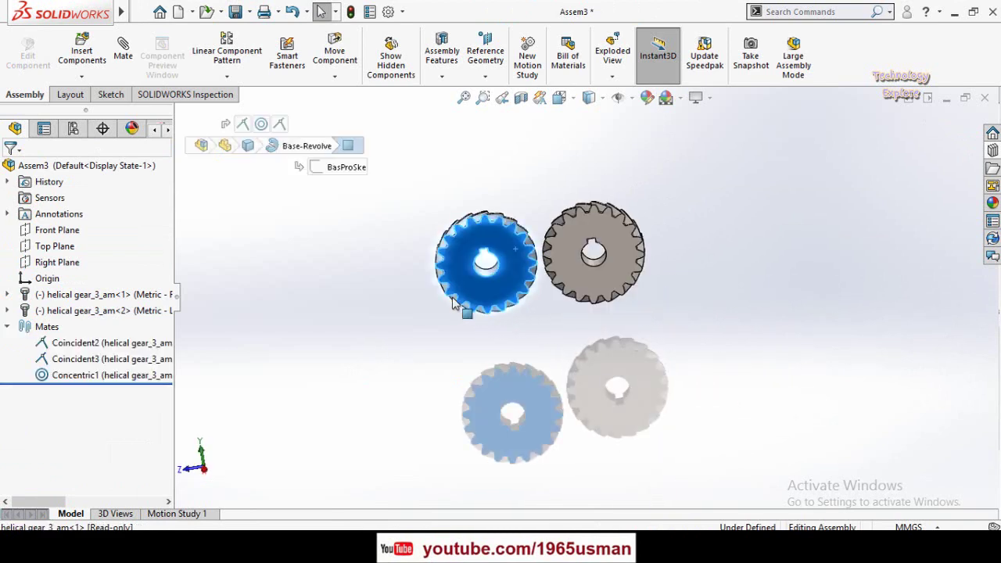
pyautogui.click(557, 382)
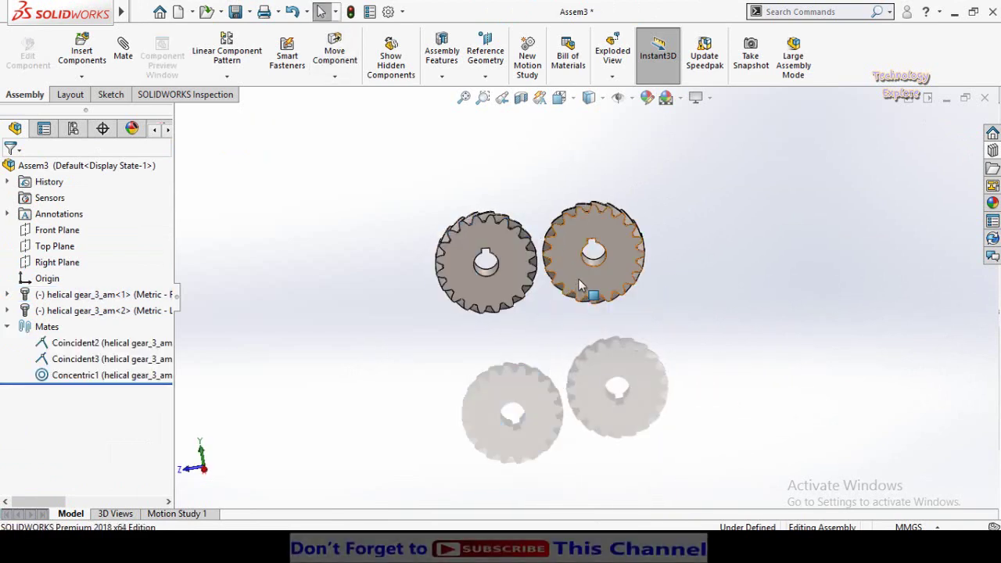
pyautogui.moveTo(688, 253); pyautogui.dragTo(656, 343)
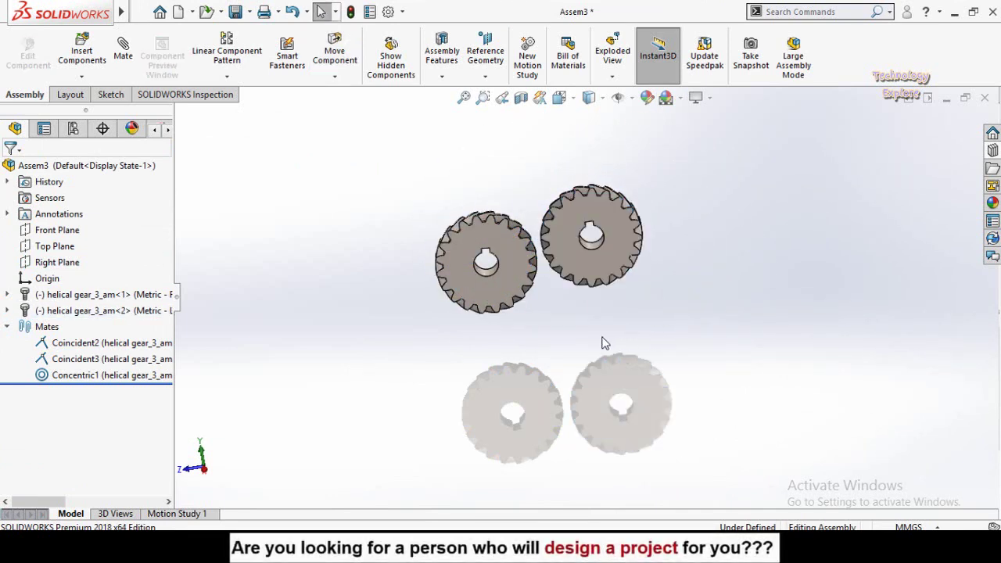
pyautogui.moveTo(604, 343); pyautogui.dragTo(605, 337, button='middle')
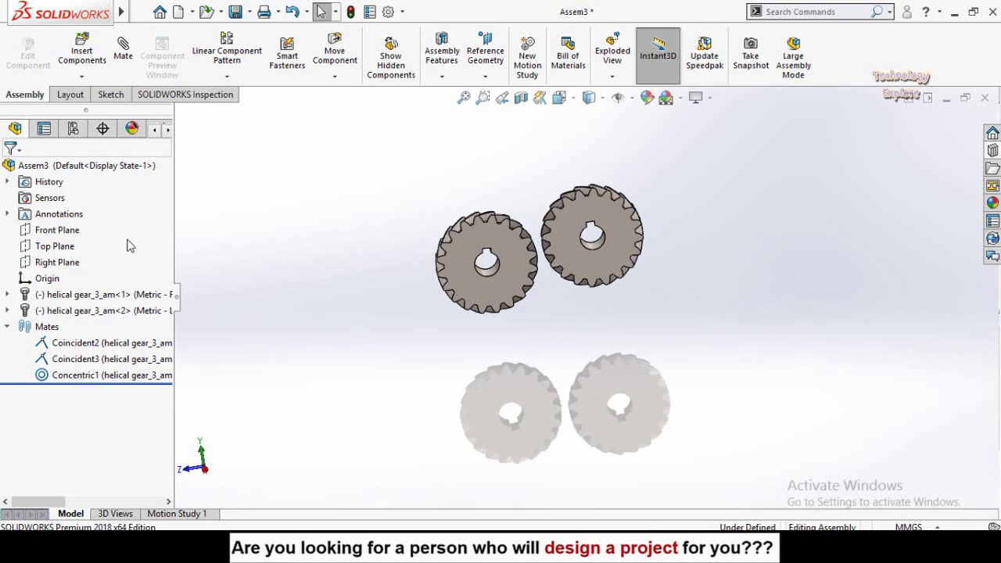
# - Sketch a horizontal line about 52.5 mm long on the Right Plane from the origin toward the left-hand gear, and exit the sketch
pyautogui.click(56, 264)
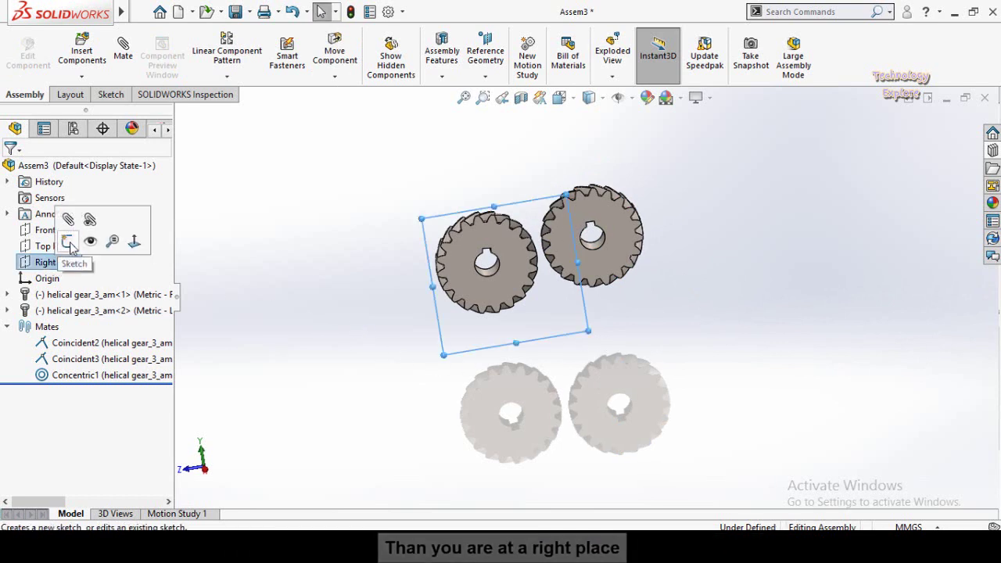
pyautogui.click(69, 239)
pyautogui.click(353, 348)
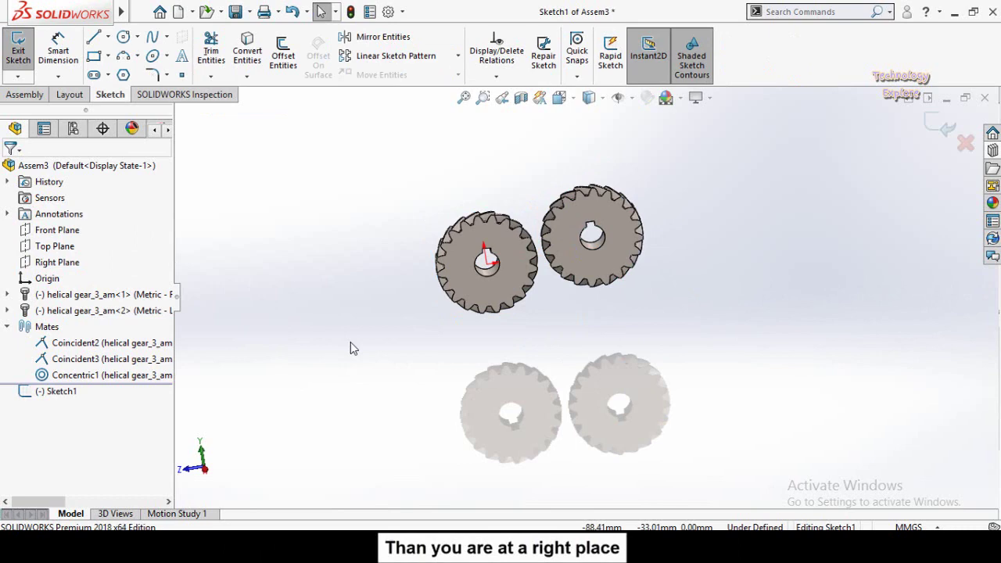
pyautogui.hotkey('ctrl', '8')
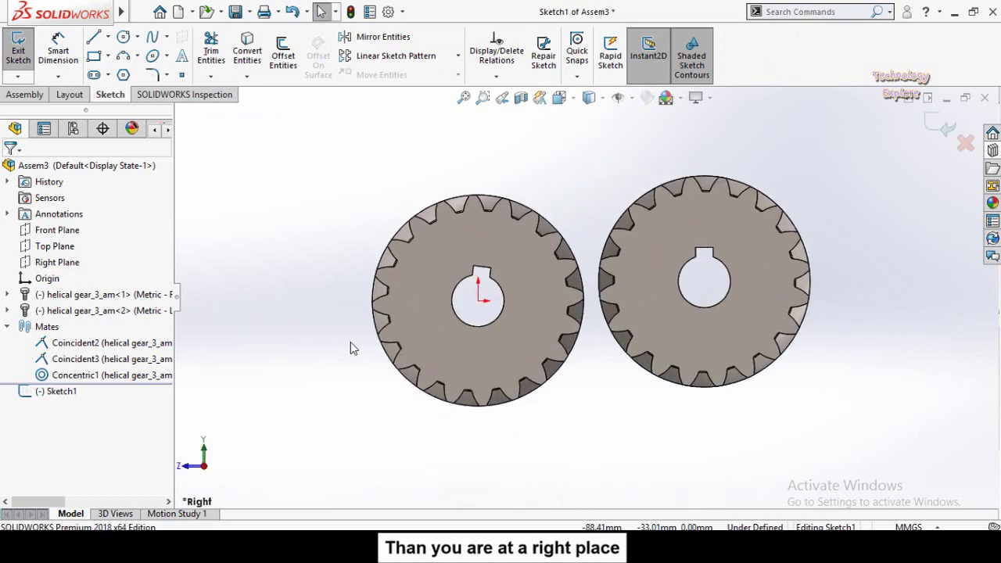
pyautogui.click(94, 39)
pyautogui.click(479, 301)
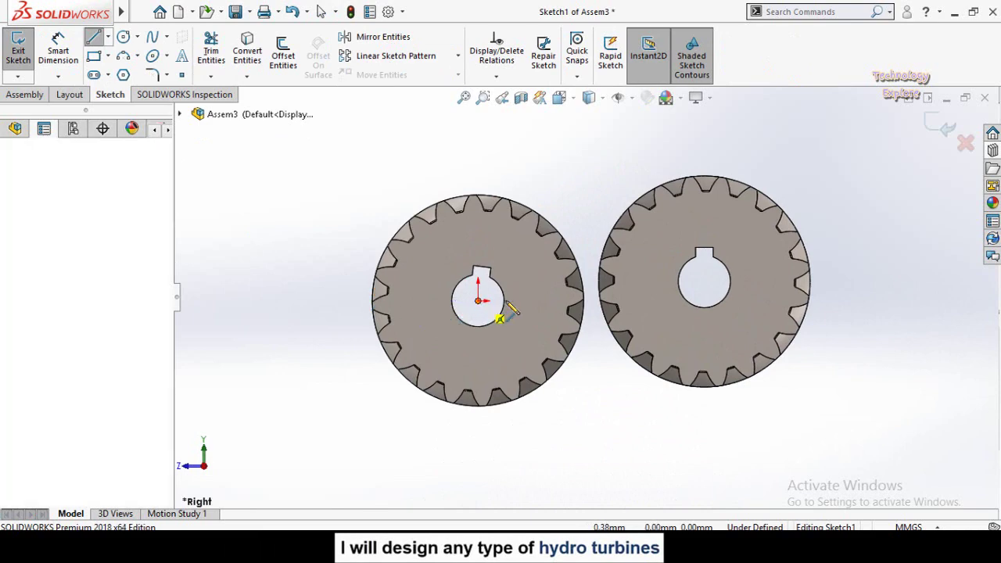
pyautogui.click(662, 300)
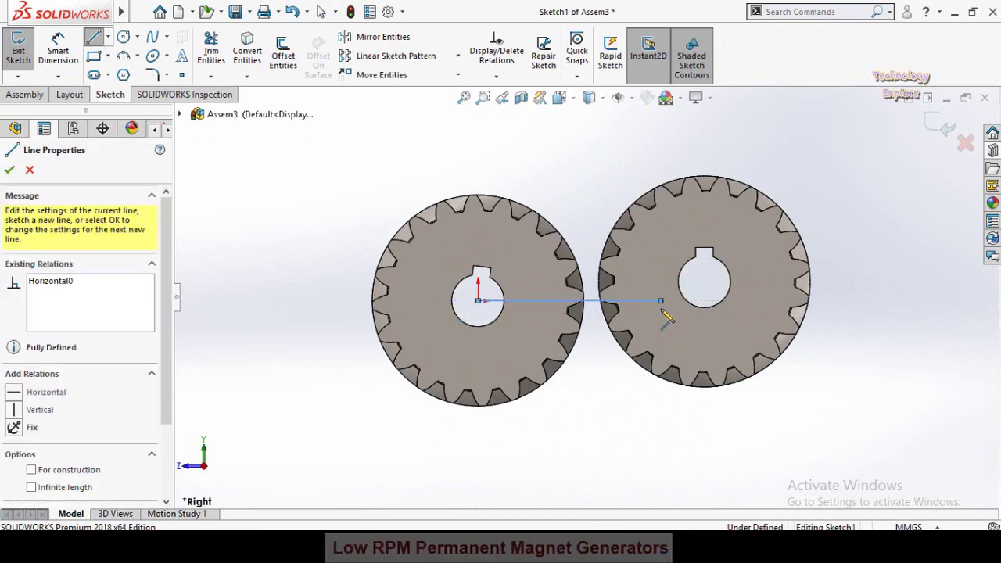
pyautogui.press('Escape')
pyautogui.press('z')
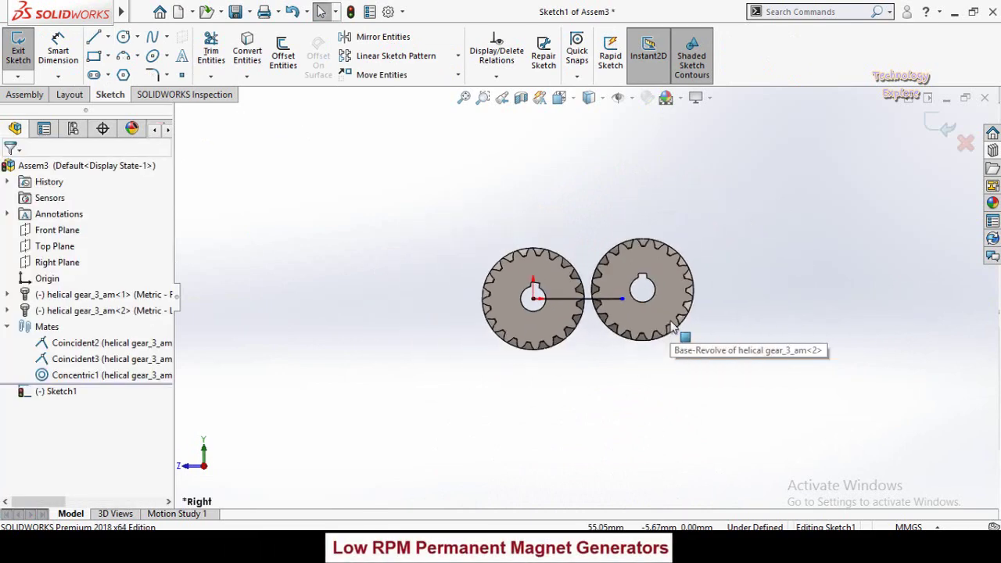
pyautogui.scroll(-3, 632, 298)
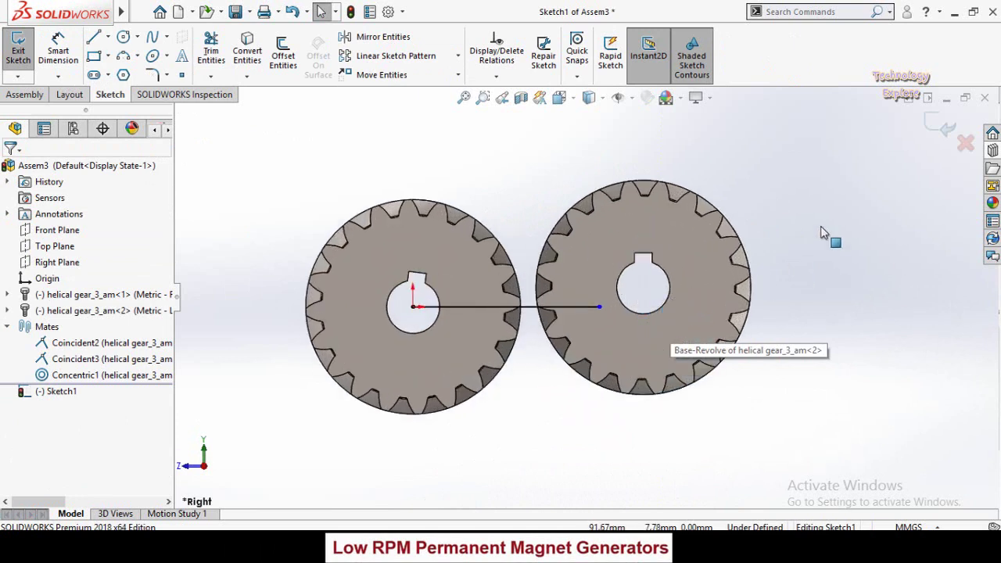
pyautogui.click(940, 129)
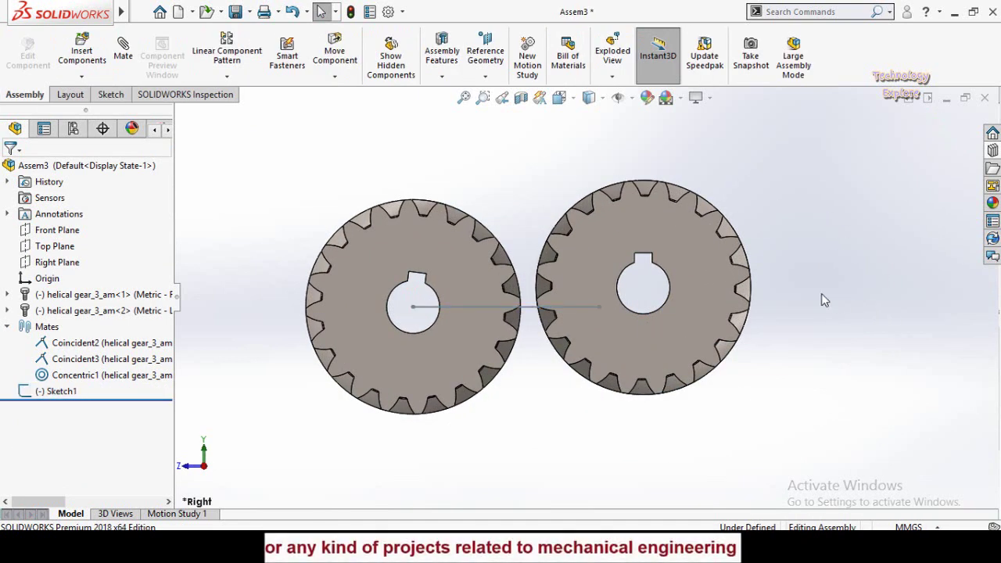
# - Move the left-hand gear against the right-hand gear until their teeth mesh near the sketched line
pyautogui.press('z')
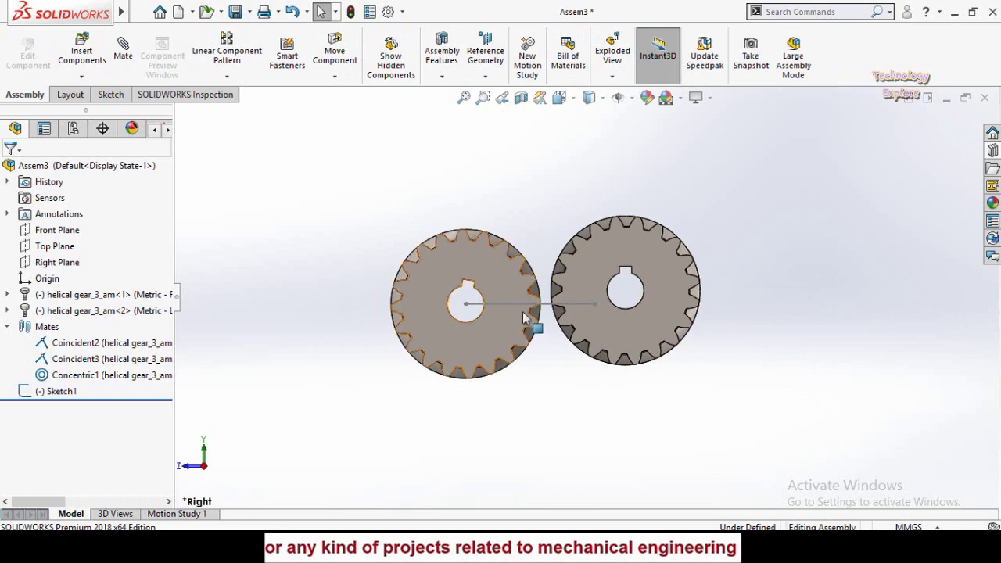
pyautogui.scroll(-3, 524, 317)
pyautogui.click(656, 282)
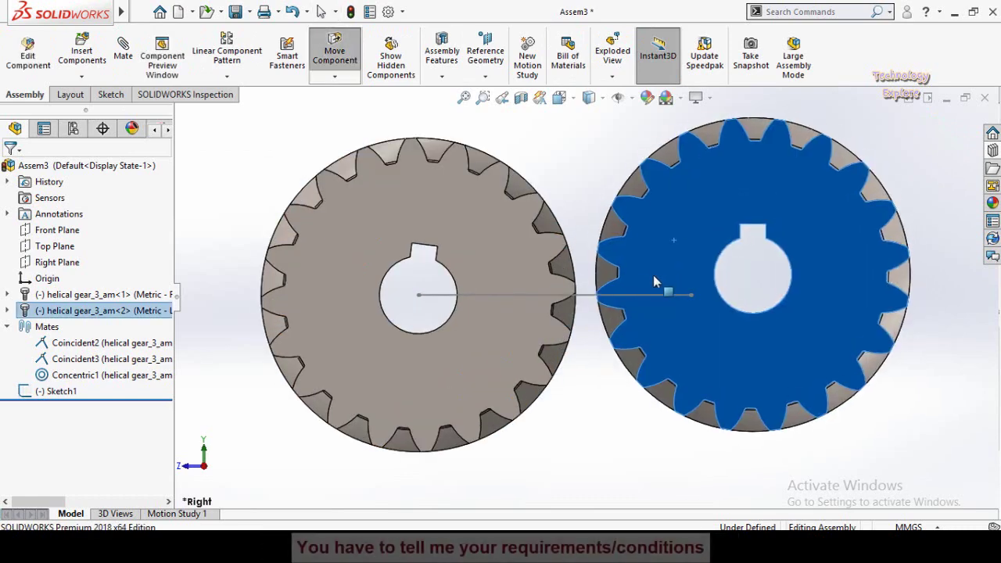
pyautogui.moveTo(654, 277); pyautogui.dragTo(616, 296)
pyautogui.press('Escape')
pyautogui.scroll(-3, 595, 294)
pyautogui.click(850, 247)
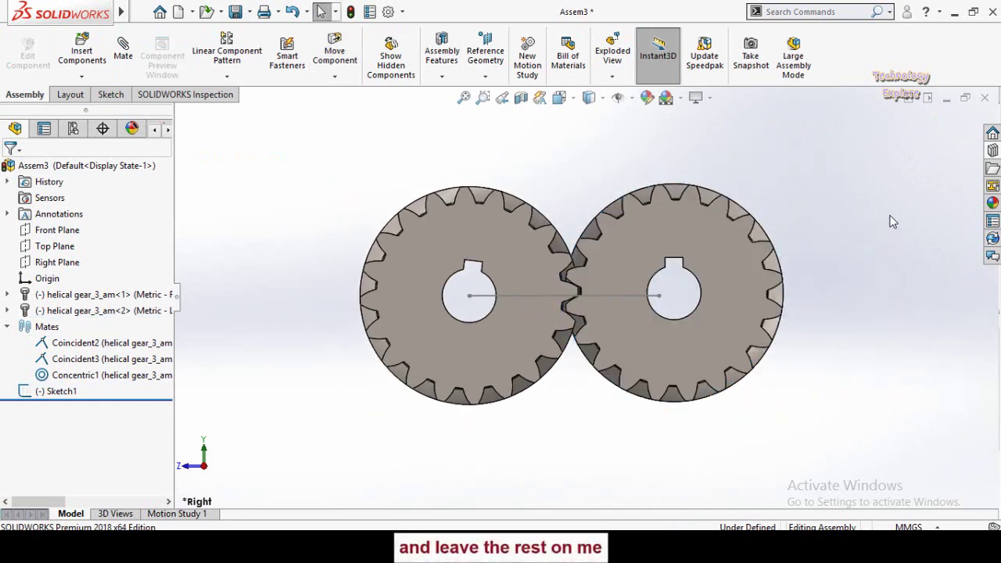
# - Edit the center-line sketch and stretch the line's free end to the left-hand gear's bore center, about 56.83 mm from the origin
pyautogui.click(658, 295)
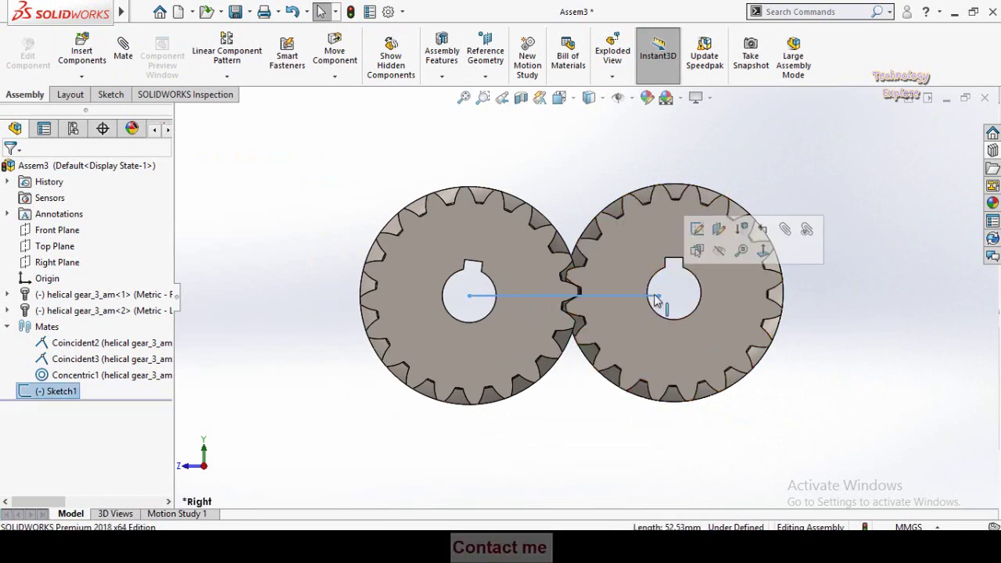
pyautogui.click(697, 230)
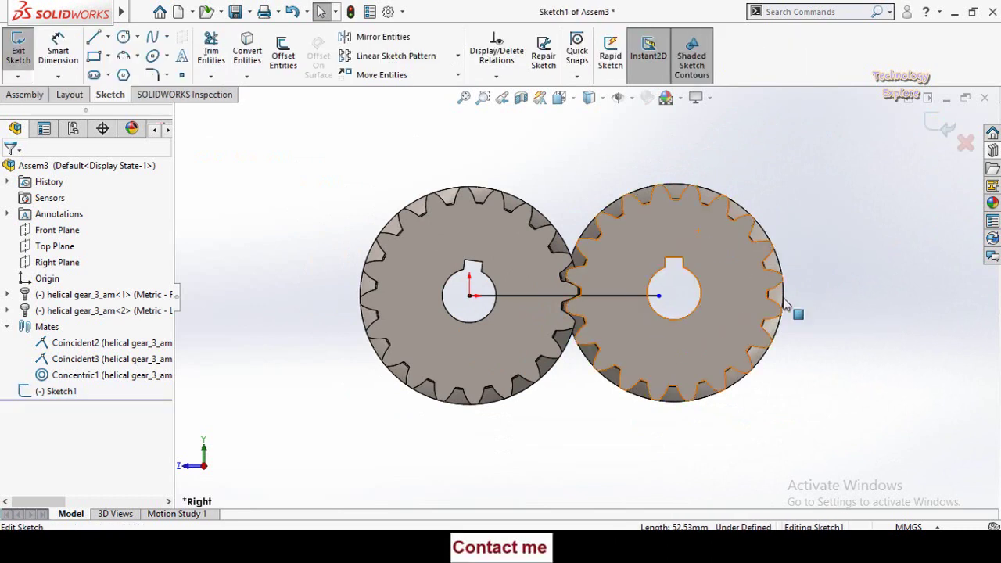
pyautogui.click(659, 297)
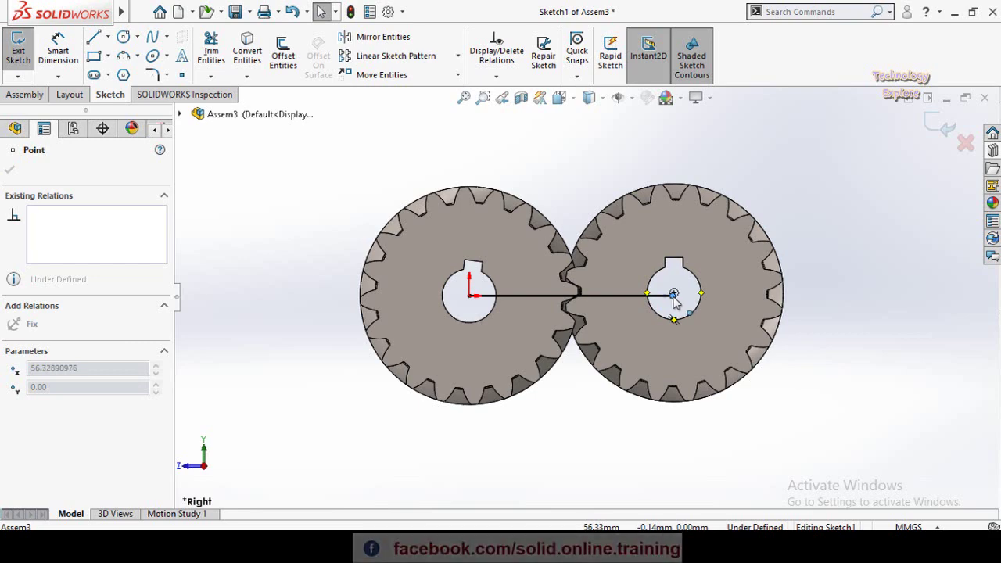
pyautogui.moveTo(676, 299); pyautogui.dragTo(675, 298)
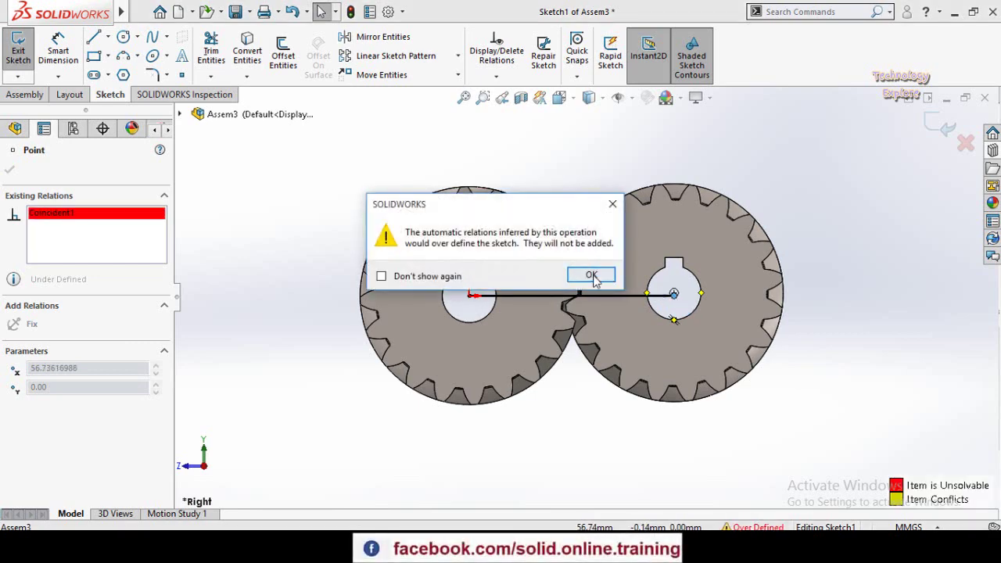
pyautogui.click(592, 276)
pyautogui.scroll(-7, 697, 296)
pyautogui.moveTo(617, 298)
pyautogui.mouseDown()
pyautogui.moveTo(545, 299)
pyautogui.moveTo(618, 289)
pyautogui.mouseUp()
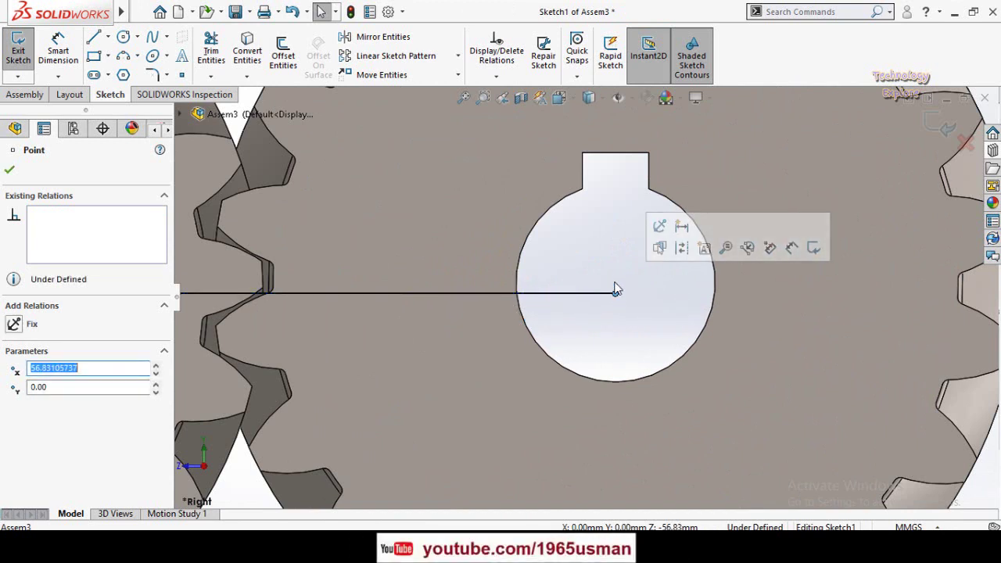
pyautogui.click(701, 342)
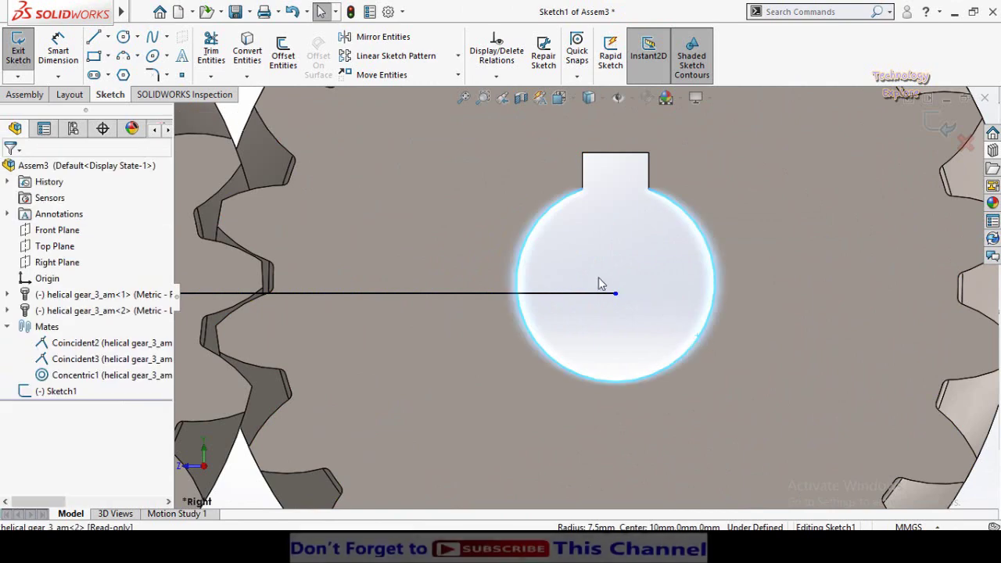
pyautogui.click(630, 313)
pyautogui.scroll(2, 633, 312)
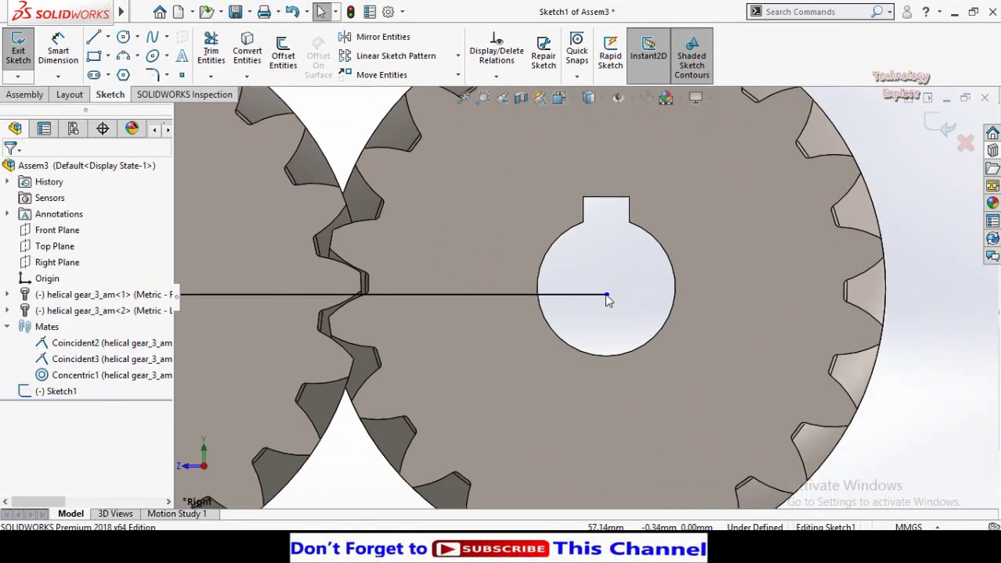
# - Add a Fix relation to the line's endpoint inside the left-hand gear's bore and exit the sketch
pyautogui.click(607, 297)
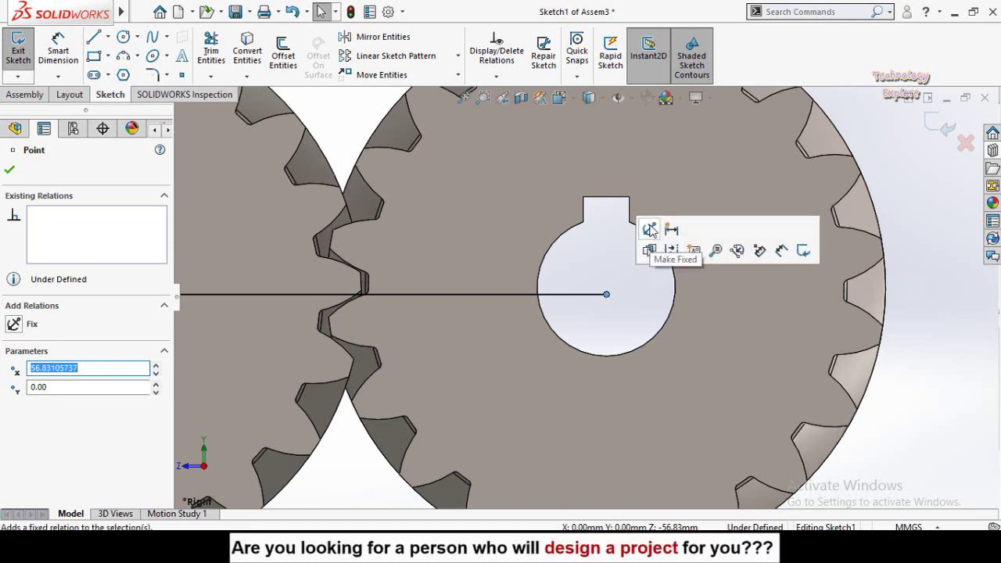
pyautogui.click(650, 229)
pyautogui.press('Escape')
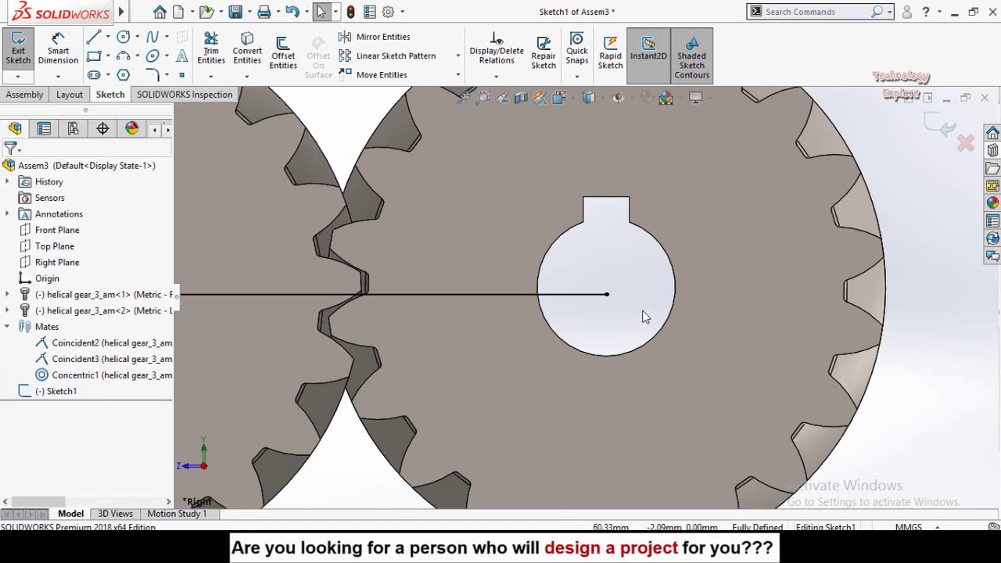
pyautogui.press('f')
pyautogui.click(939, 129)
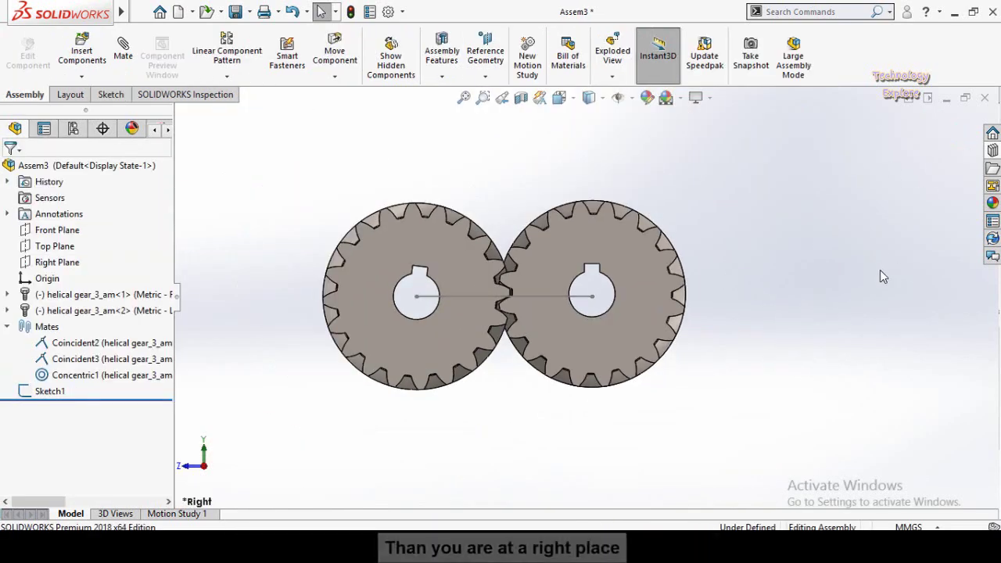
# - Add a concentric mate between the sketch line's fixed endpoint and the bore of the left-hand gear
pyautogui.moveTo(582, 298); pyautogui.dragTo(618, 333, button='middle')
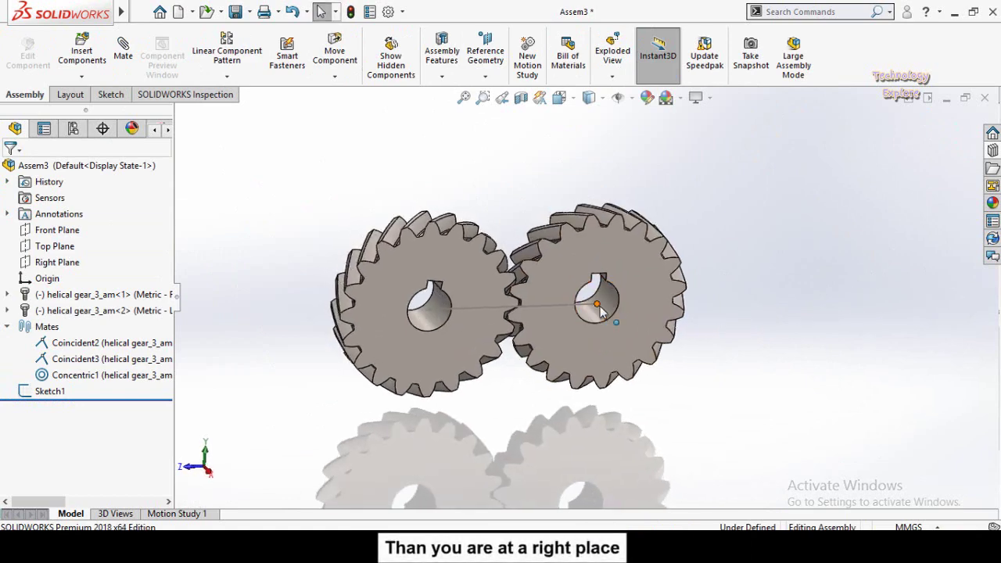
pyautogui.click(600, 306)
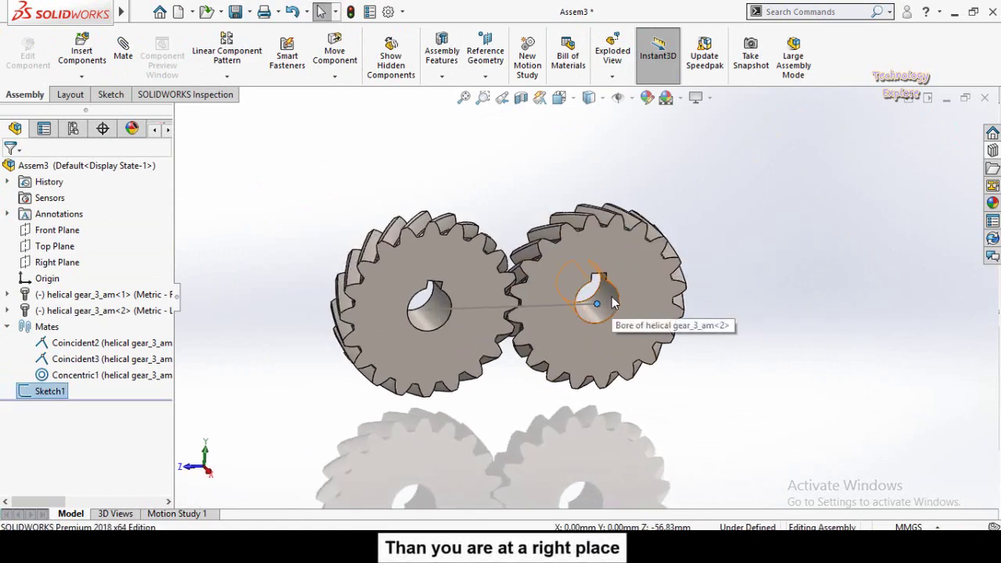
pyautogui.click(612, 304)
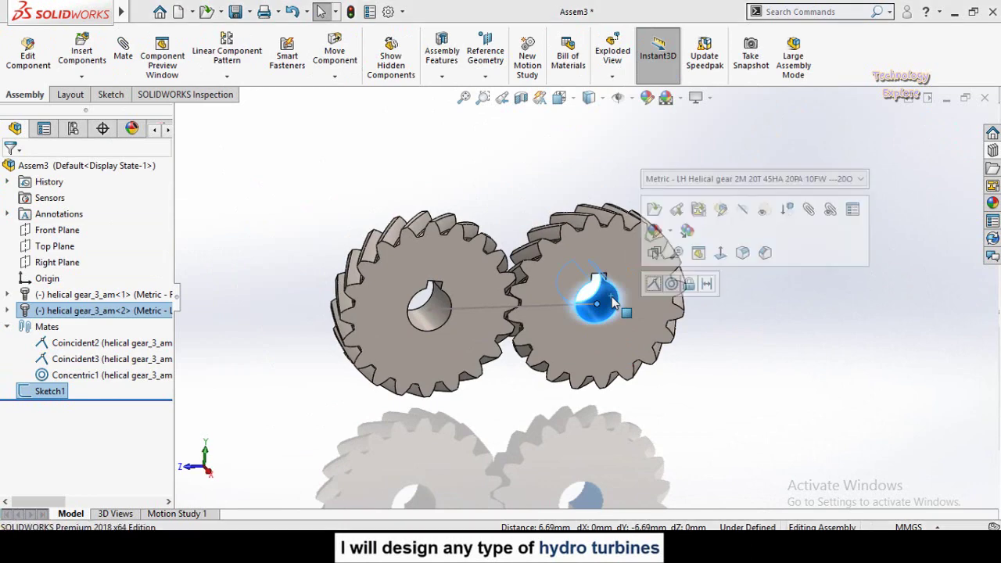
pyautogui.click(672, 286)
# - Mate the right-hand gear's bore concentric with the sketch line's endpoint and rotate that gear slightly until its teeth mesh with the left-hand gear
pyautogui.press('f')
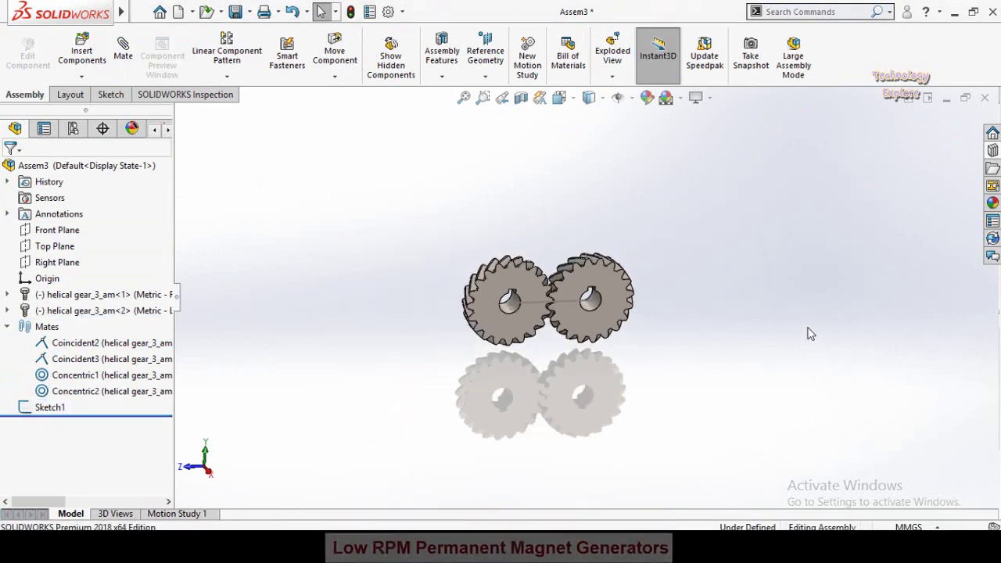
pyautogui.scroll(-3, 516, 313)
pyautogui.press('space')
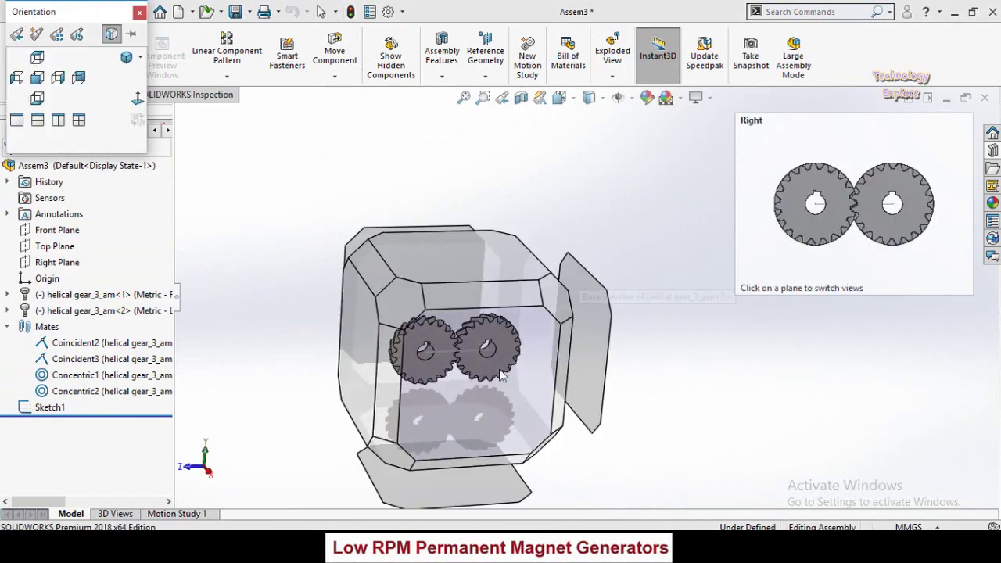
pyautogui.click(503, 395)
pyautogui.scroll(-3, 611, 336)
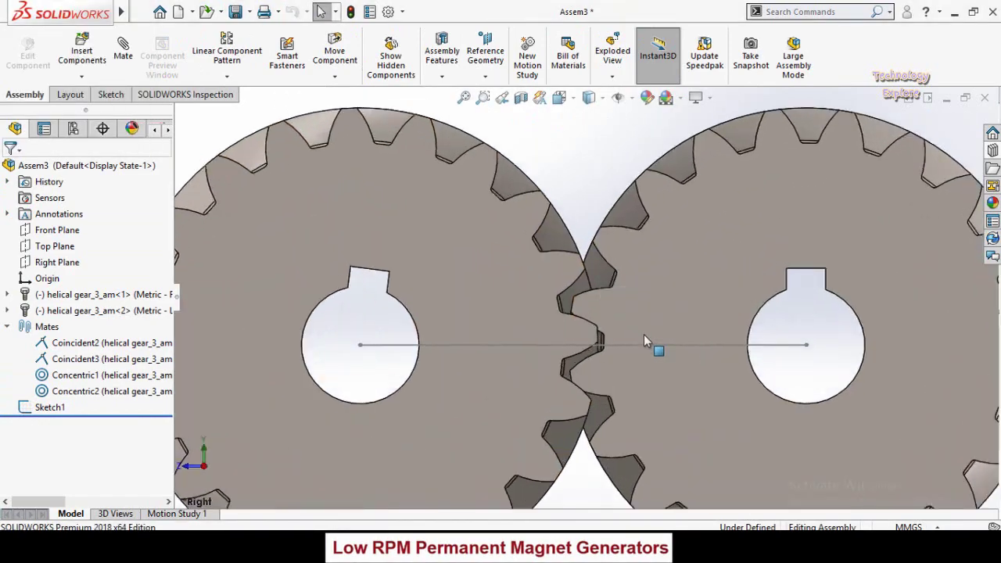
pyautogui.scroll(3, 644, 334)
pyautogui.click(616, 288)
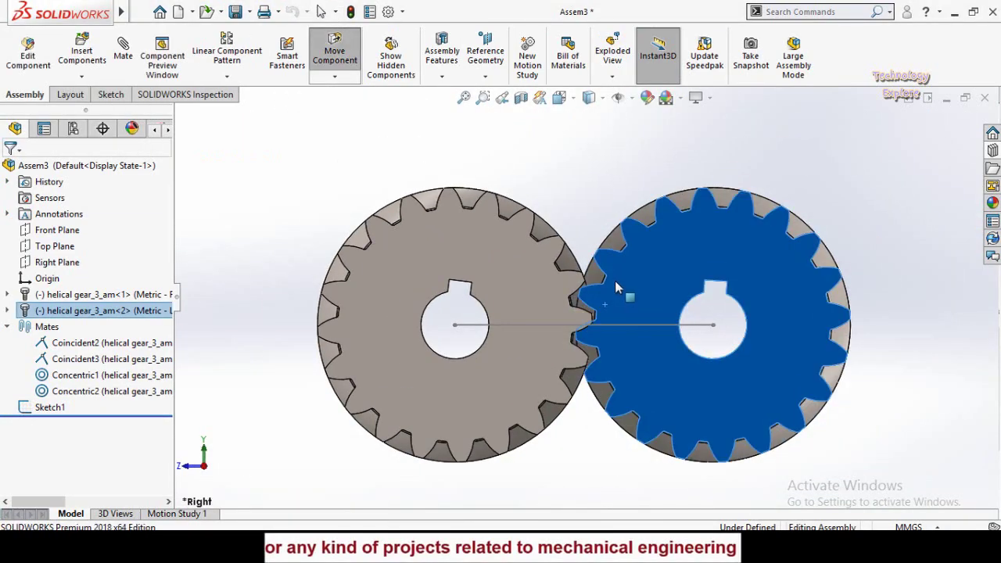
pyautogui.moveTo(616, 284); pyautogui.dragTo(616, 286)
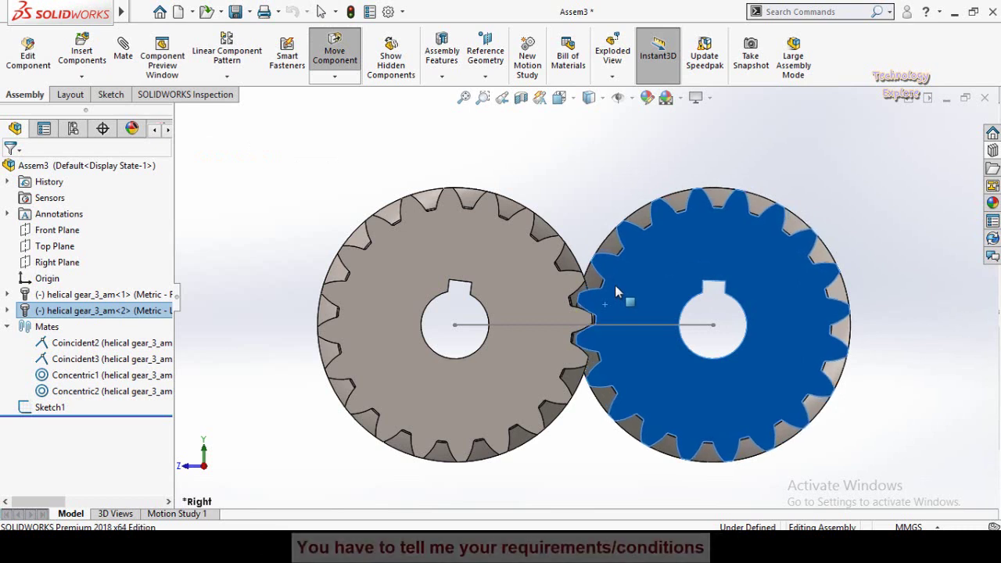
pyautogui.press('Escape')
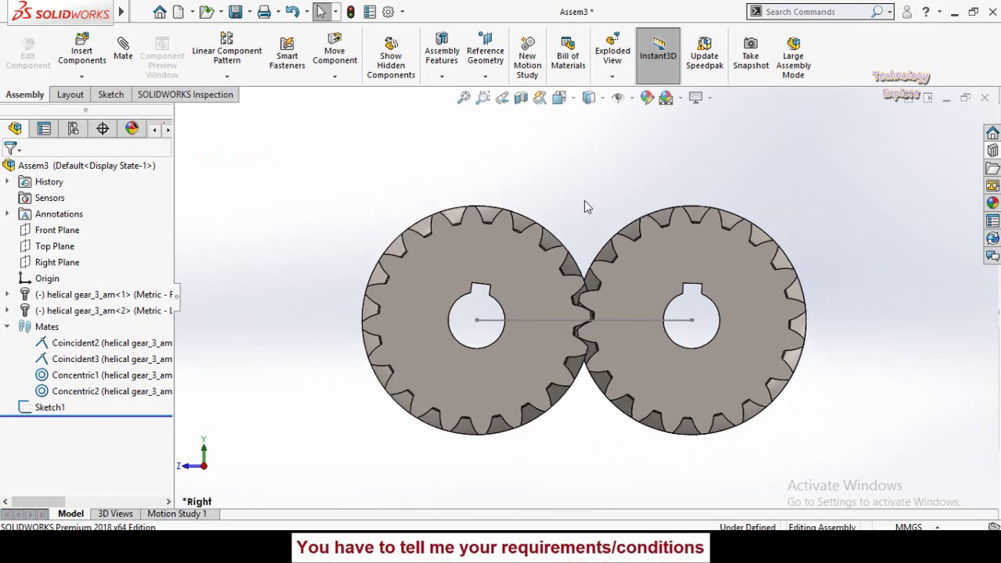
# - Hide the center-line sketch that runs between the two gear bores
pyautogui.scroll(5, 566, 227)
pyautogui.moveTo(566, 228); pyautogui.dragTo(547, 293, button='middle')
pyautogui.scroll(-6, 551, 282)
pyautogui.scroll(3, 630, 348)
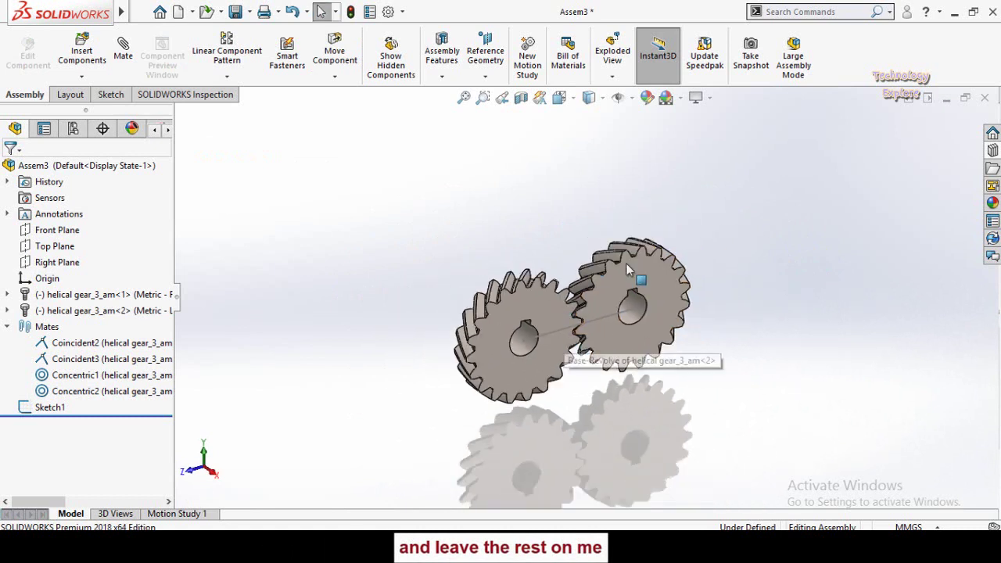
pyautogui.click(601, 327)
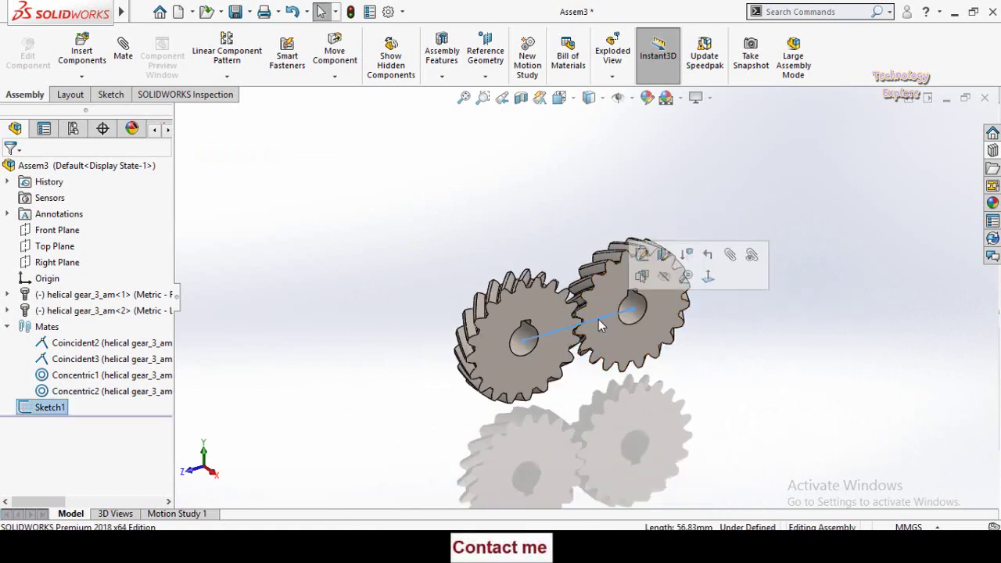
pyautogui.click(665, 276)
pyautogui.moveTo(483, 243); pyautogui.dragTo(600, 352, button='middle')
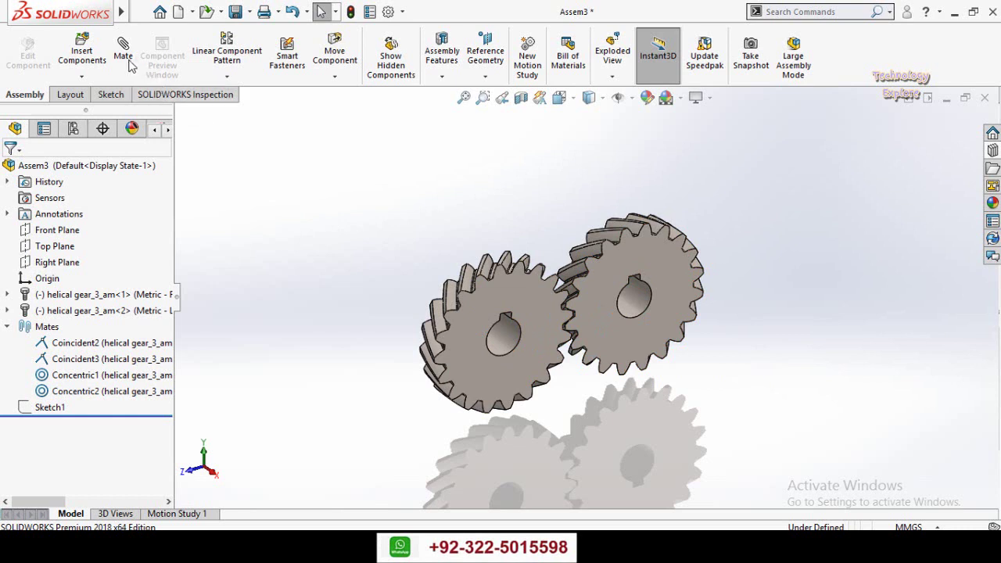
# - Start a mechanical Gear mate between the bore faces of the left-hand and right-hand helical gears
pyautogui.scroll(-6, 3, 353)
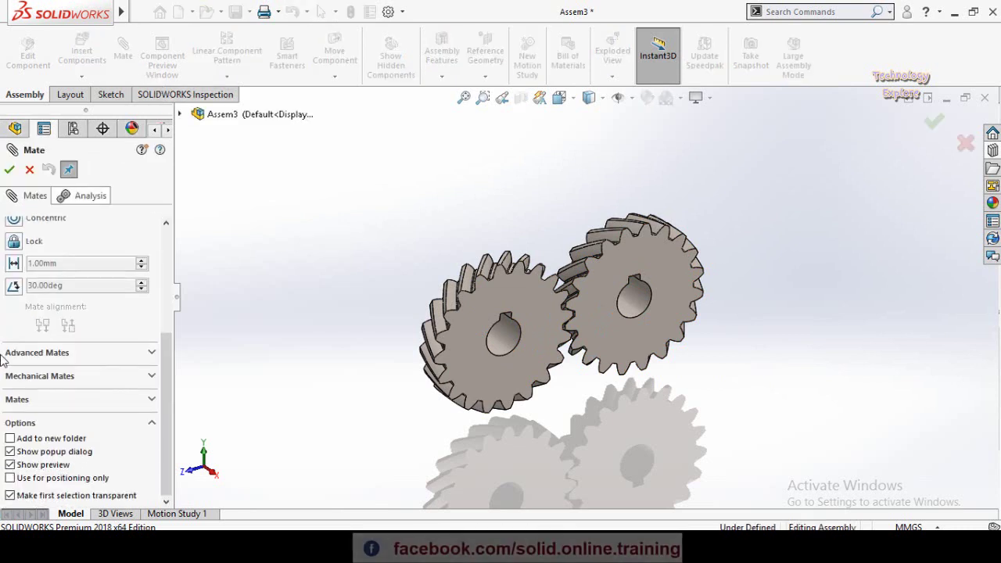
pyautogui.click(29, 376)
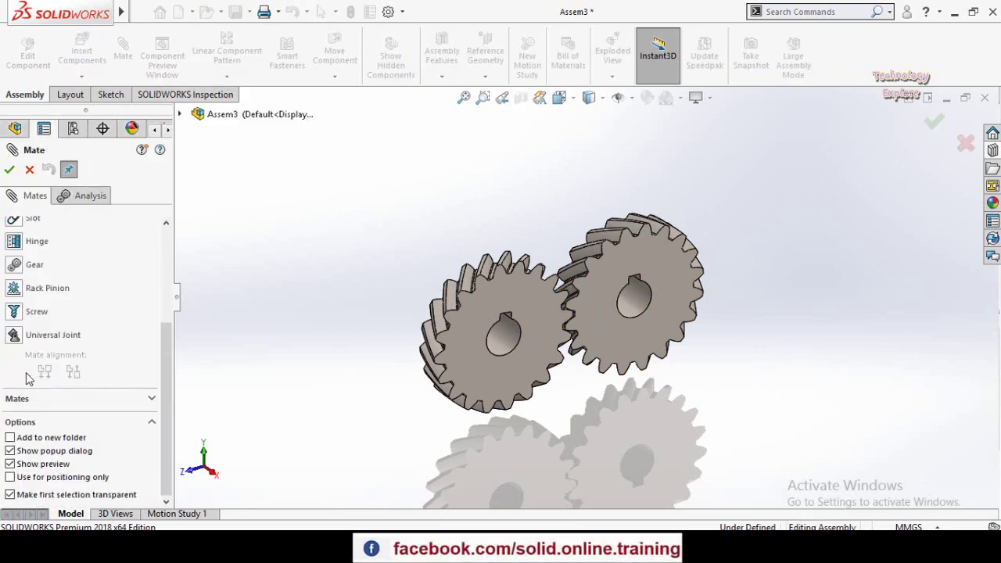
pyautogui.scroll(2, 4, 354)
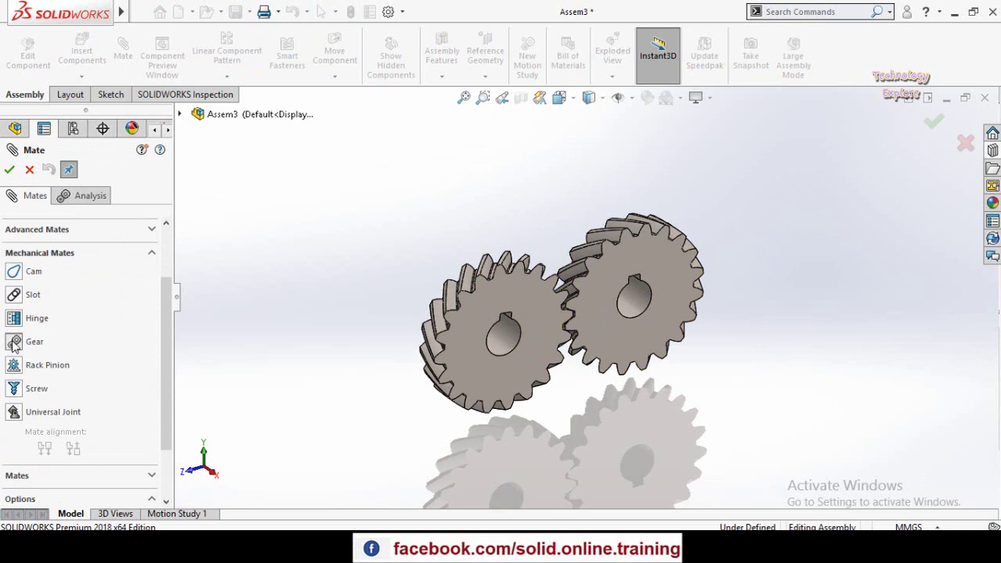
pyautogui.click(13, 346)
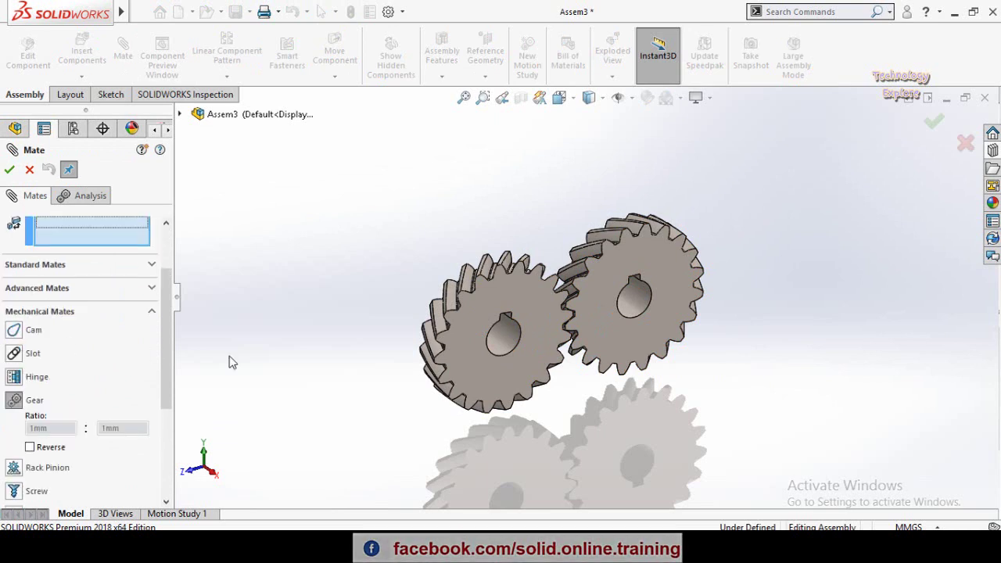
pyautogui.click(500, 340)
pyautogui.click(637, 299)
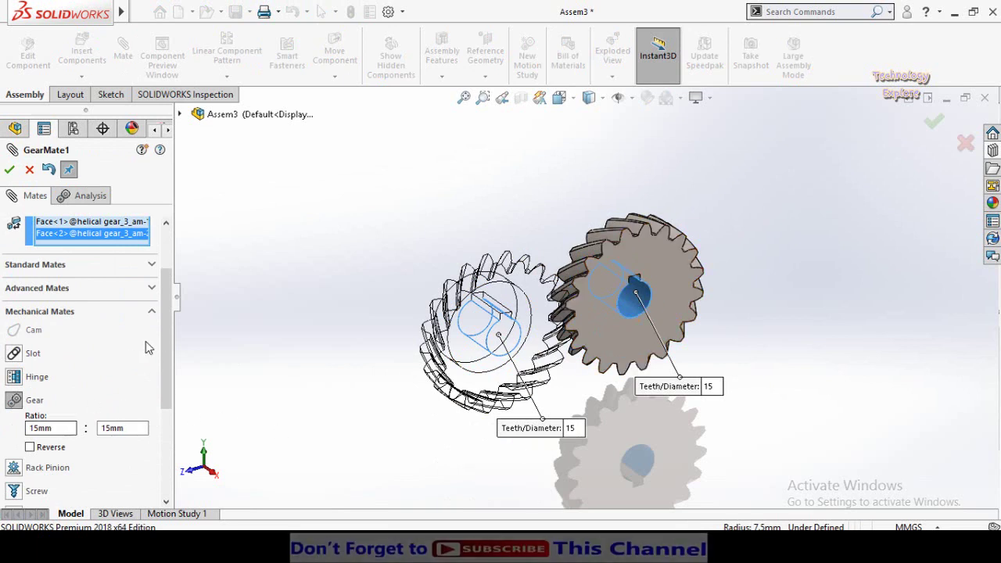
# - Set the gear mate's ratio to 1 mm : 1 mm without reversing it, then accept the mate and finish mating
pyautogui.scroll(-3, 166, 375)
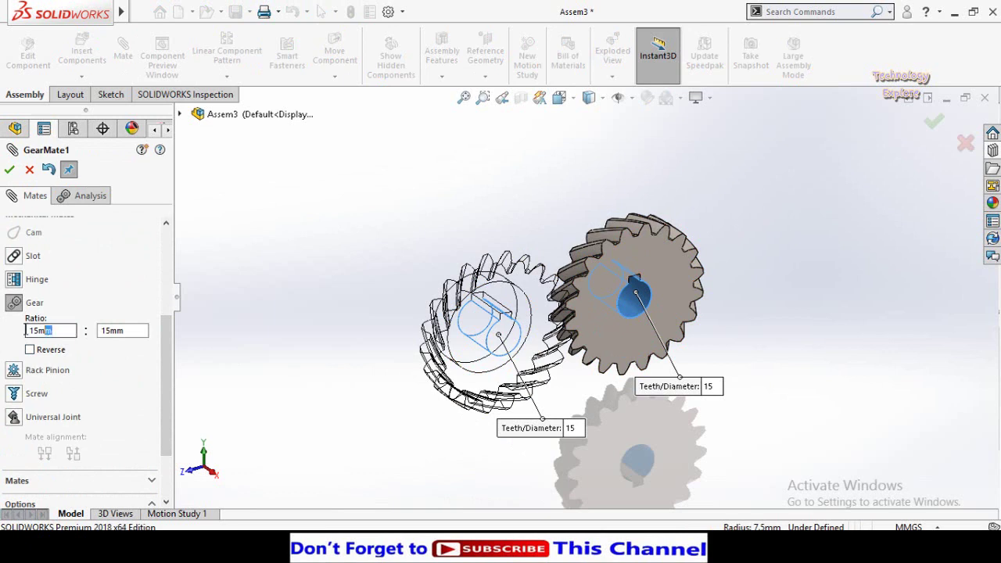
pyautogui.write('1')
pyautogui.press('Tab')
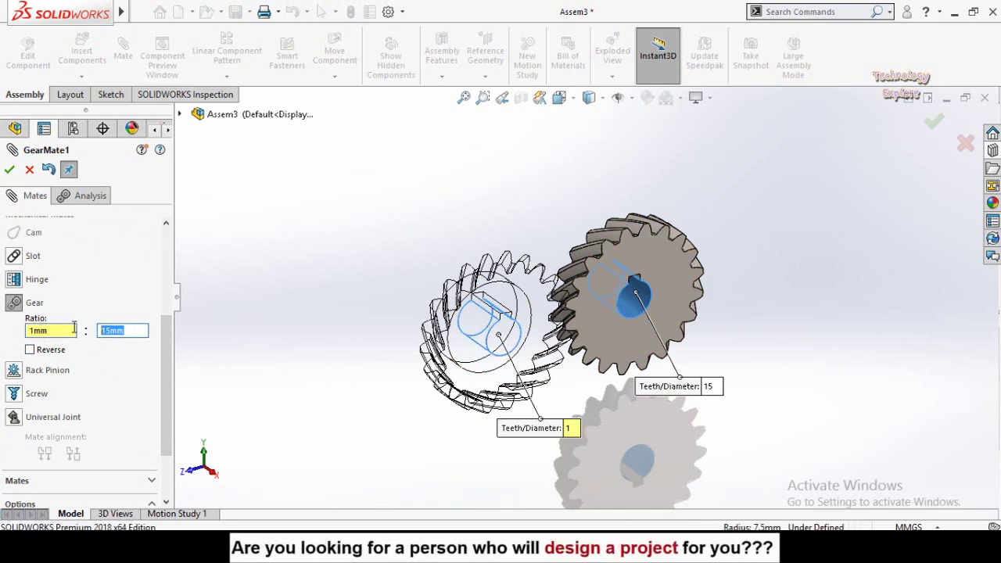
pyautogui.press('Tab')
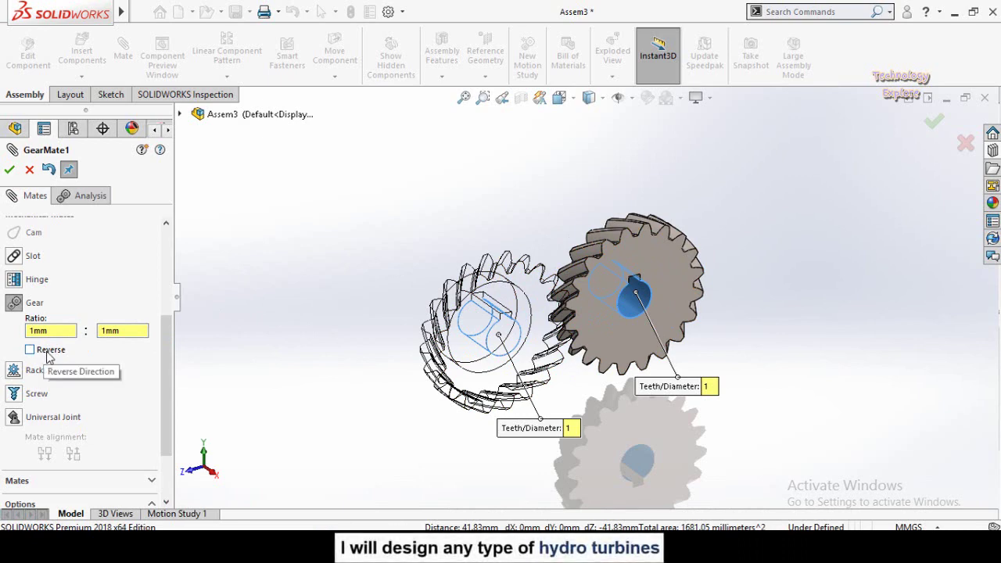
pyautogui.click(9, 172)
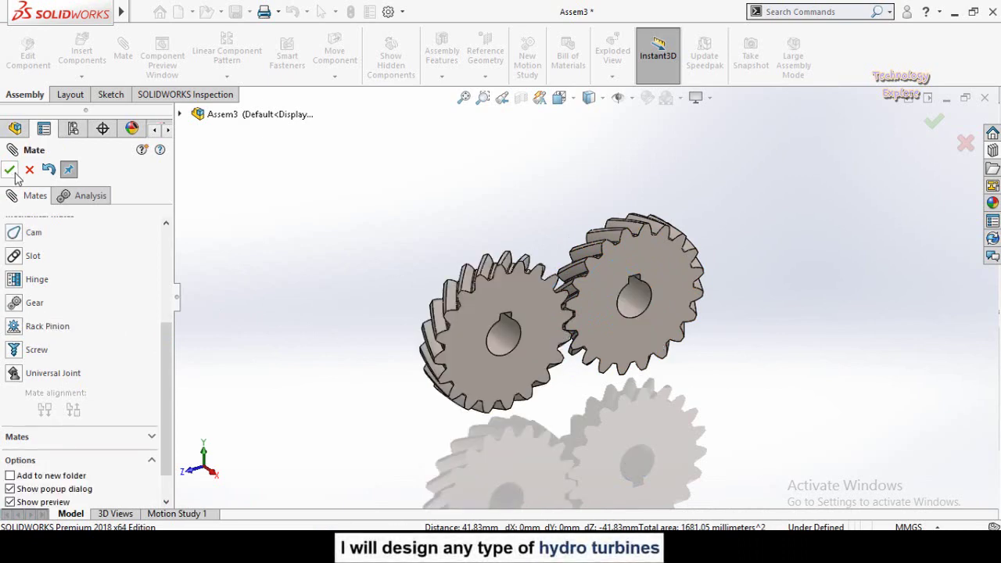
pyautogui.click(9, 173)
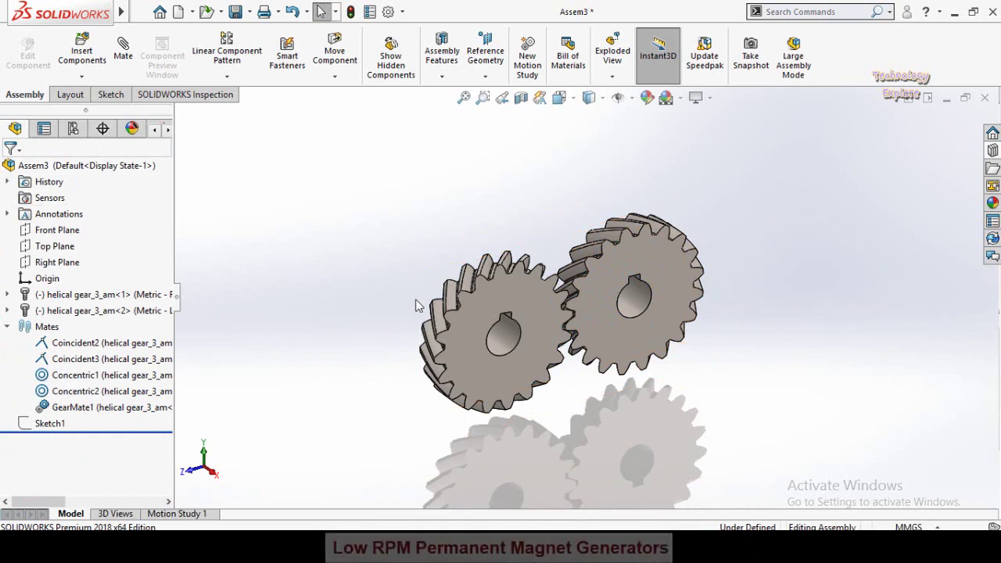
# - Rotate the left-hand gear around its bore to check how the gear mate drives the right-hand gear
pyautogui.moveTo(468, 300); pyautogui.dragTo(485, 344)
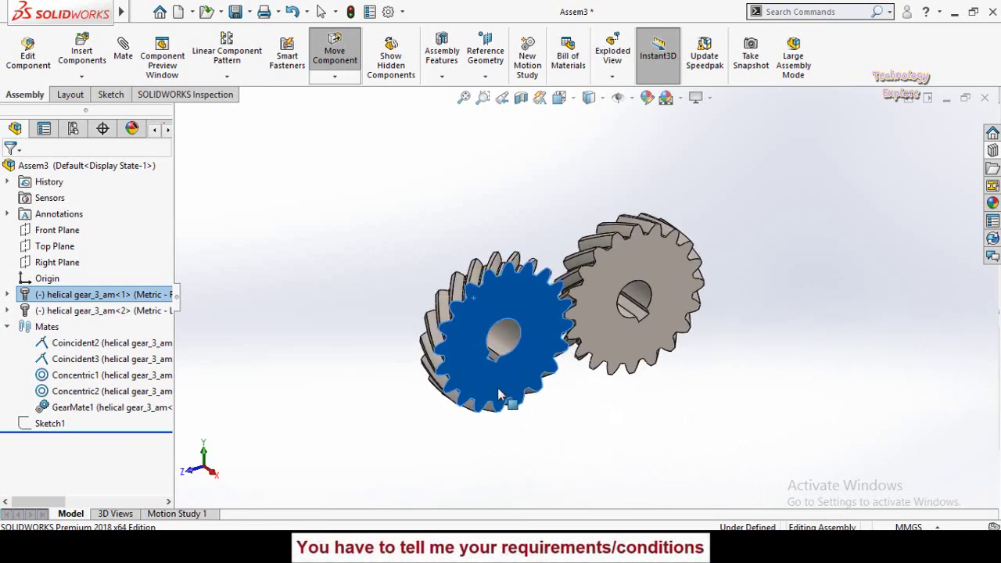
pyautogui.click(347, 353)
pyautogui.moveTo(348, 349); pyautogui.dragTo(547, 437, button='middle')
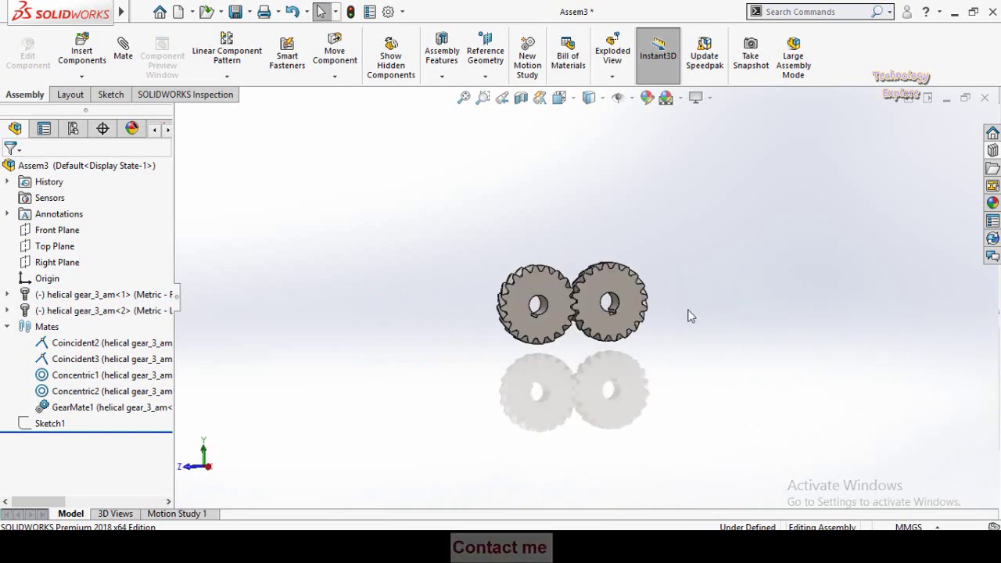
pyautogui.scroll(-2, 689, 316)
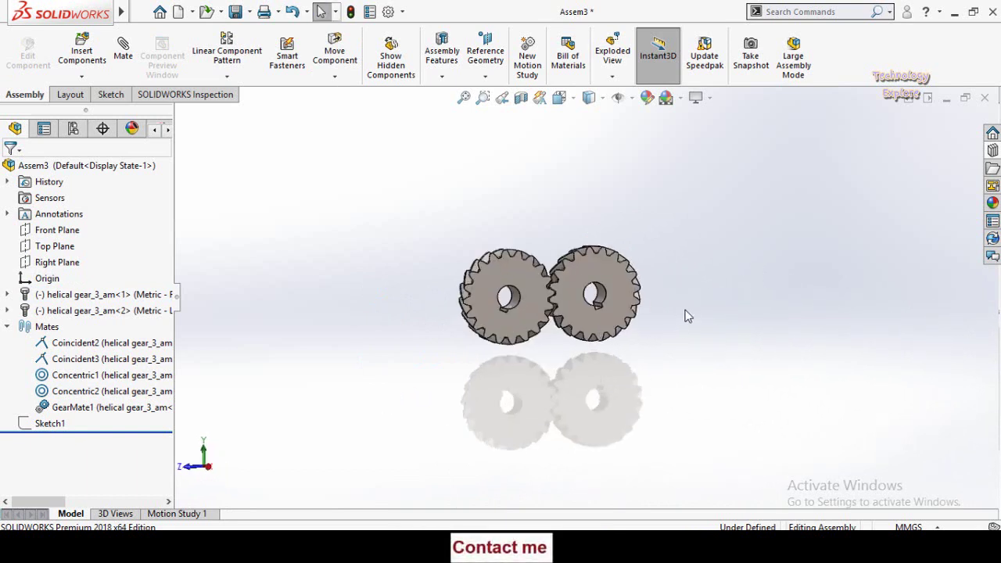
# - Close the helical gear assembly and create a new assembly document
pyautogui.click(985, 97)
pyautogui.click(299, 245)
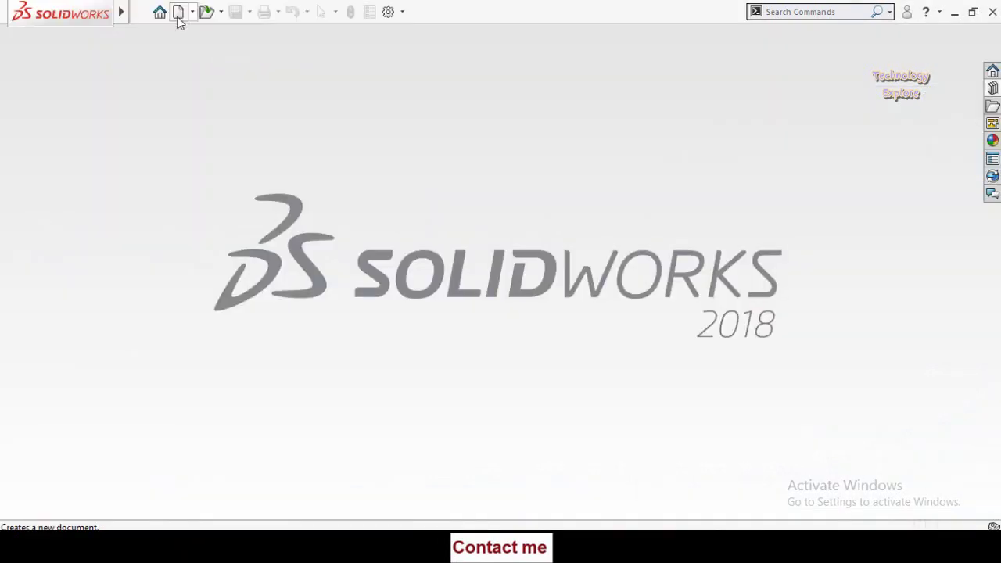
pyautogui.click(178, 14)
pyautogui.doubleClick(456, 197)
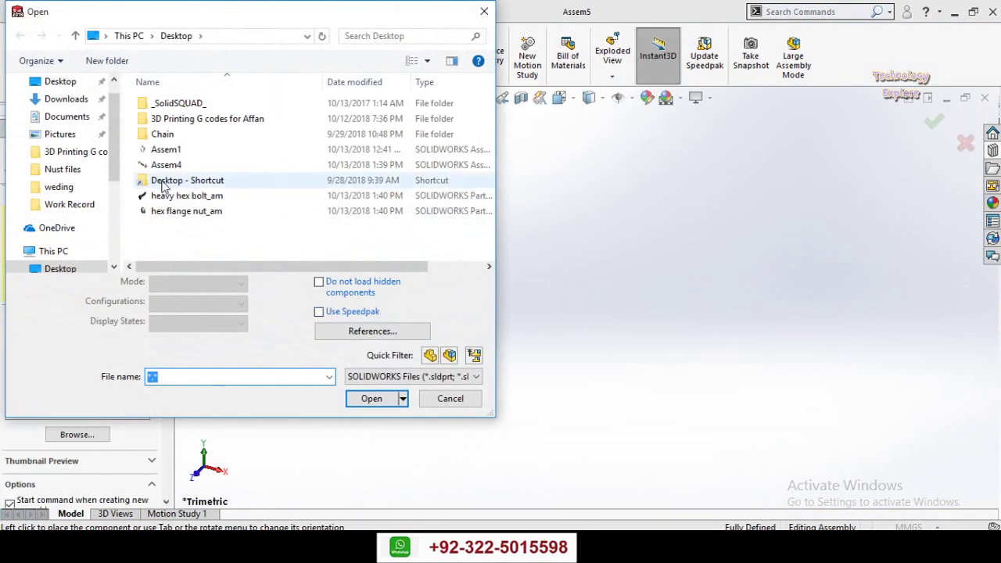
# - Insert heavy hex bolt_am and hex flange nut_am from the Desktop, placing the nut beyond the bolt's threaded end
pyautogui.click(186, 197)
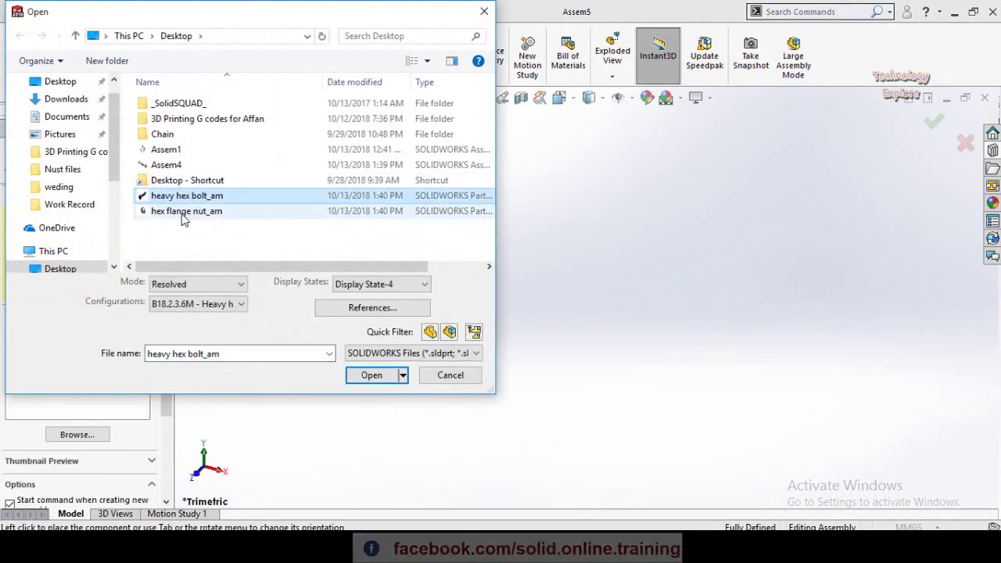
pyautogui.keyDown('shift'); pyautogui.click(188, 212); pyautogui.keyUp('shift')
pyautogui.click(368, 400)
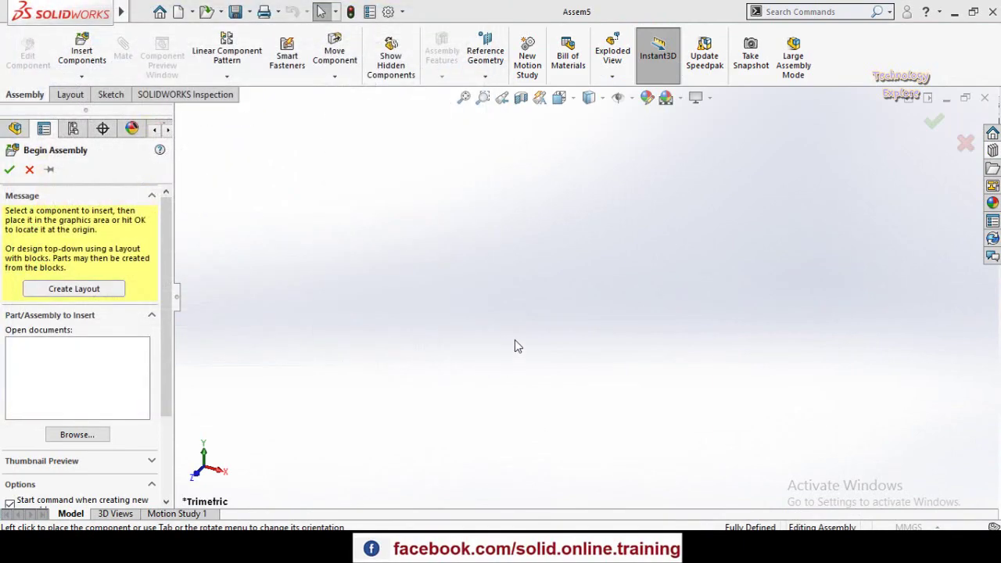
pyautogui.click(520, 356)
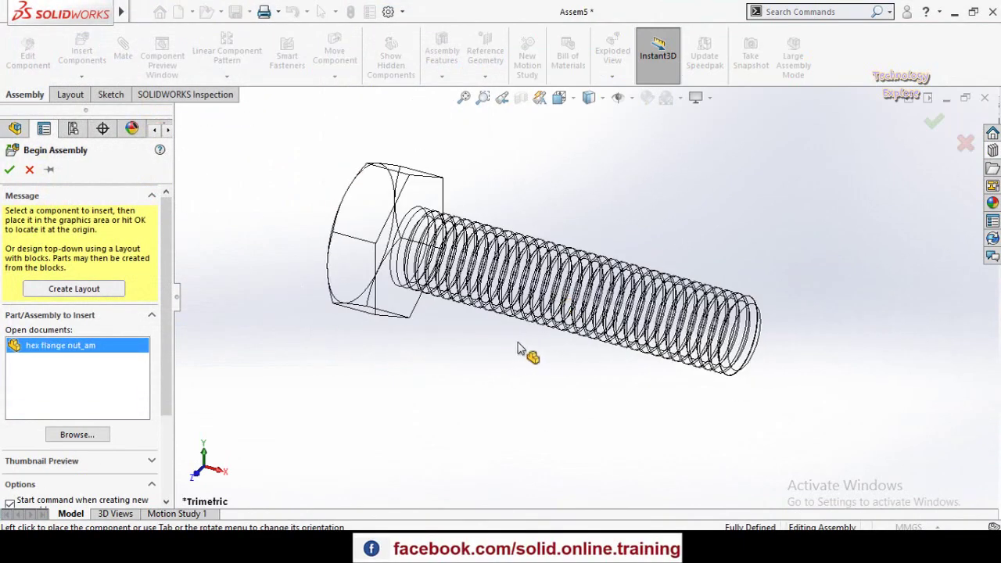
pyautogui.scroll(3, 592, 381)
pyautogui.click(739, 309)
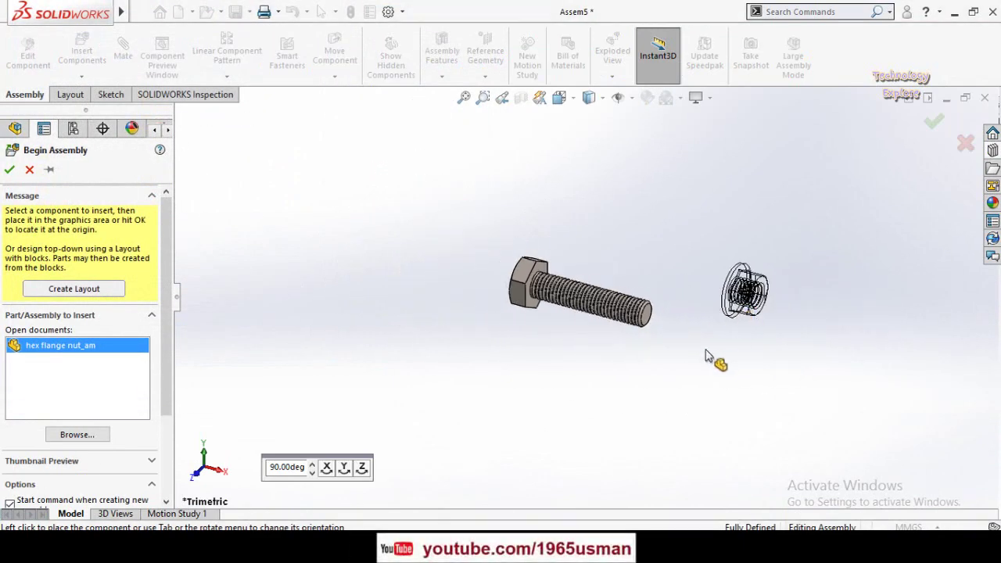
pyautogui.scroll(-2, 647, 285)
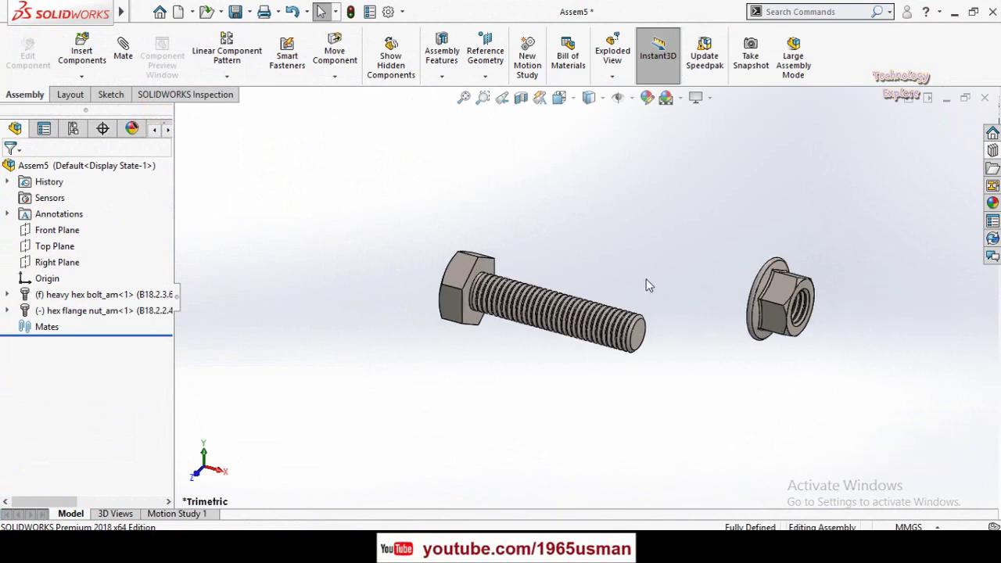
# - Open the heavy hex bolt part from the assembly in its own window
pyautogui.click(459, 278)
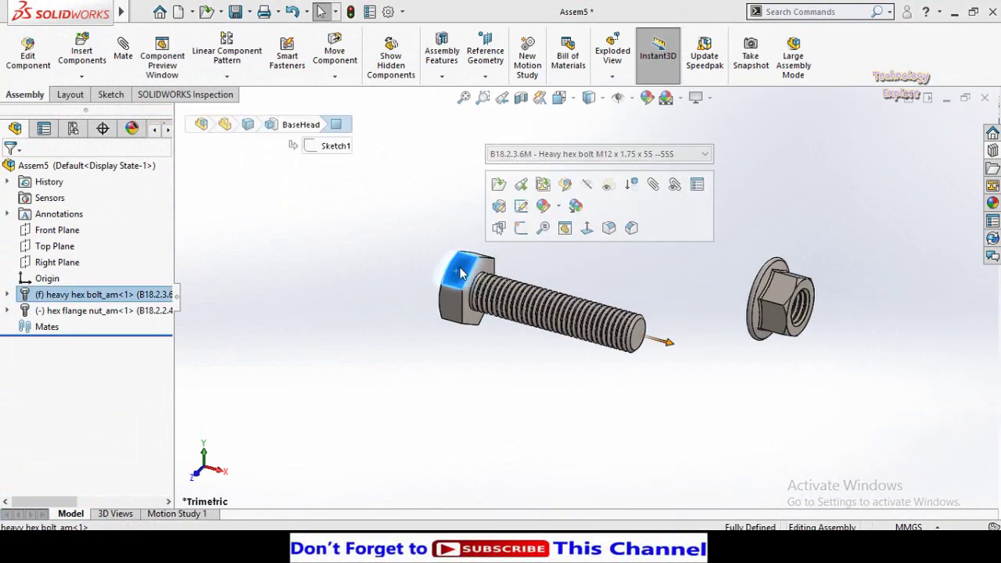
pyautogui.click(481, 373)
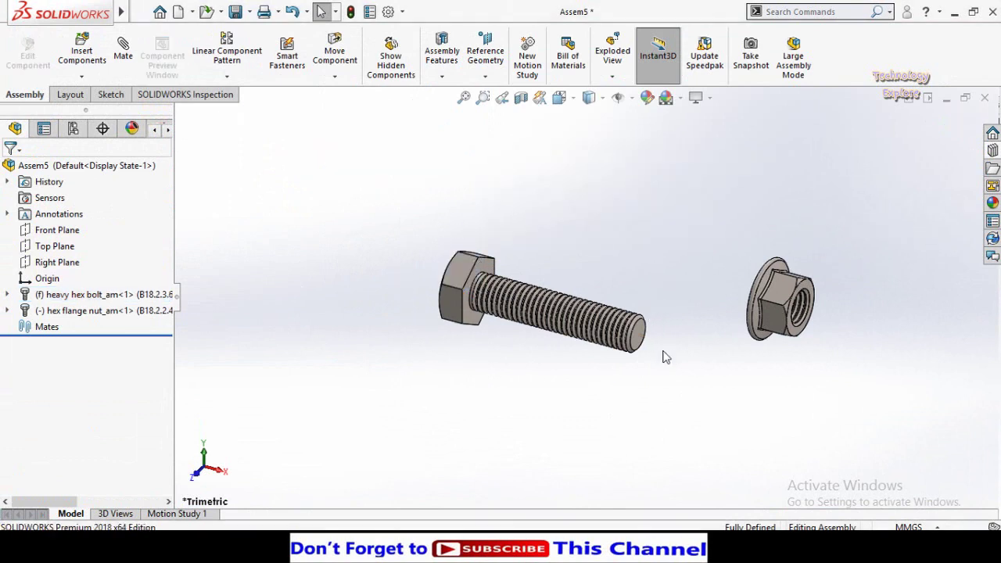
pyautogui.scroll(-1, 688, 331)
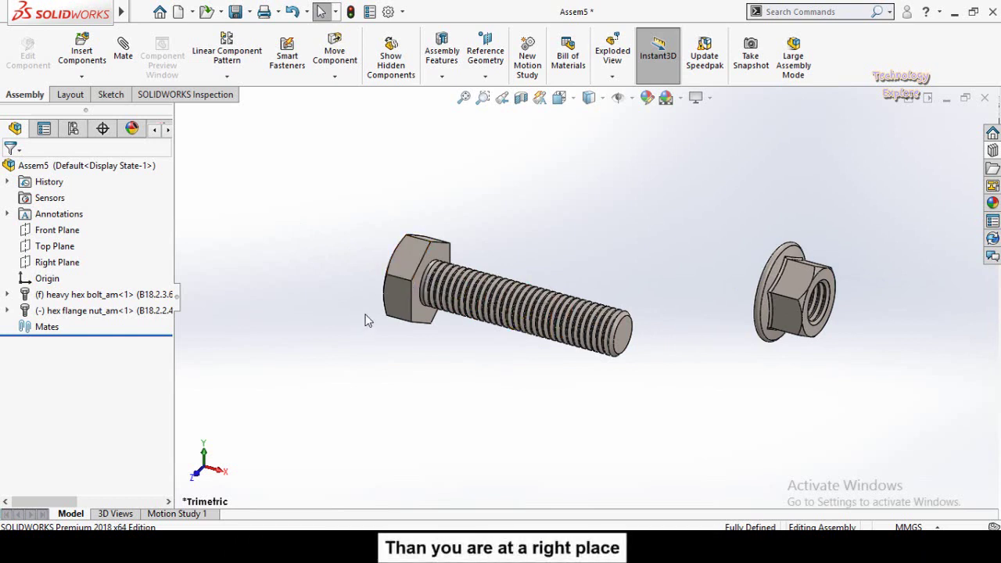
pyautogui.click(400, 267)
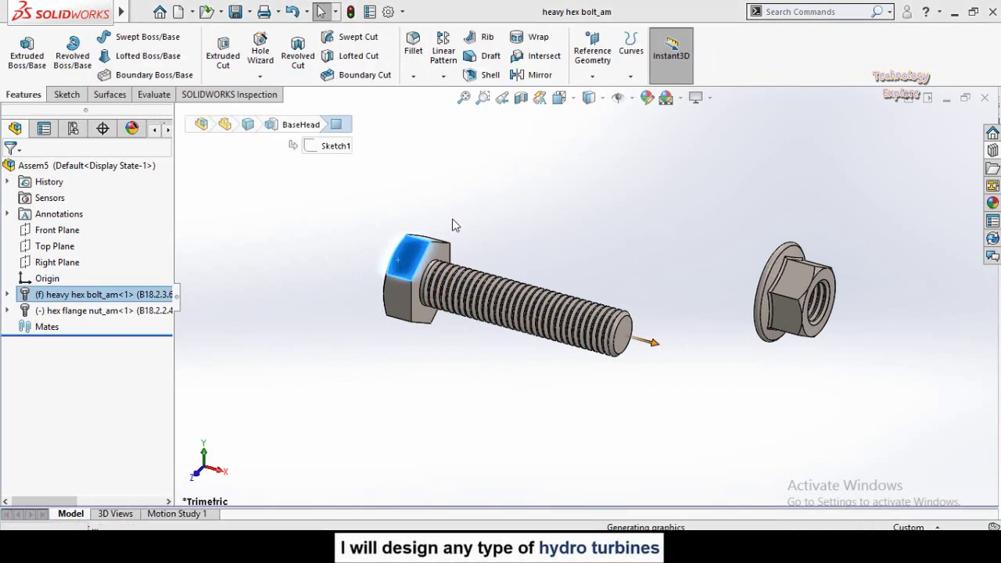
# - Create a reference axis through the bolt's shank from the cylindrical face just beneath the head
pyautogui.scroll(-3, 541, 320)
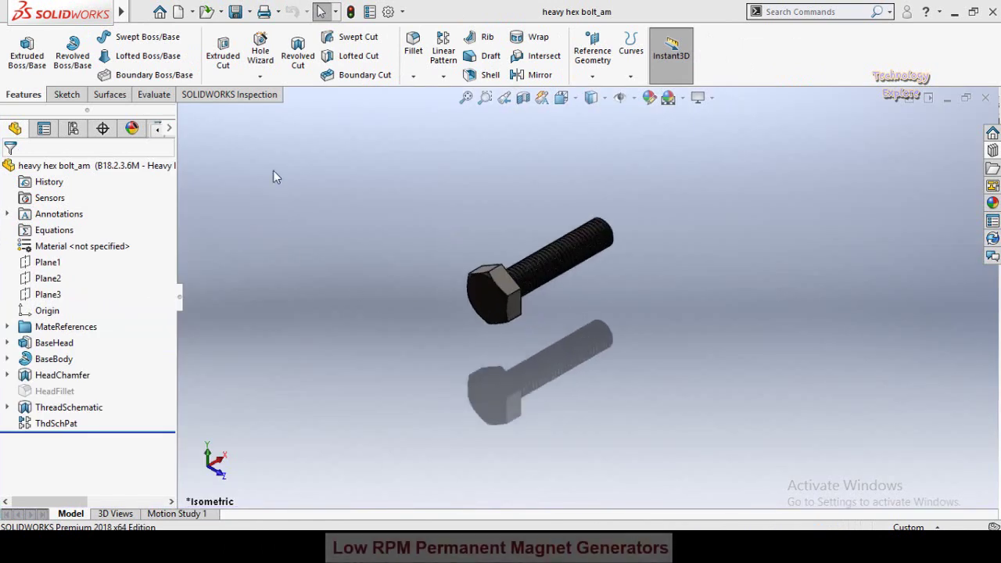
pyautogui.press('Left')
pyautogui.click(590, 60)
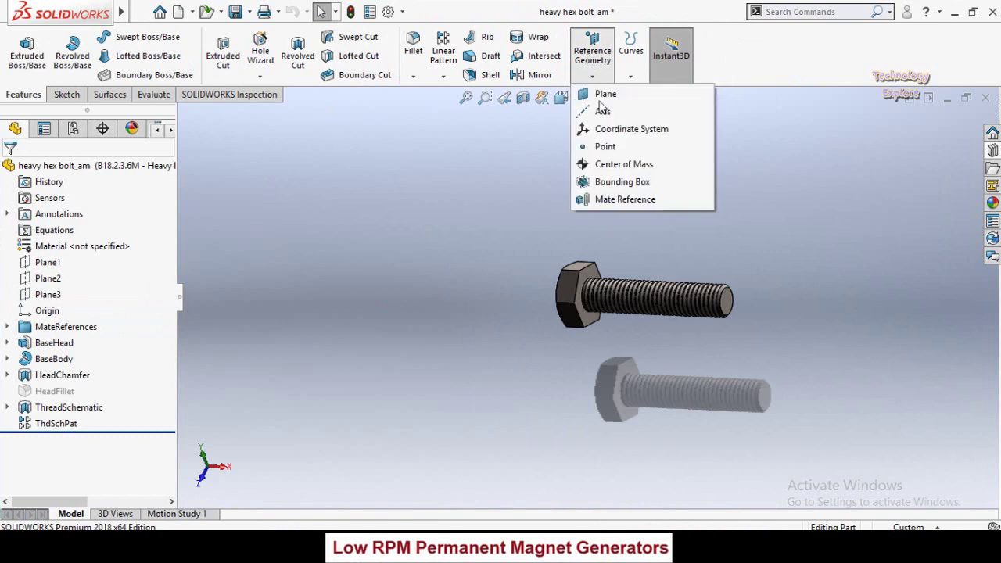
pyautogui.click(602, 114)
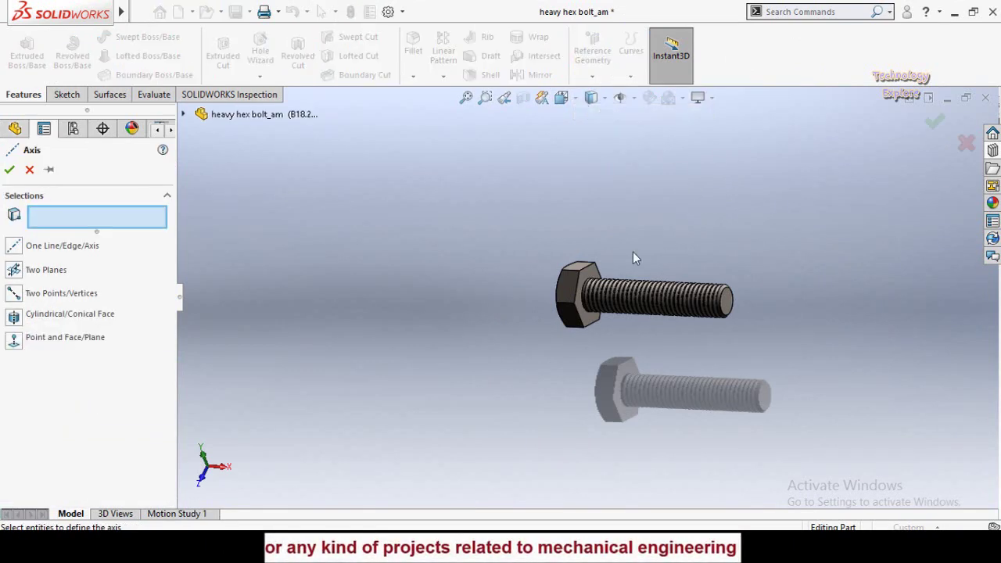
pyautogui.scroll(-3, 599, 257)
pyautogui.scroll(-5, 593, 291)
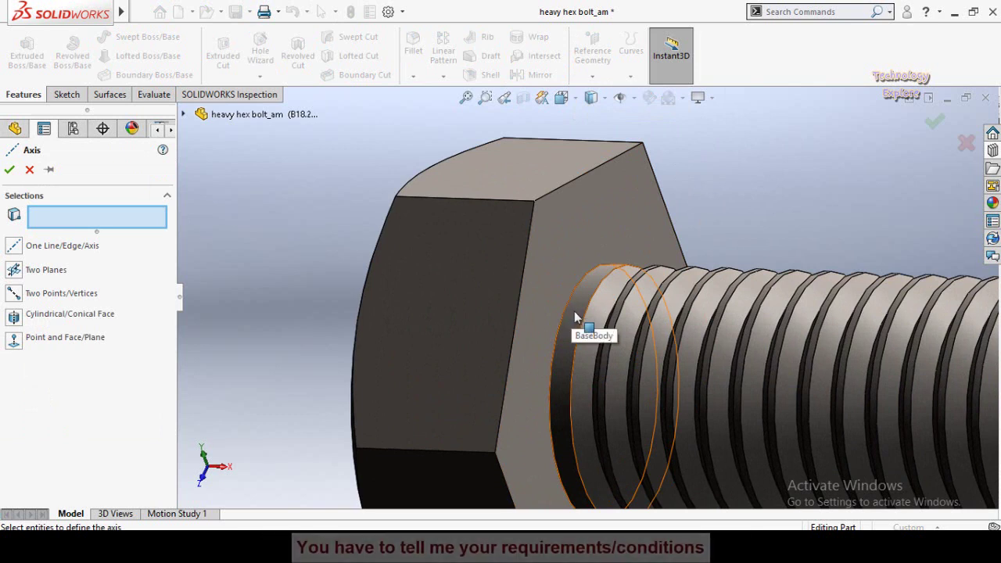
pyautogui.click(576, 323)
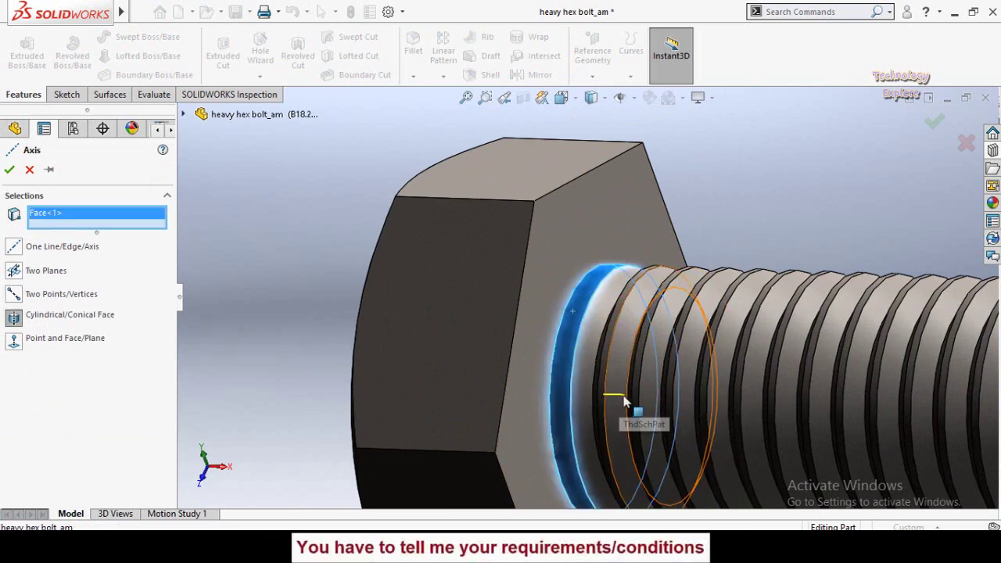
pyautogui.click(8, 170)
# - Extend the new axis line beyond the bolt's threaded end
pyautogui.scroll(5, 655, 360)
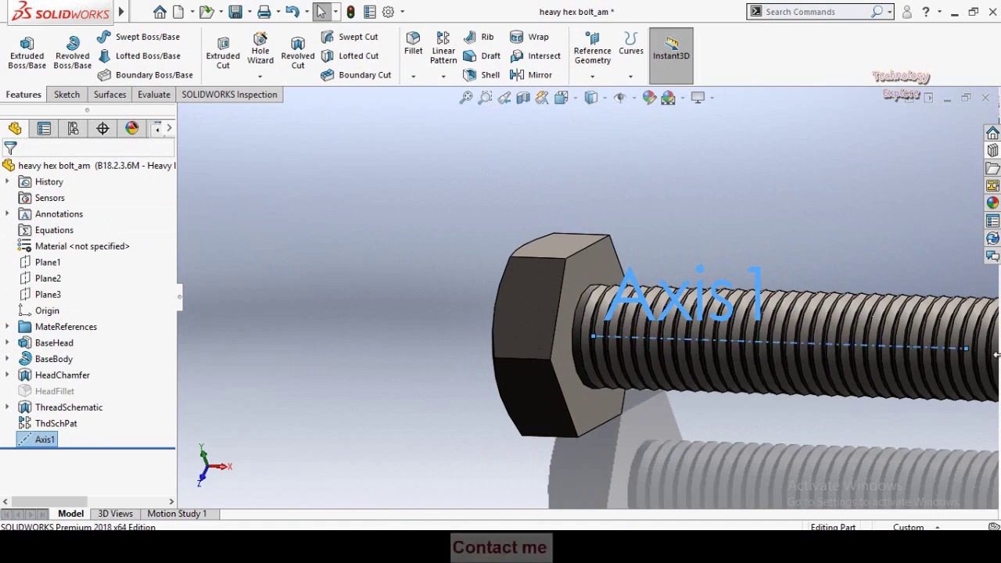
pyautogui.scroll(5, 827, 384)
pyautogui.scroll(-4, 744, 345)
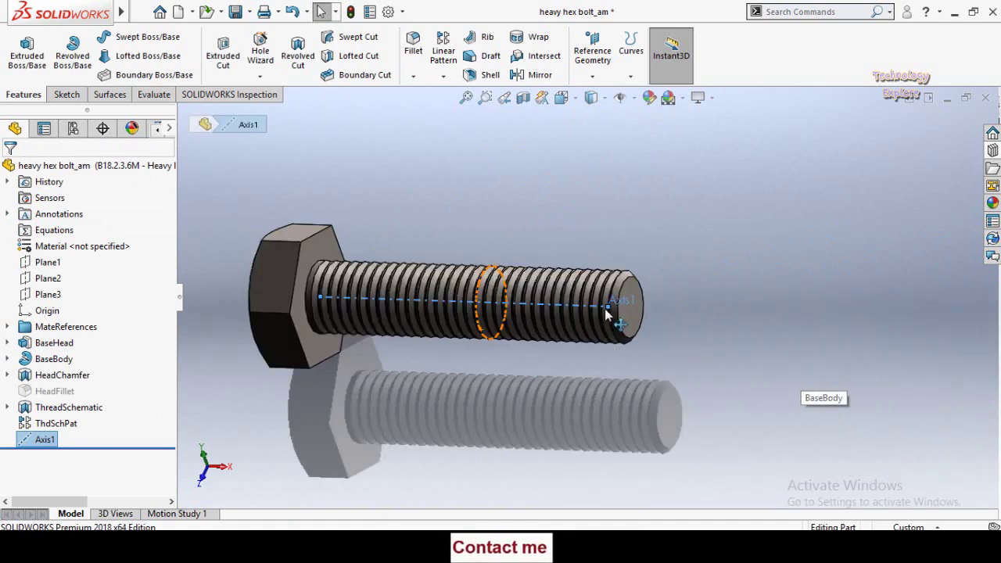
pyautogui.moveTo(607, 307); pyautogui.dragTo(674, 308)
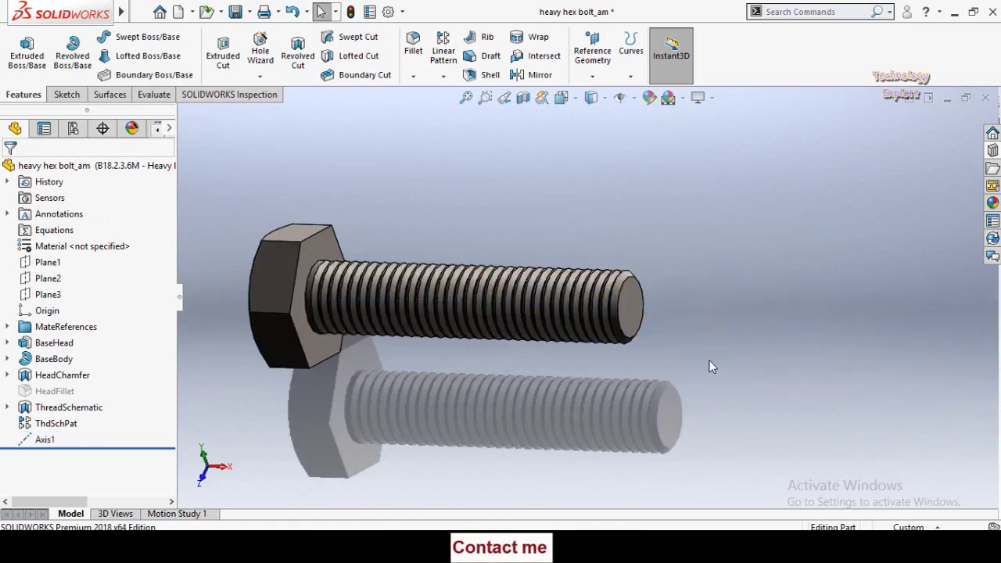
pyautogui.scroll(5, 709, 366)
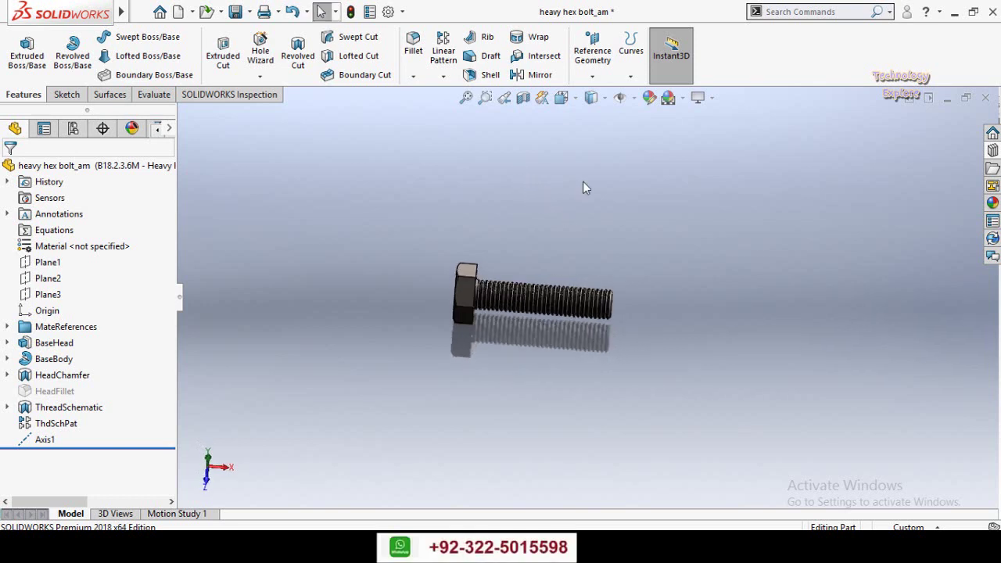
# - Turn on axis visibility in the heavy hex bolt part
pyautogui.scroll(-1, 594, 118)
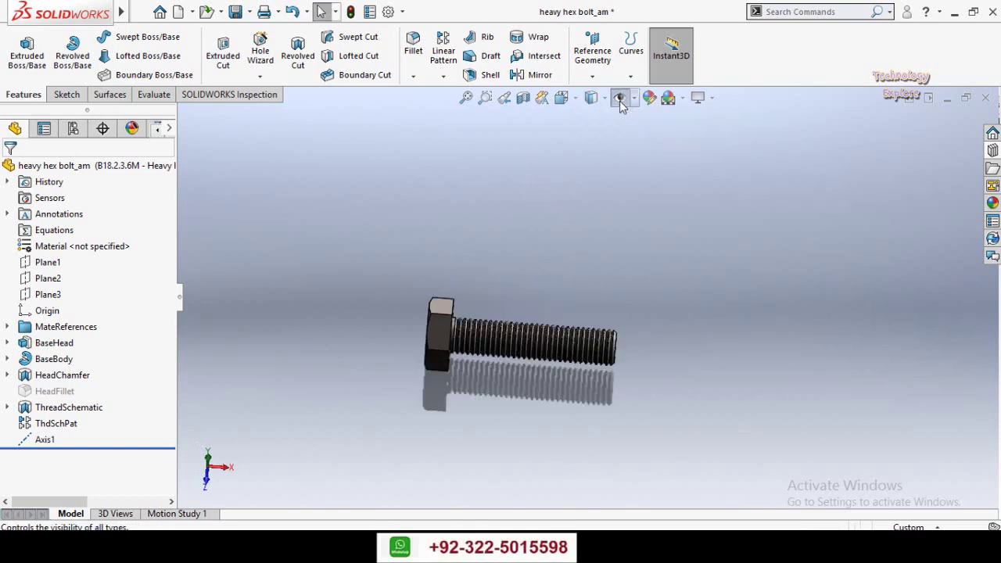
pyautogui.click(634, 98)
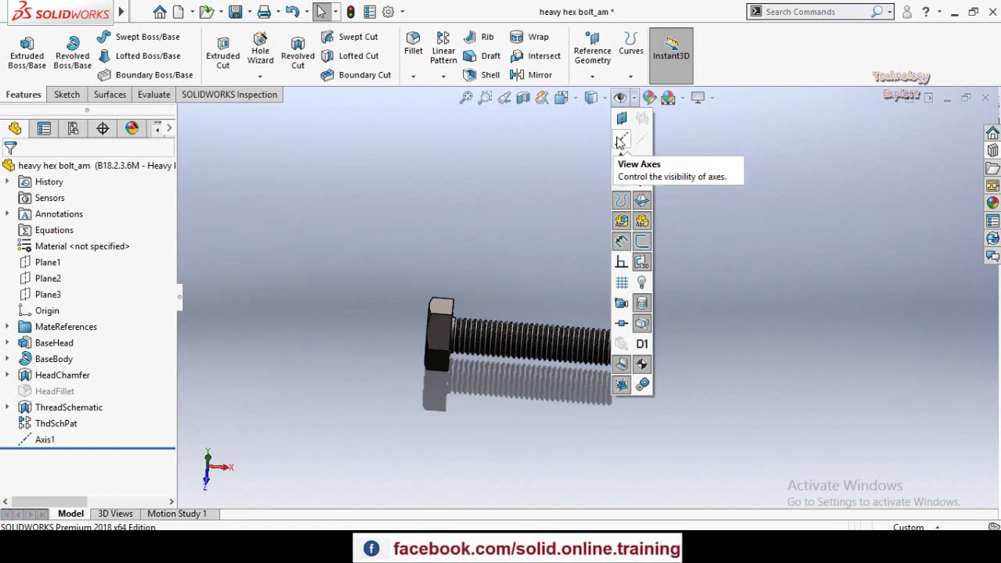
pyautogui.click(622, 141)
pyautogui.moveTo(775, 229)
pyautogui.mouseDown(button='middle')
pyautogui.moveTo(755, 228)
pyautogui.moveTo(766, 246)
pyautogui.mouseUp(button='middle')
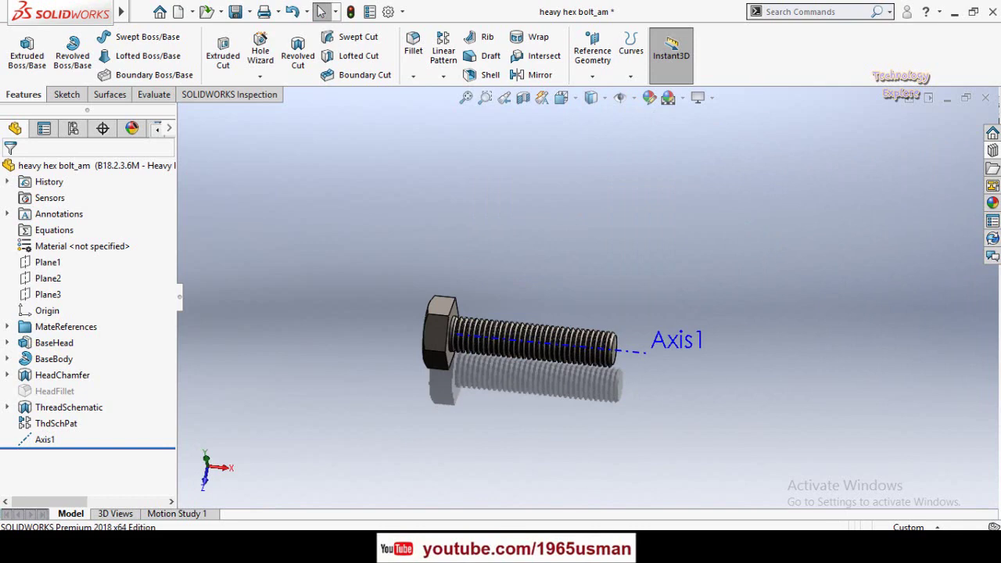
# - Return to the Assem5 assembly and show axes there as well
pyautogui.click(459, 474)
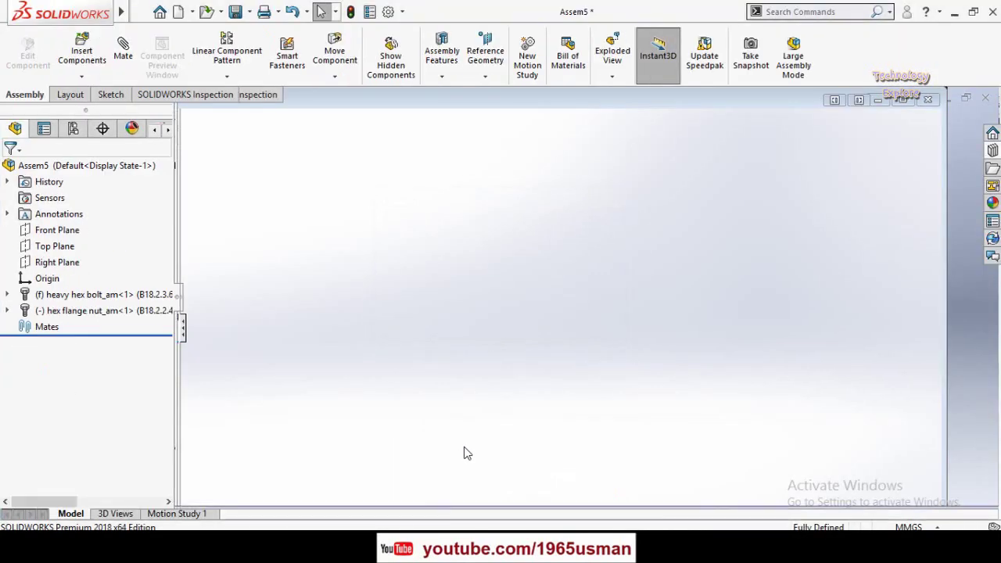
pyautogui.scroll(3, 547, 328)
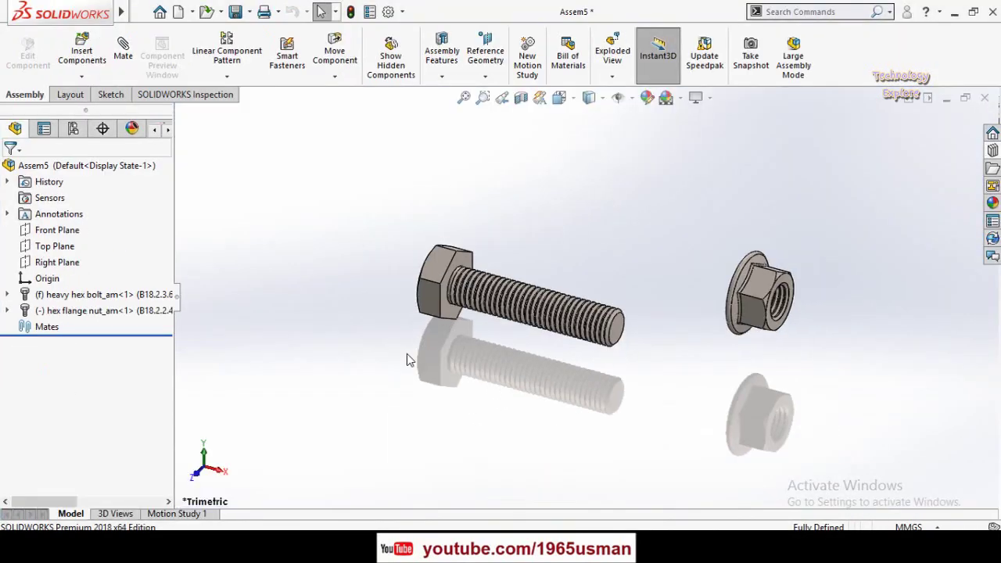
pyautogui.click(632, 99)
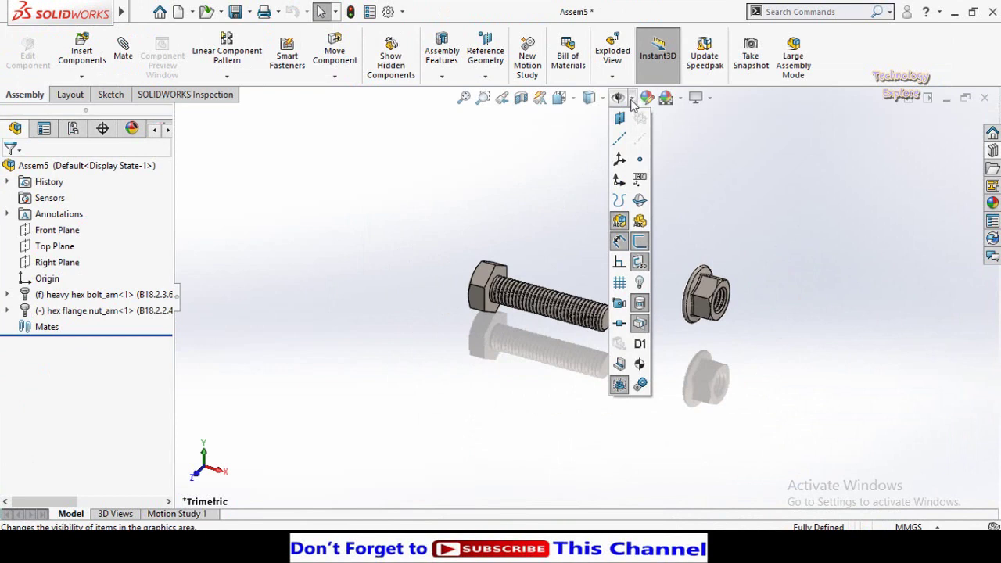
pyautogui.click(620, 142)
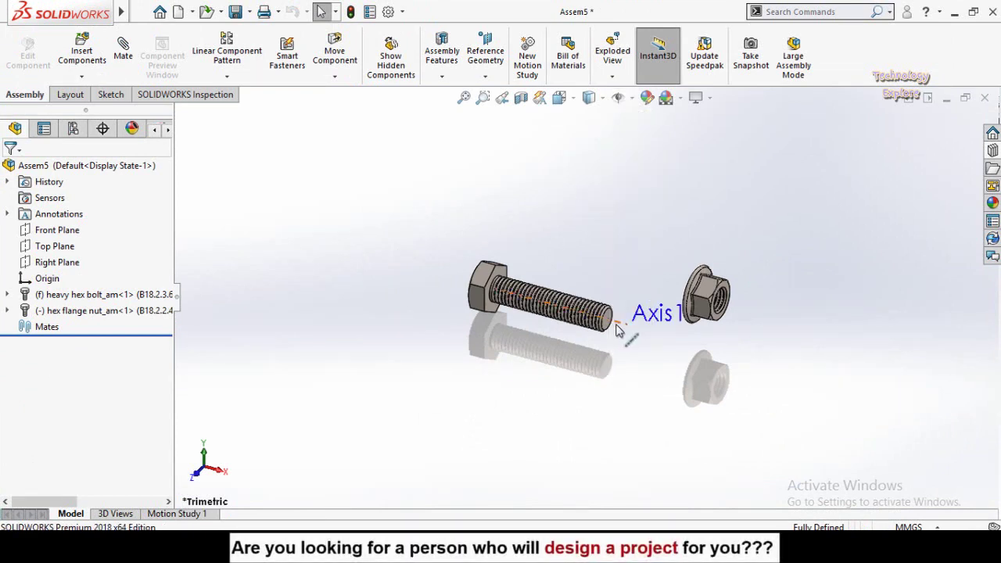
# - Start a Screw mechanical mate and select the bolt's Axis1 as the first reference
pyautogui.scroll(-3, 617, 330)
pyautogui.moveTo(555, 382); pyautogui.dragTo(543, 416, button='middle')
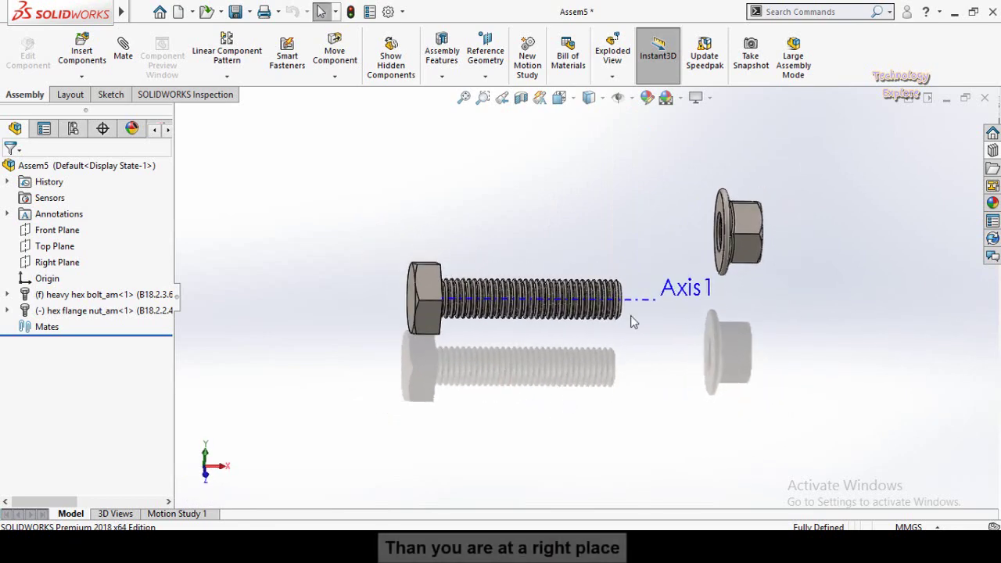
pyautogui.scroll(-2, 638, 247)
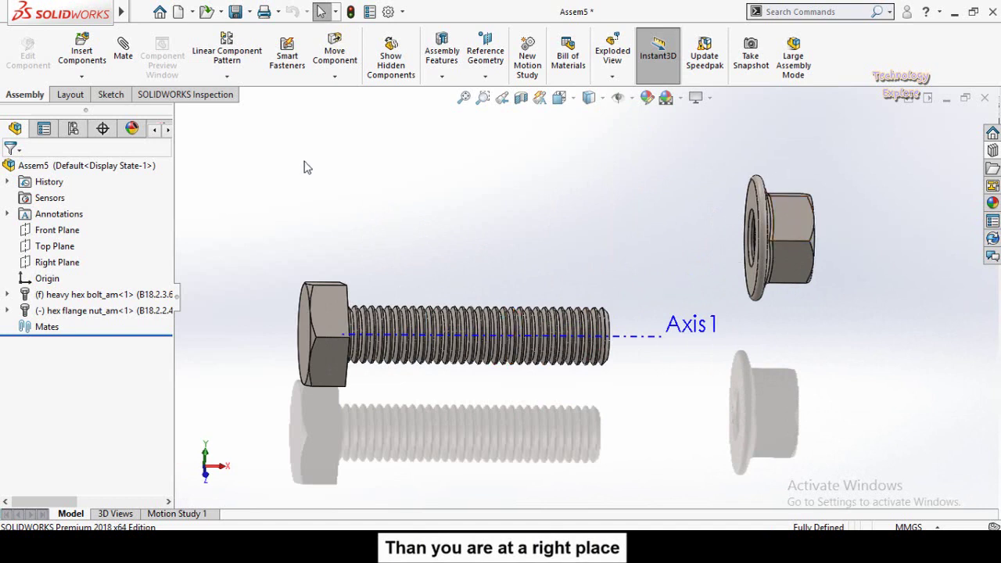
pyautogui.click(122, 45)
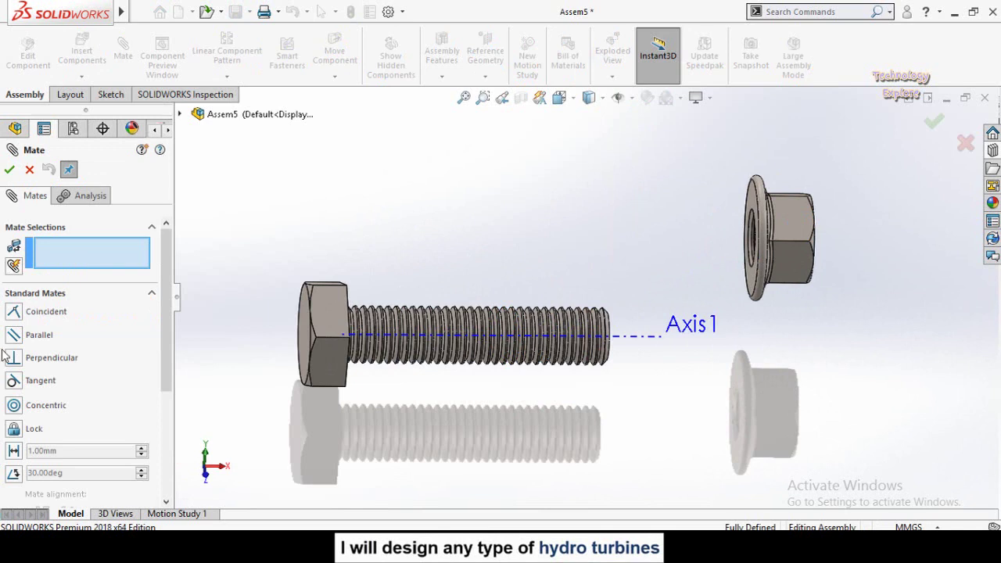
pyautogui.scroll(-4, 2, 352)
pyautogui.scroll(-1, 4, 344)
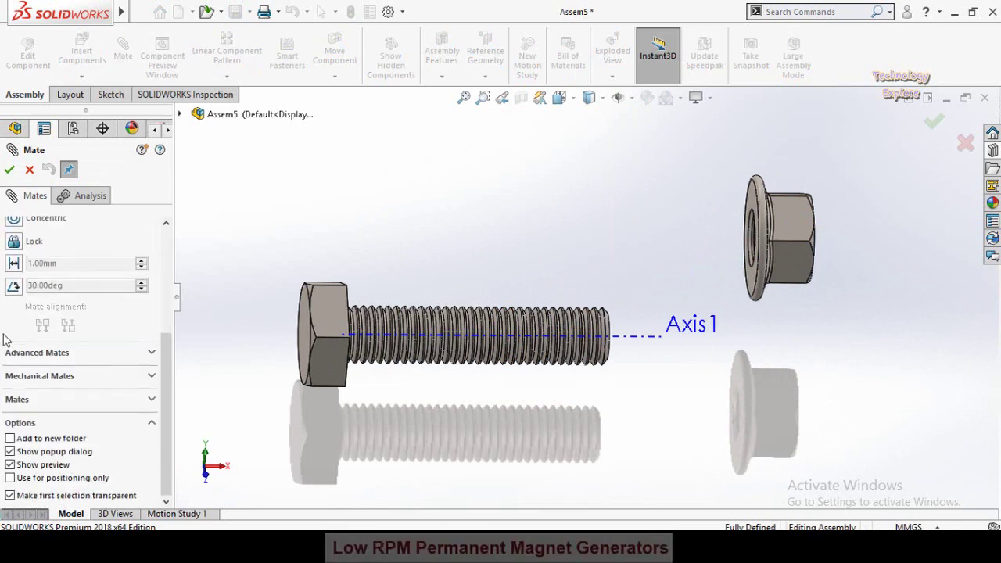
pyautogui.click(39, 377)
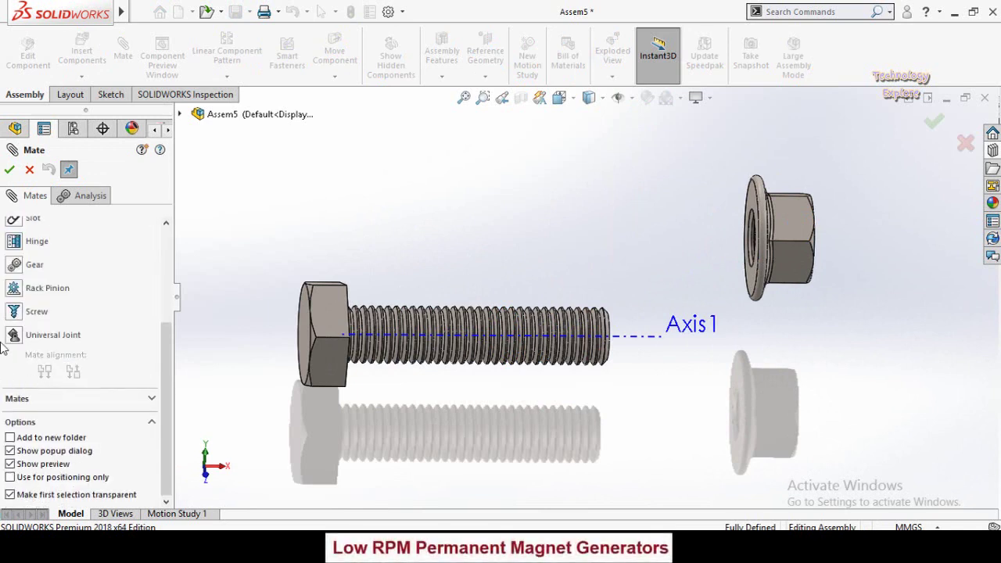
pyautogui.click(14, 312)
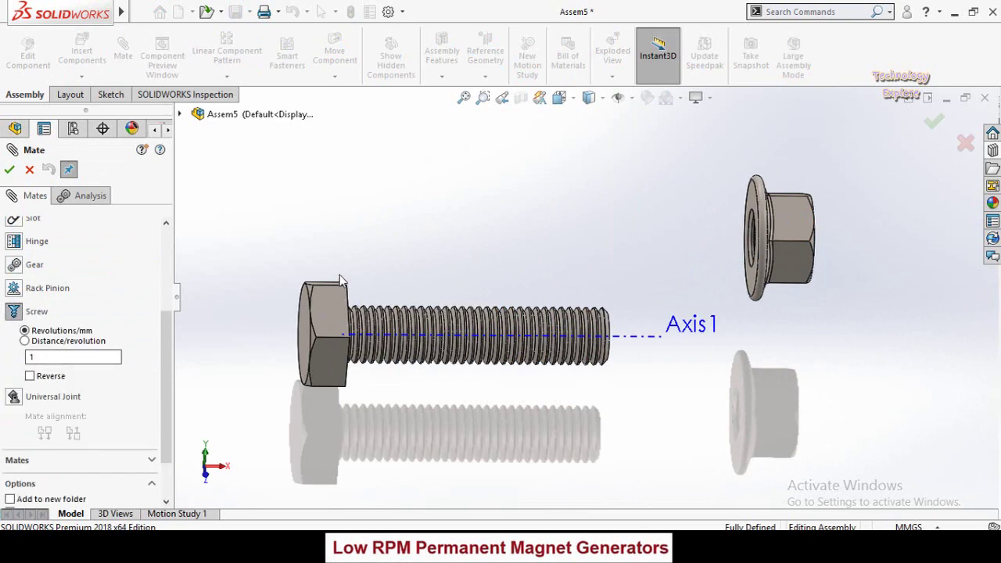
pyautogui.scroll(2, 340, 280)
pyautogui.scroll(-3, 339, 282)
pyautogui.scroll(3, 351, 291)
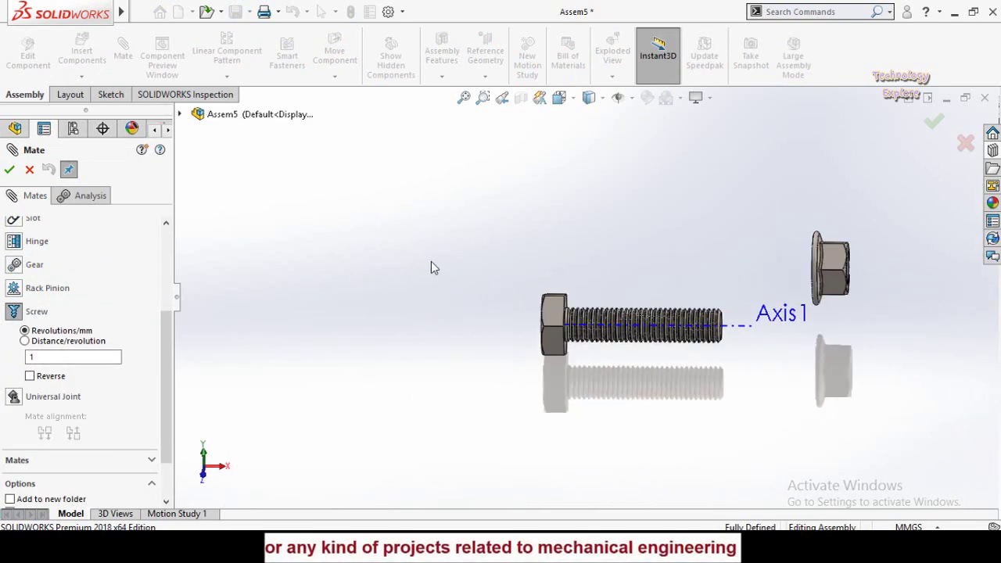
pyautogui.scroll(2, 595, 297)
pyautogui.moveTo(161, 368); pyautogui.dragTo(165, 277)
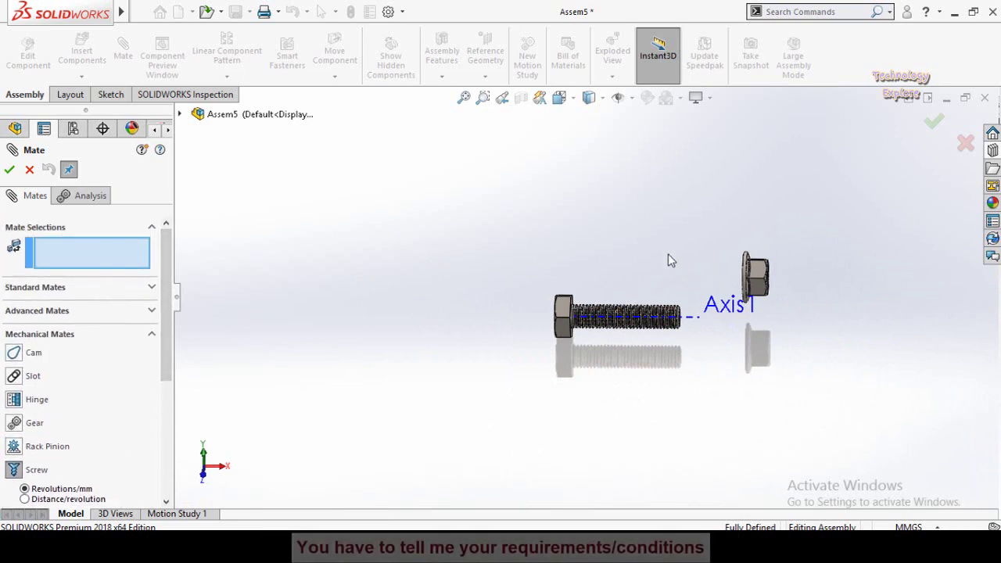
pyautogui.scroll(-1, 701, 327)
pyautogui.click(677, 300)
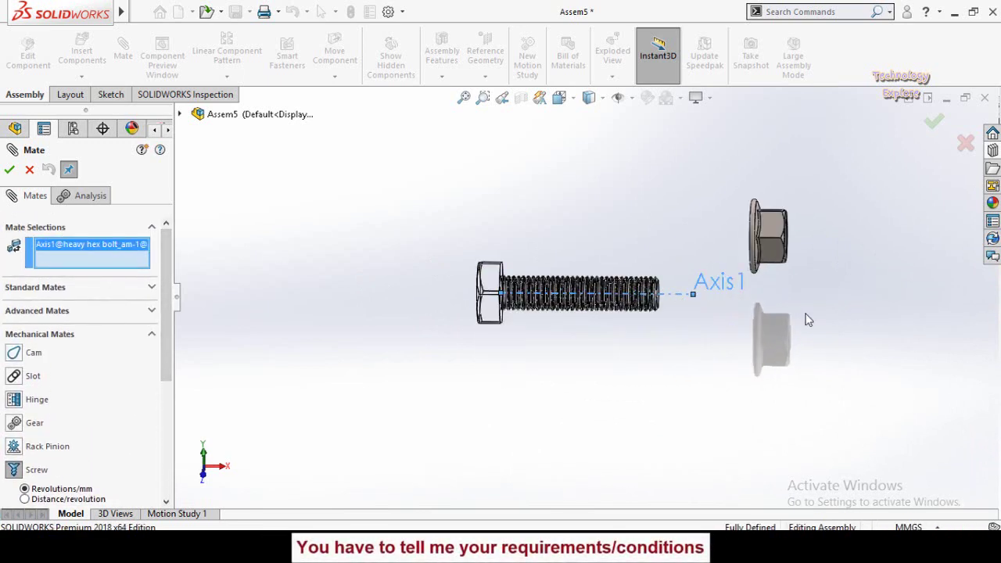
# - Select the circular hole edge on the nut's flange face as the second Screw mate reference
pyautogui.scroll(-1, 809, 238)
pyautogui.moveTo(775, 277); pyautogui.dragTo(642, 284, button='middle')
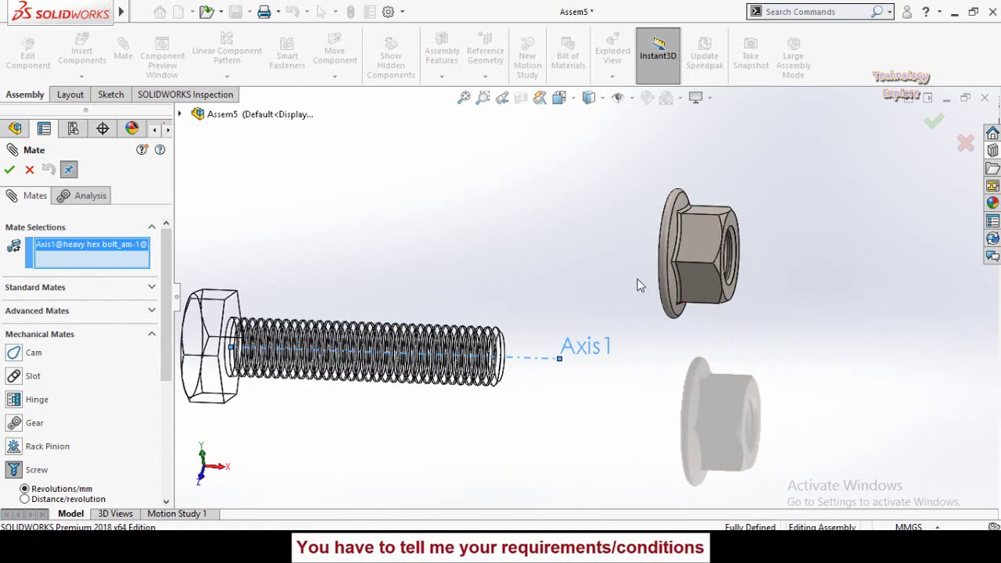
pyautogui.scroll(-2, 661, 221)
pyautogui.scroll(-1, 655, 261)
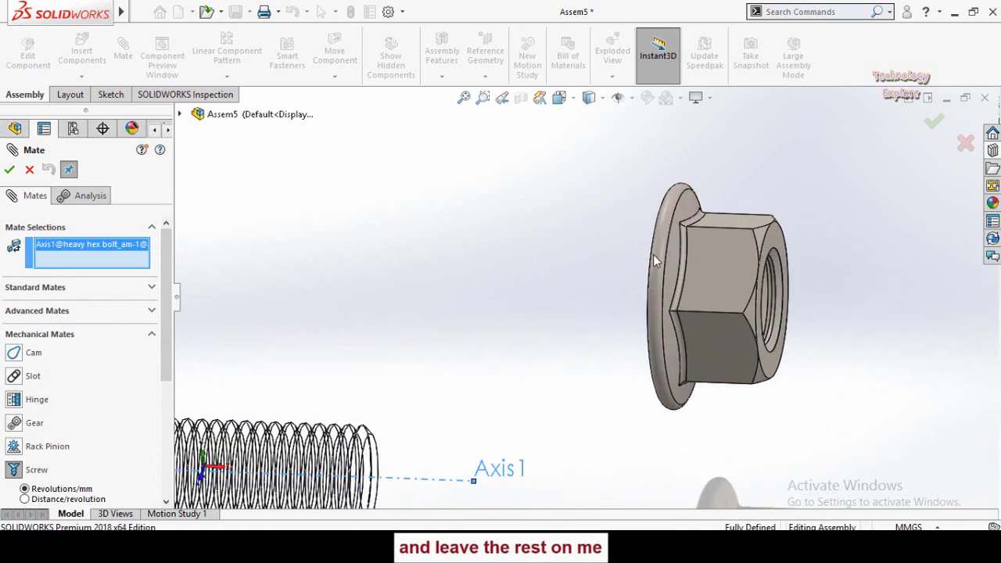
pyautogui.moveTo(597, 301); pyautogui.dragTo(618, 239, button='middle')
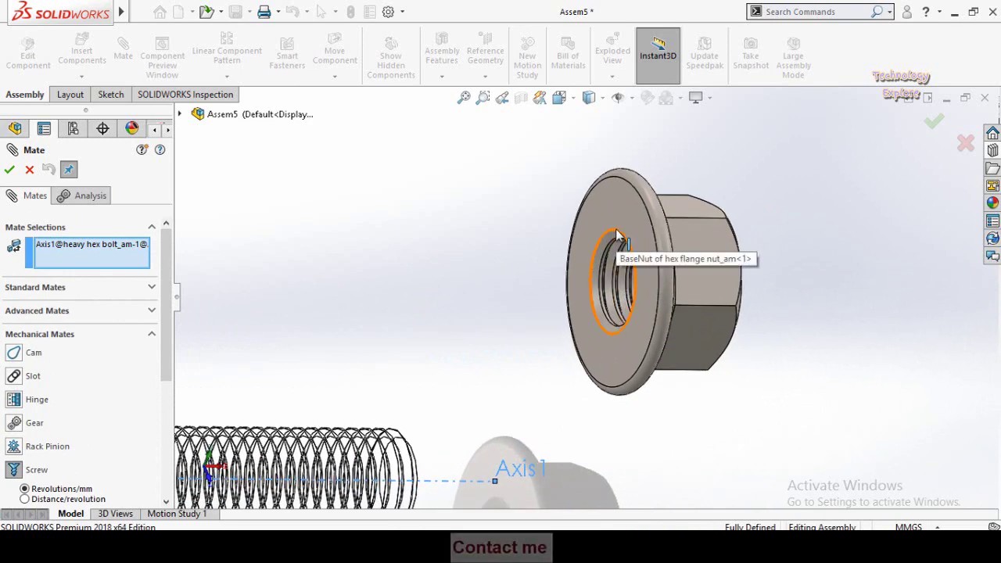
pyautogui.click(604, 252)
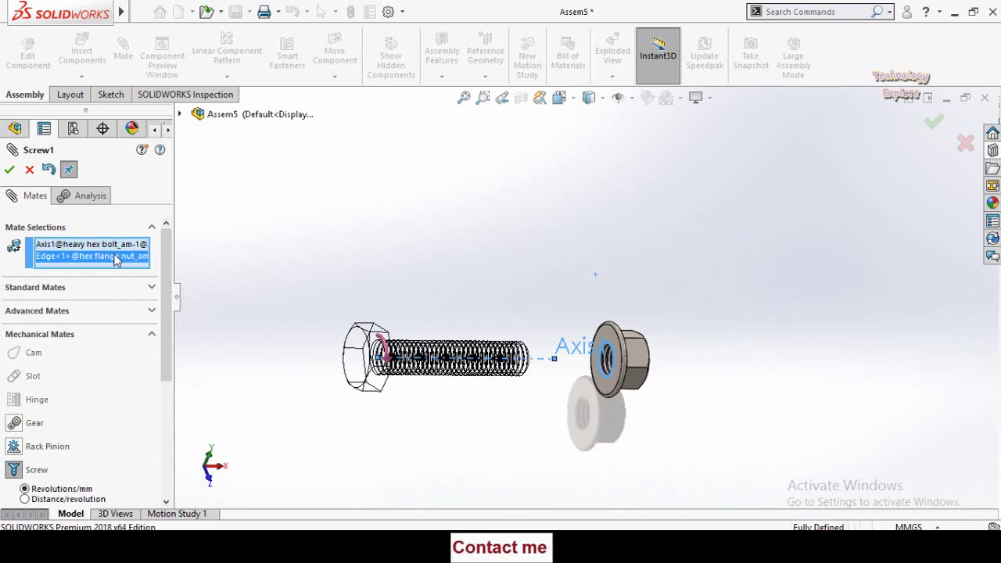
# - Define the Screw mate by distance/revolution at 1.25 mm, and finish mating
pyautogui.moveTo(165, 251); pyautogui.dragTo(161, 348)
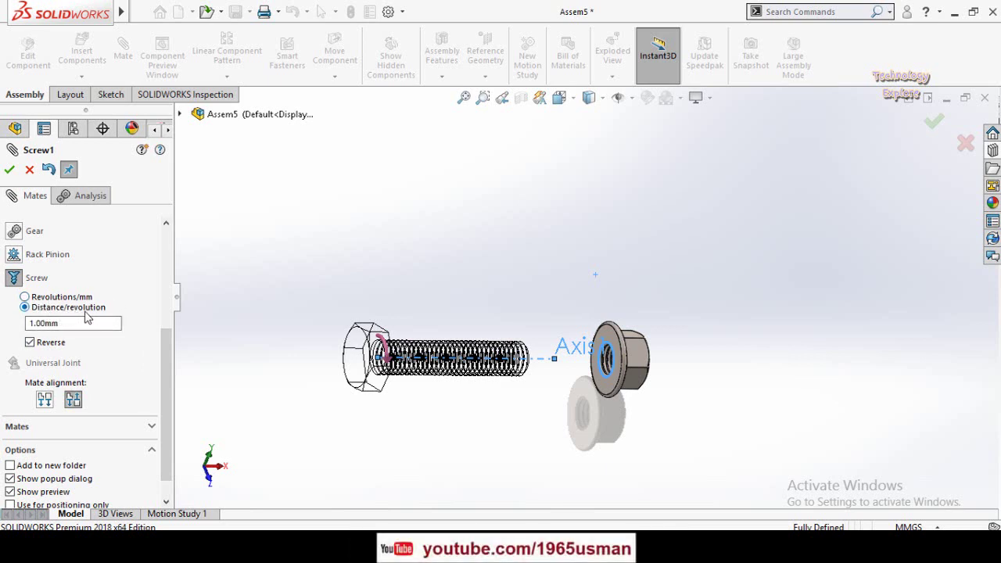
pyautogui.moveTo(74, 323); pyautogui.dragTo(21, 327)
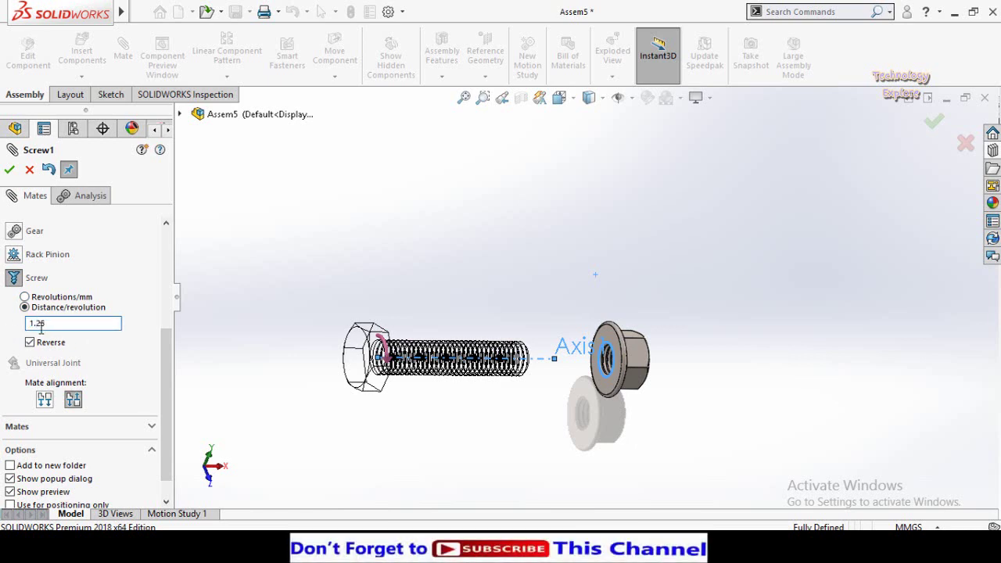
pyautogui.click(9, 170)
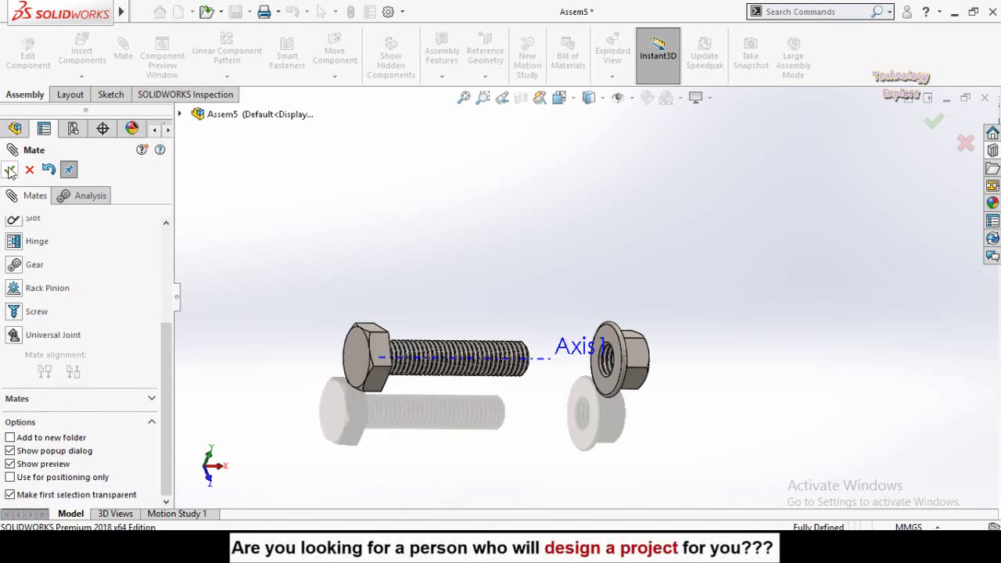
pyautogui.click(10, 170)
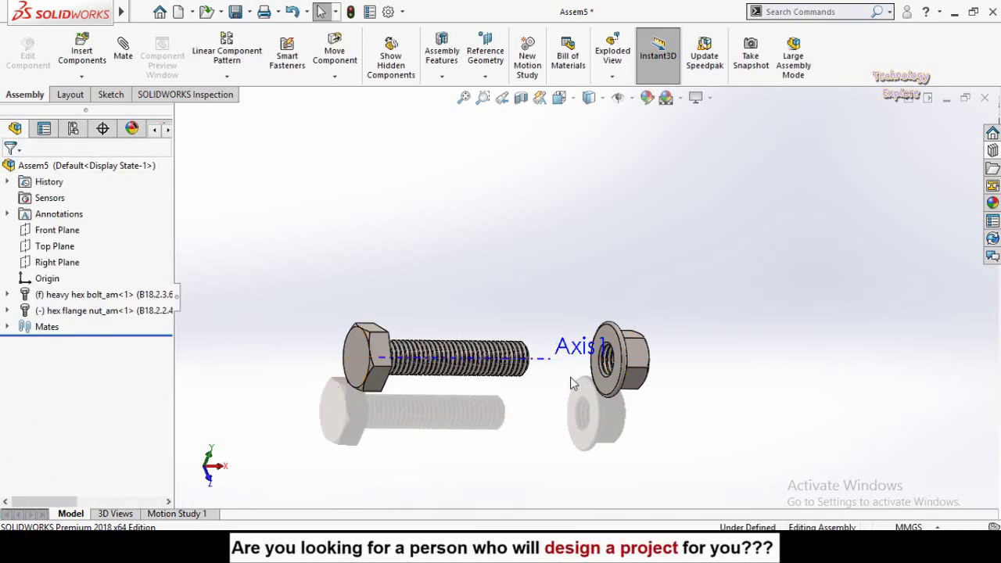
# - Move the hex flange nut along the bolt axis onto the end of the thread to test the Screw mate
pyautogui.moveTo(572, 384); pyautogui.dragTo(613, 396, button='middle')
pyautogui.click(640, 367)
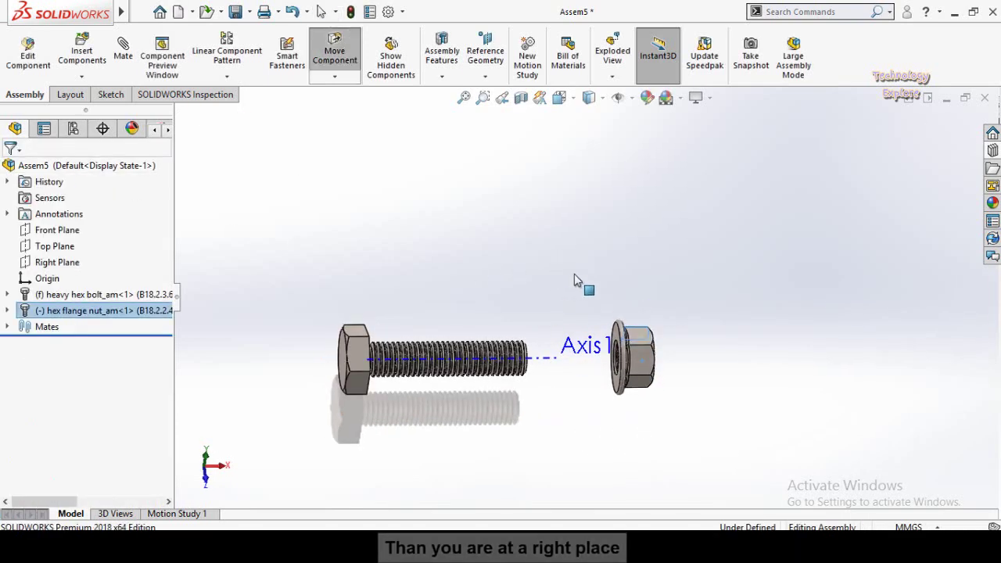
pyautogui.click(729, 386)
pyautogui.click(630, 364)
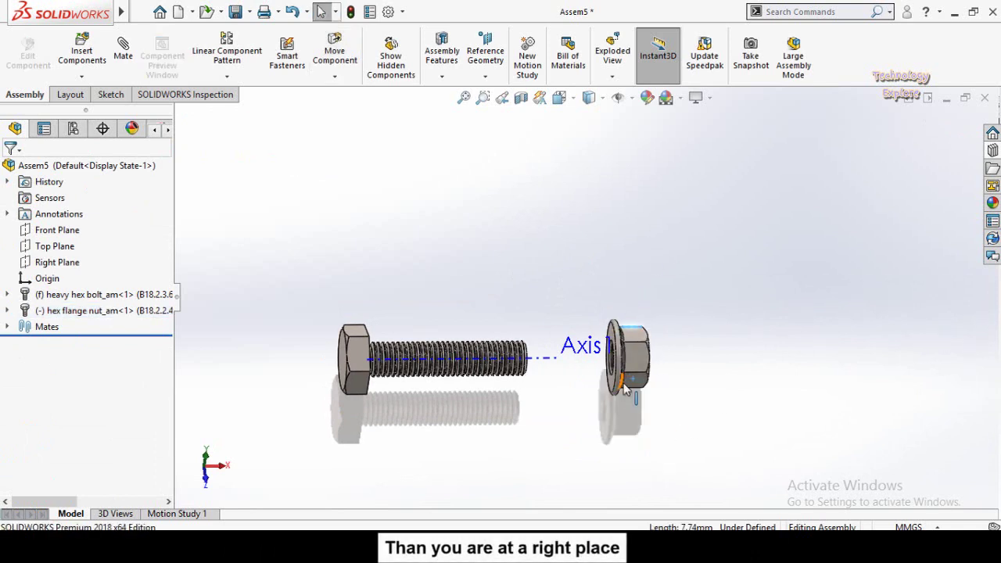
pyautogui.click(622, 381)
pyautogui.click(586, 392)
pyautogui.scroll(-3, 586, 391)
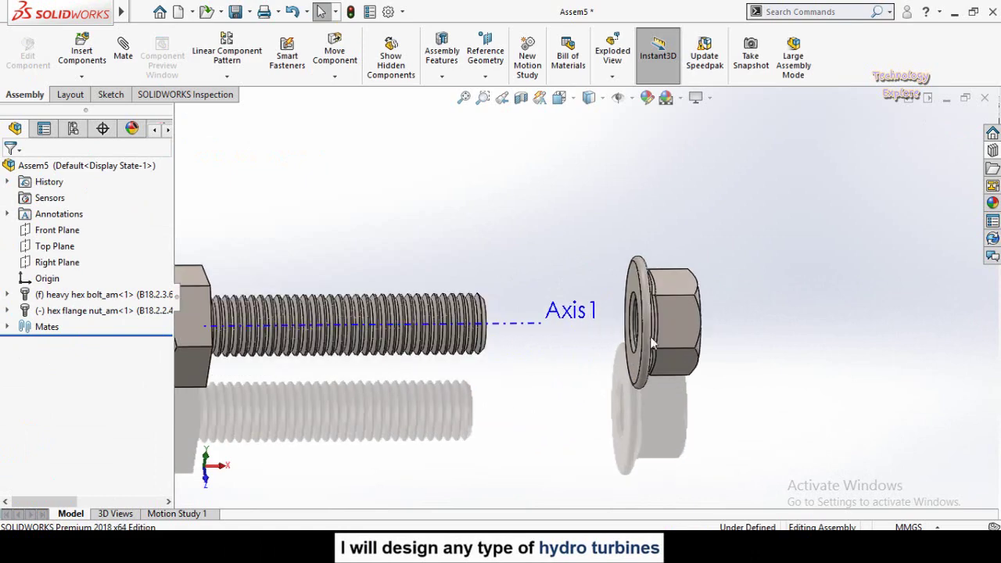
pyautogui.moveTo(692, 347); pyautogui.dragTo(614, 354, button='middle')
pyautogui.moveTo(614, 354); pyautogui.dragTo(552, 264)
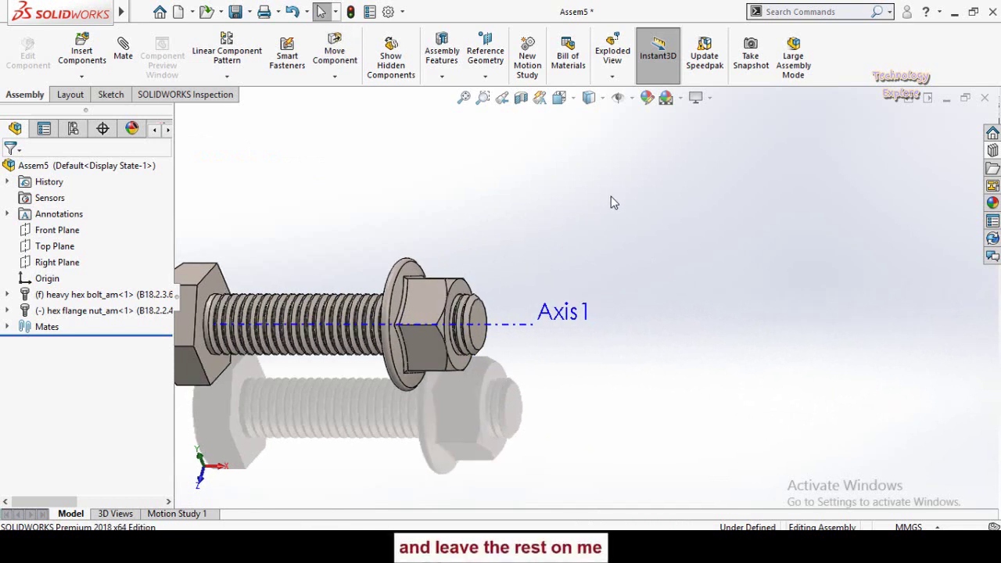
# - Hide the axes and rotate the hex flange nut farther along the thread toward the bolt head
pyautogui.click(632, 98)
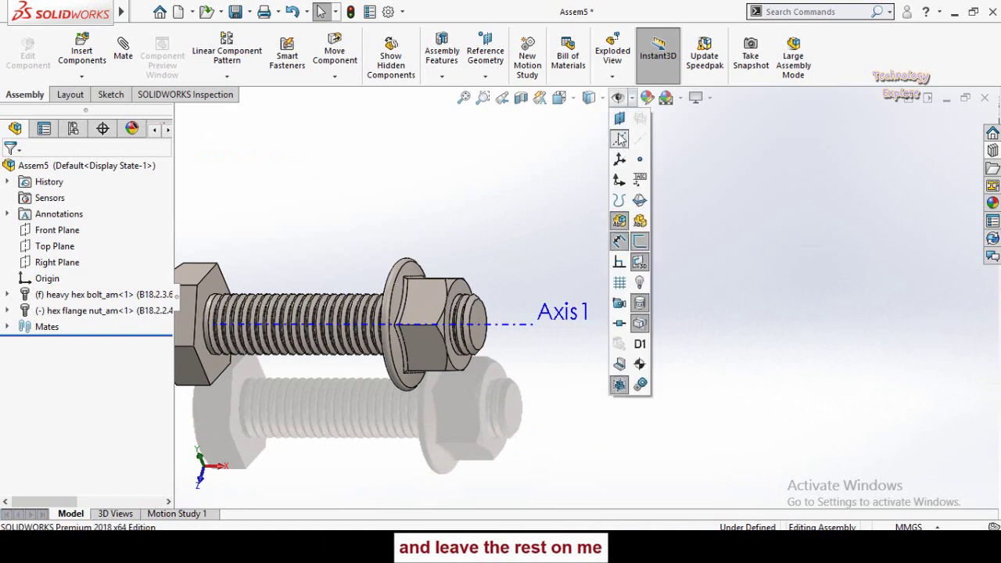
pyautogui.click(619, 139)
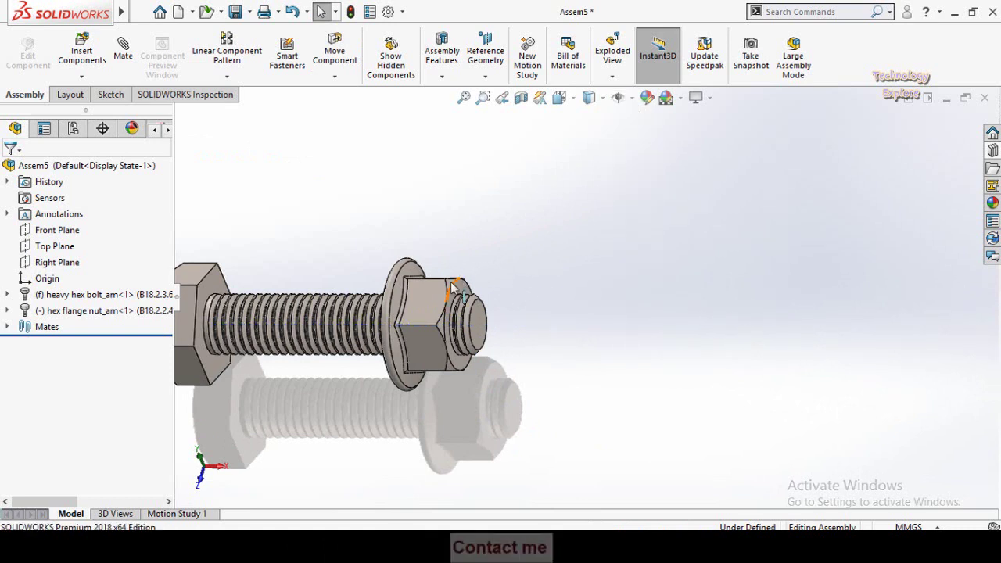
pyautogui.moveTo(445, 282); pyautogui.dragTo(406, 336)
pyautogui.press('Escape')
pyautogui.scroll(3, 454, 232)
pyautogui.scroll(-3, 312, 334)
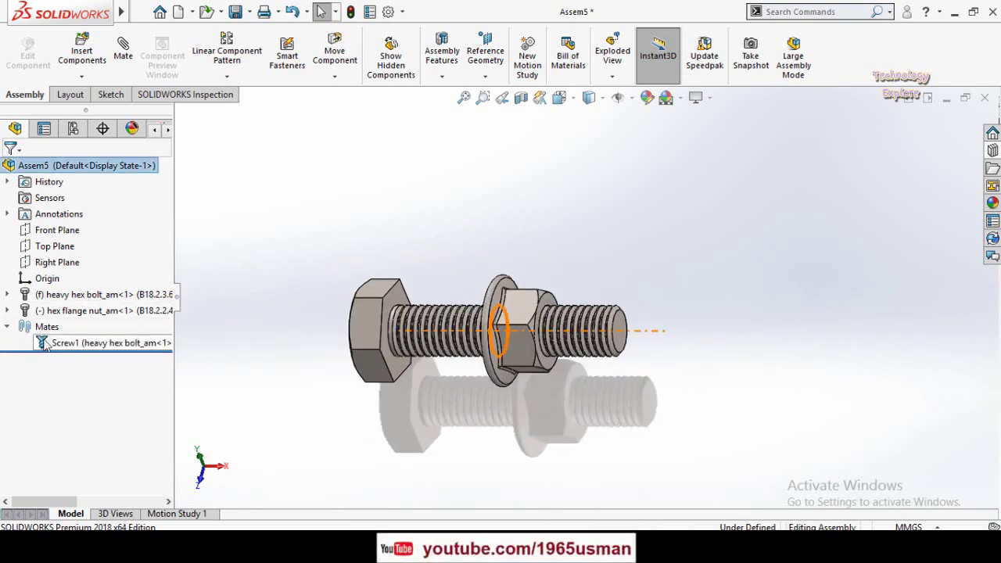
# - Examine the Screw1 mate's references and view the mated bolt and nut from the bolt head side
pyautogui.click(47, 343)
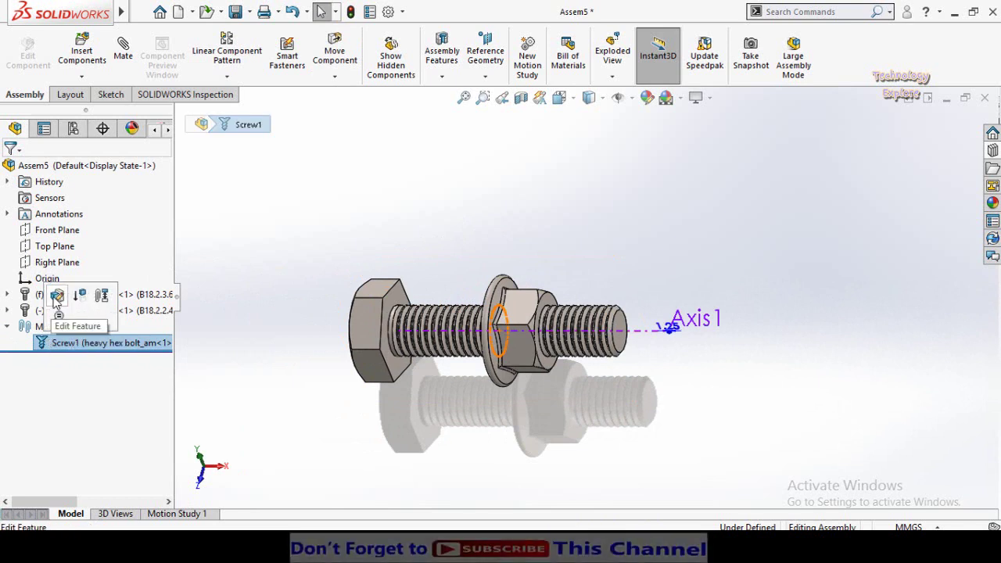
pyautogui.click(251, 249)
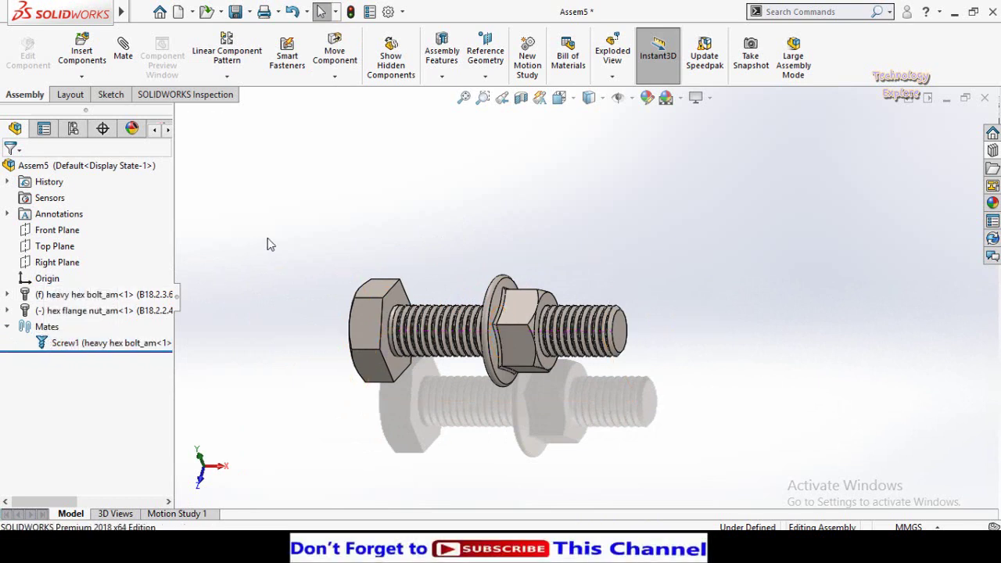
pyautogui.scroll(3, 315, 291)
pyautogui.moveTo(315, 291); pyautogui.dragTo(383, 367, button='middle')
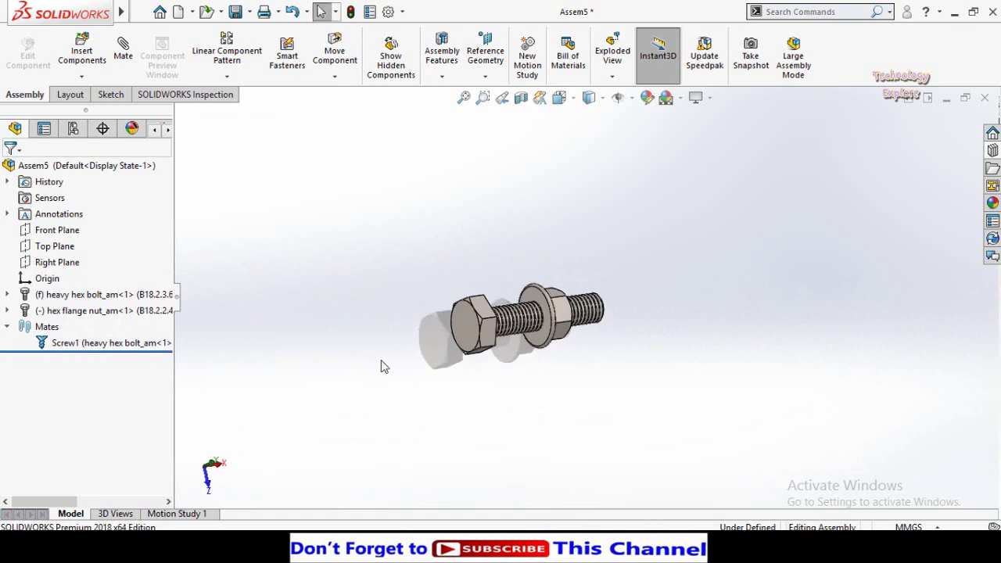
pyautogui.scroll(-3, 558, 298)
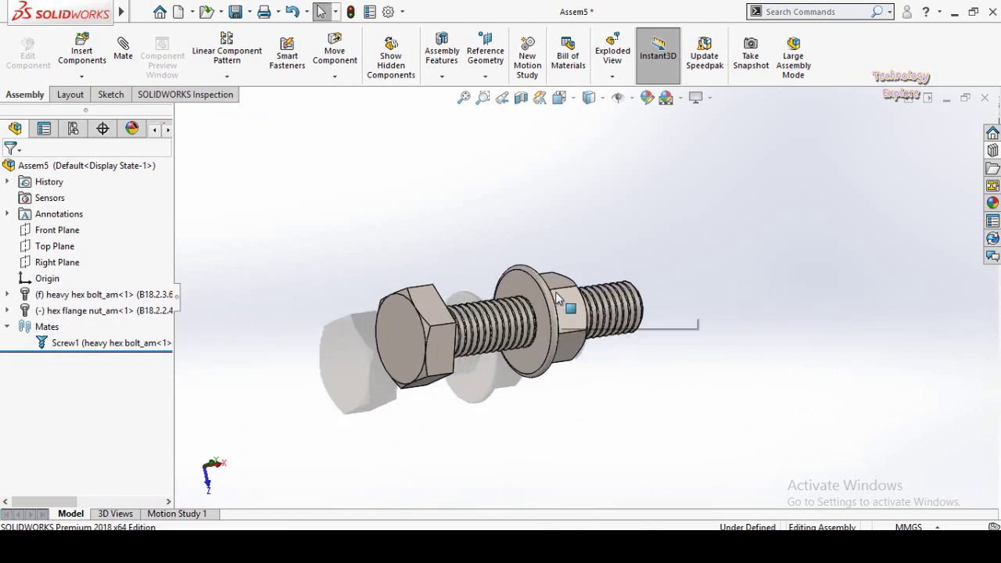